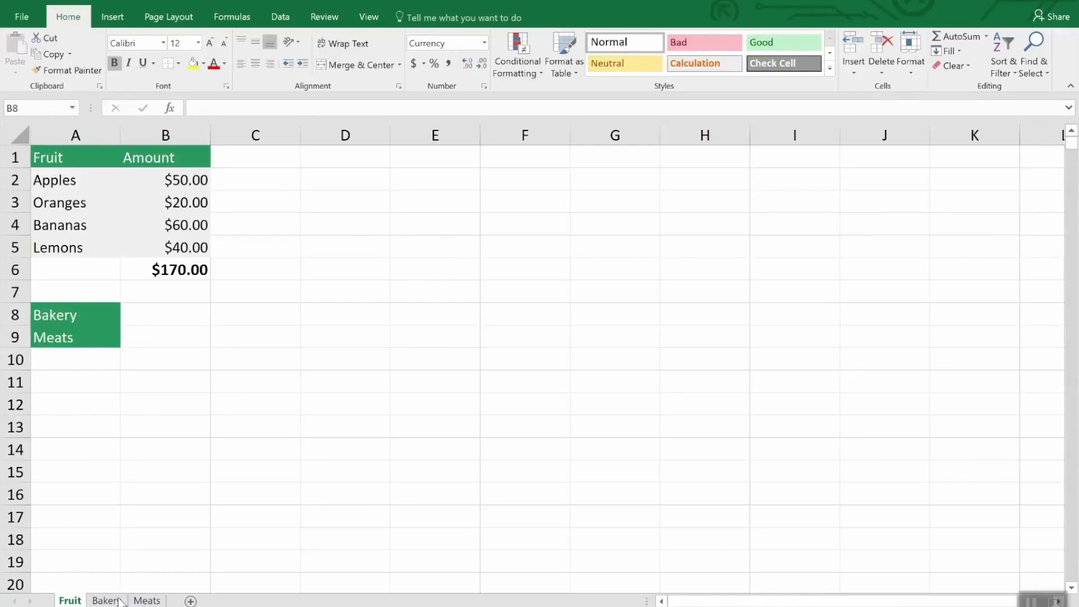
Look through the Bakery and Meats sheets and return to the Fruit sheet.
left_click(121, 601)
left_click(150, 600)
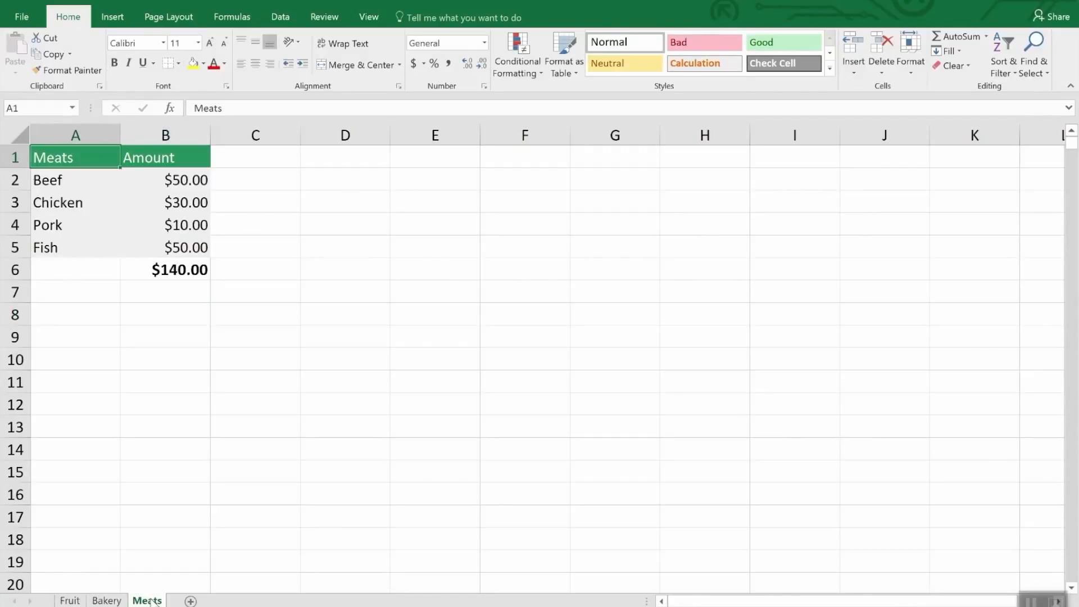
left_click(76, 601)
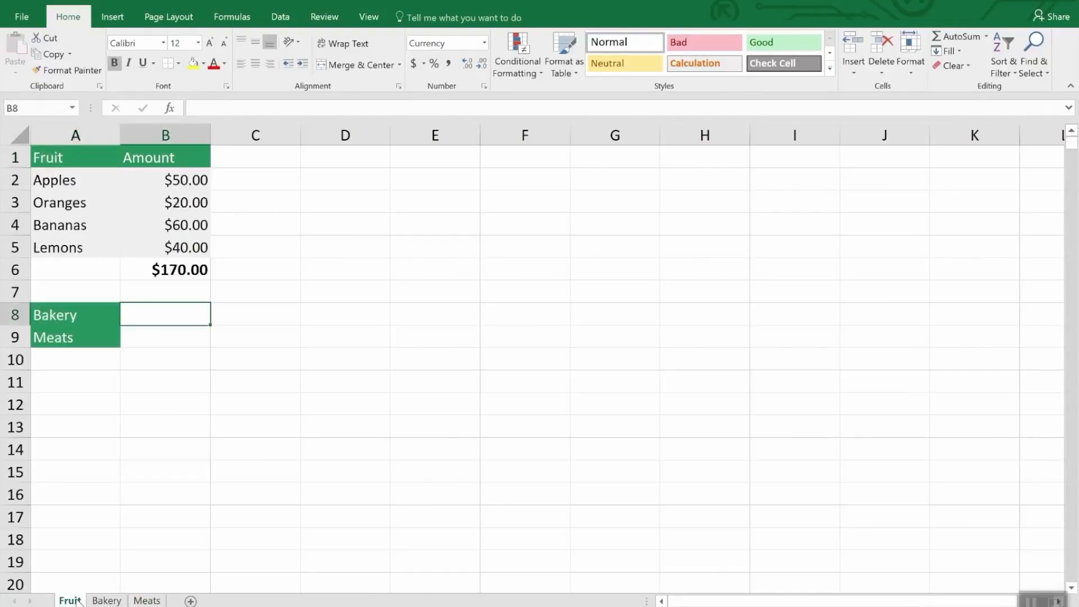
Create a copy of the Fruit sheet in Inventory.xlsx, placed before the original Fruit sheet.
right_click(77, 600)
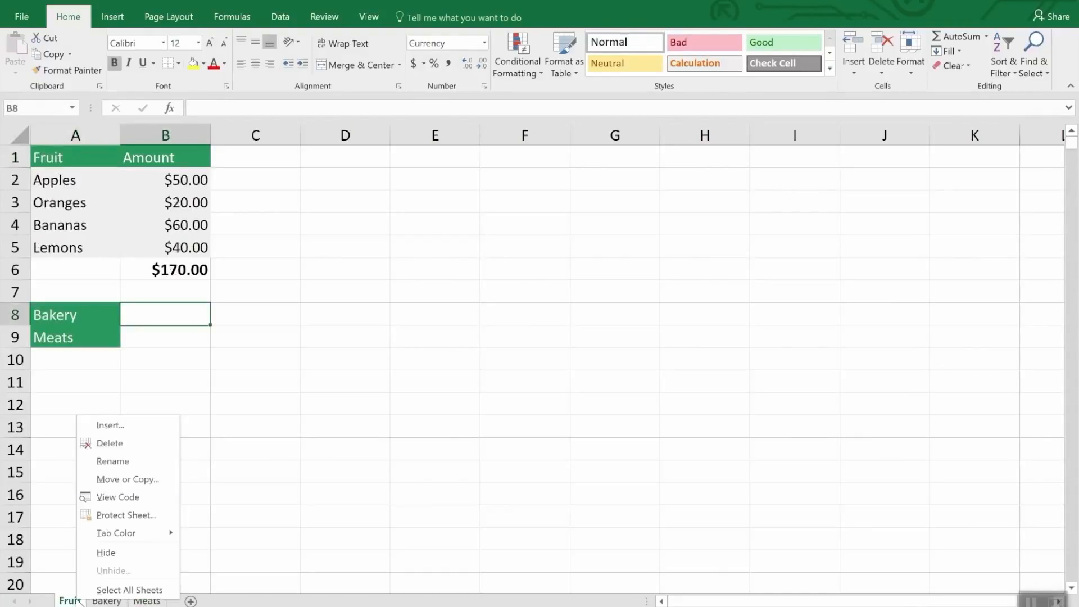
left_click(129, 480)
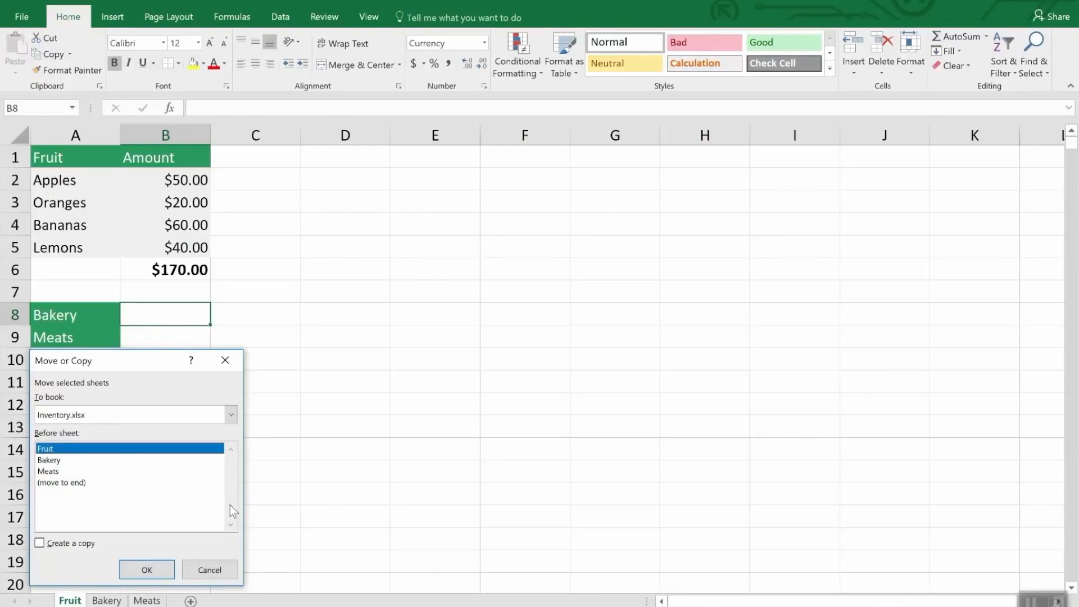
left_click(63, 546)
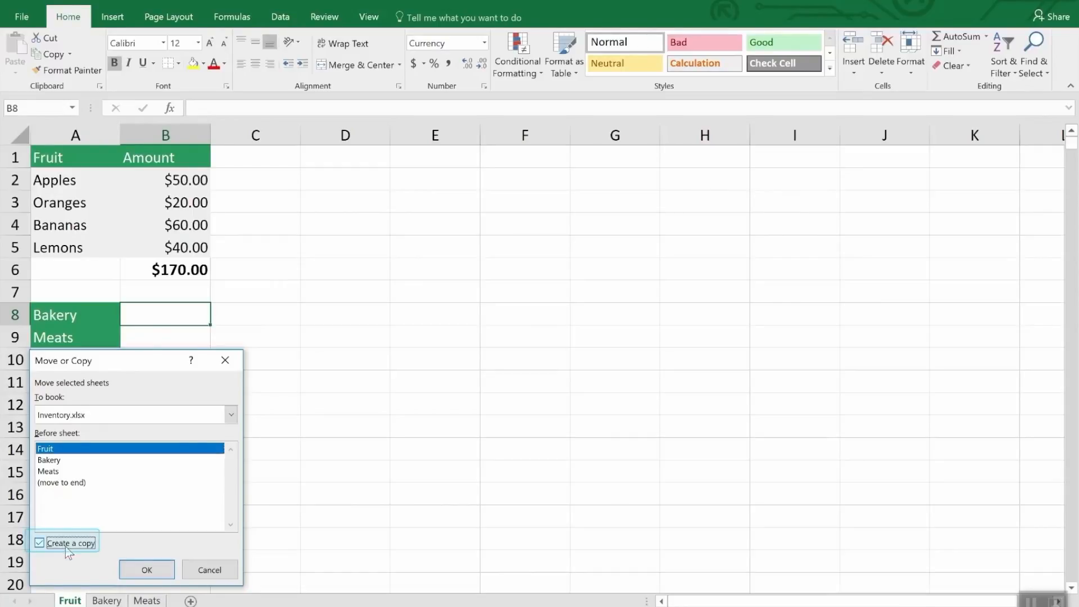
left_click(145, 569)
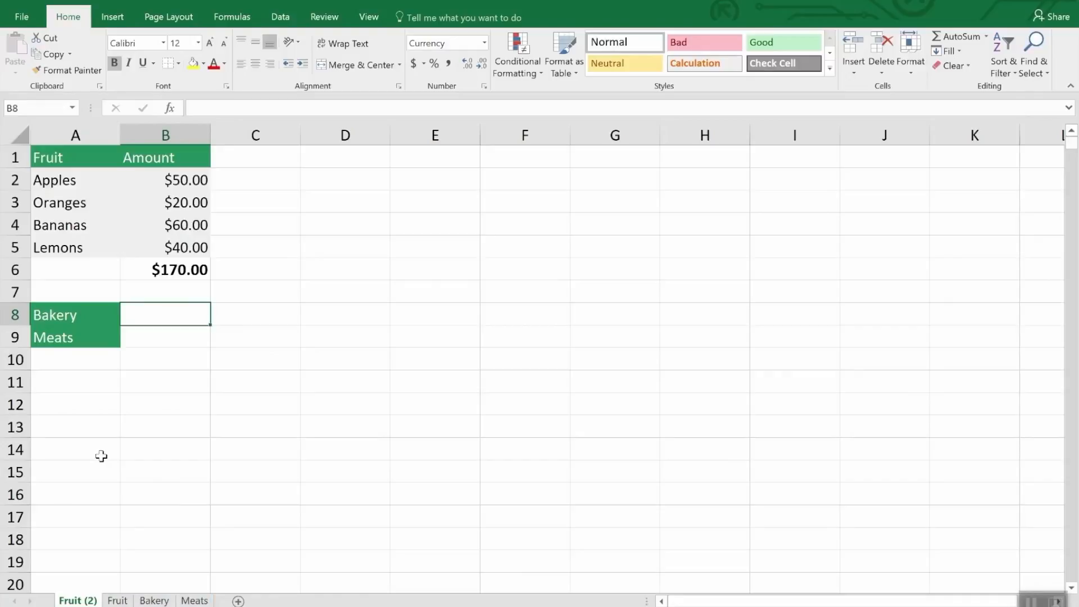
Delete the duplicate sheet Fruit (2) from the workbook.
right_click(73, 599)
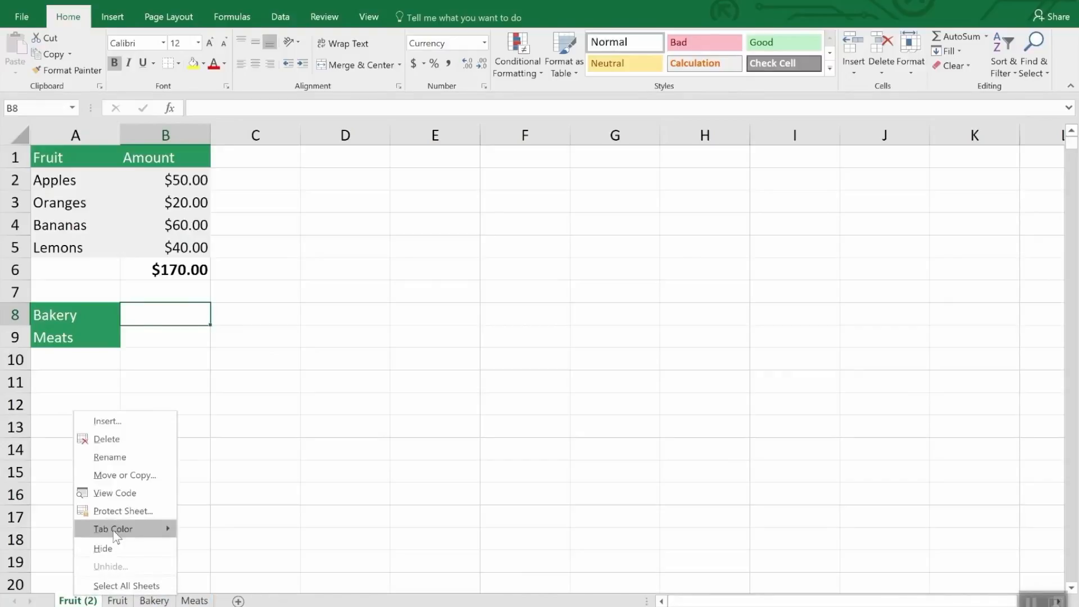
left_click(115, 434)
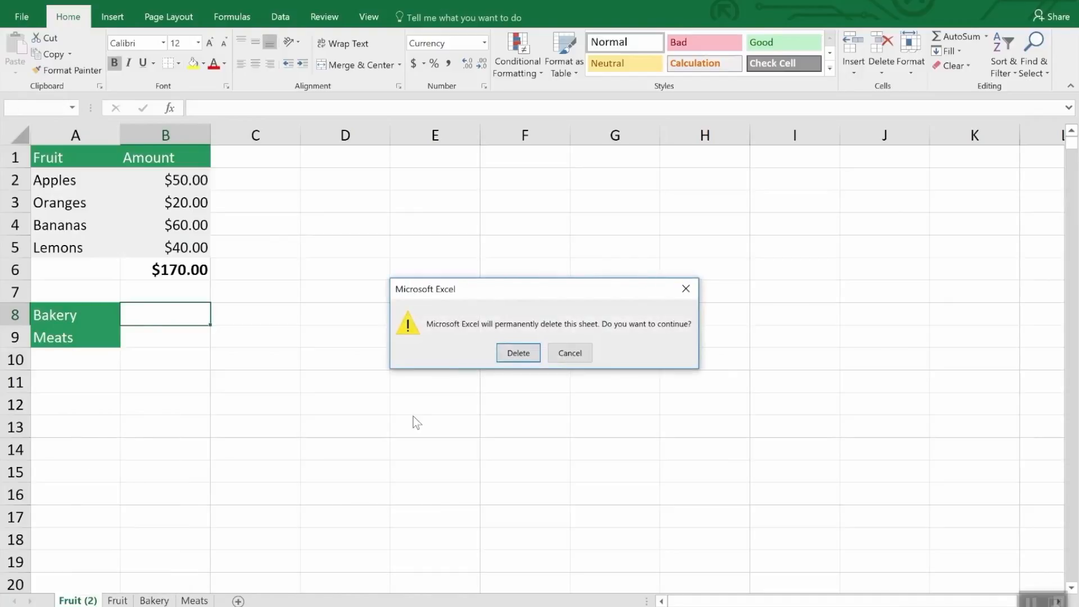
left_click(514, 353)
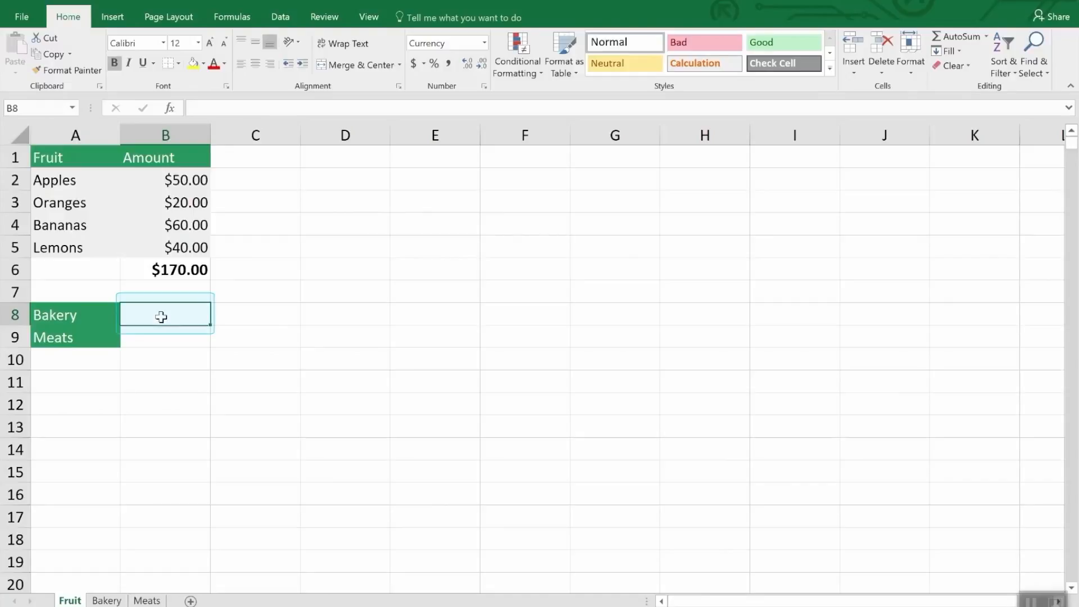
Enter a SUM formula in cell B8 of the Fruit sheet that references the Bakery sheet's total in B7.
type("=")
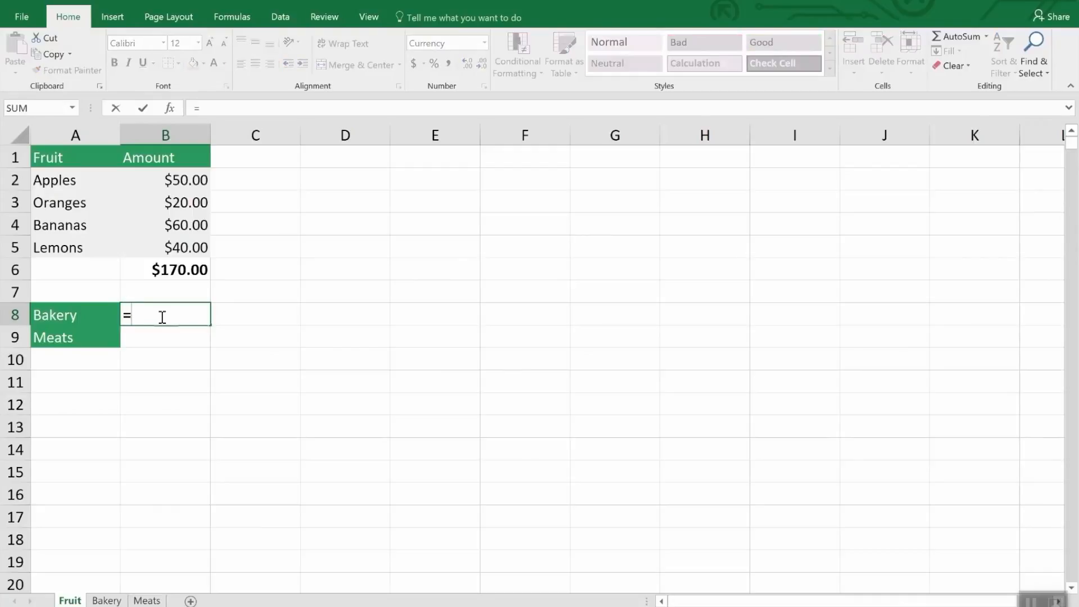
type("sum")
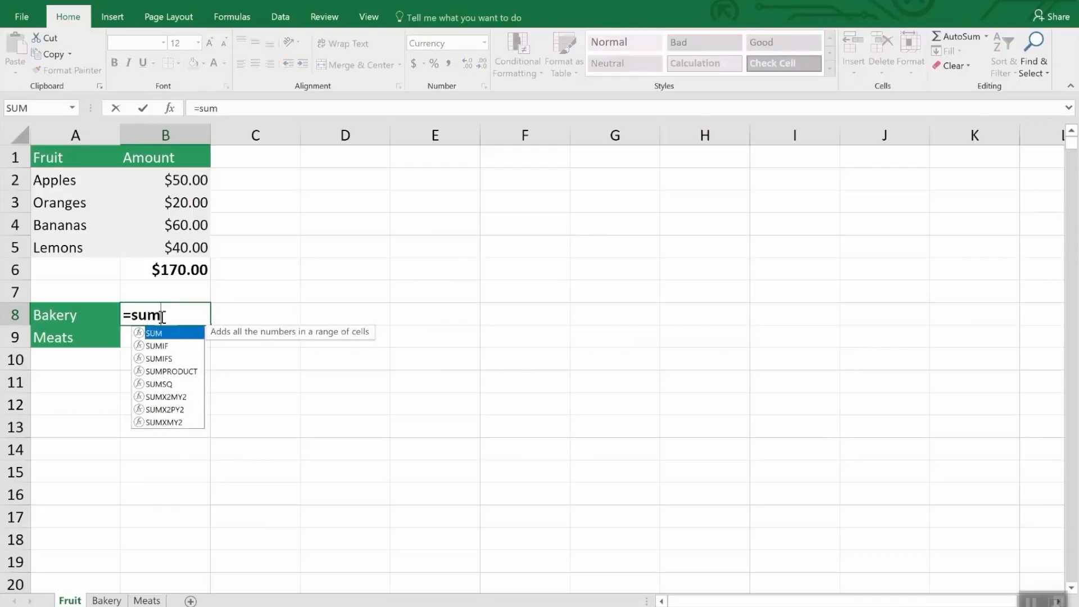
type("(")
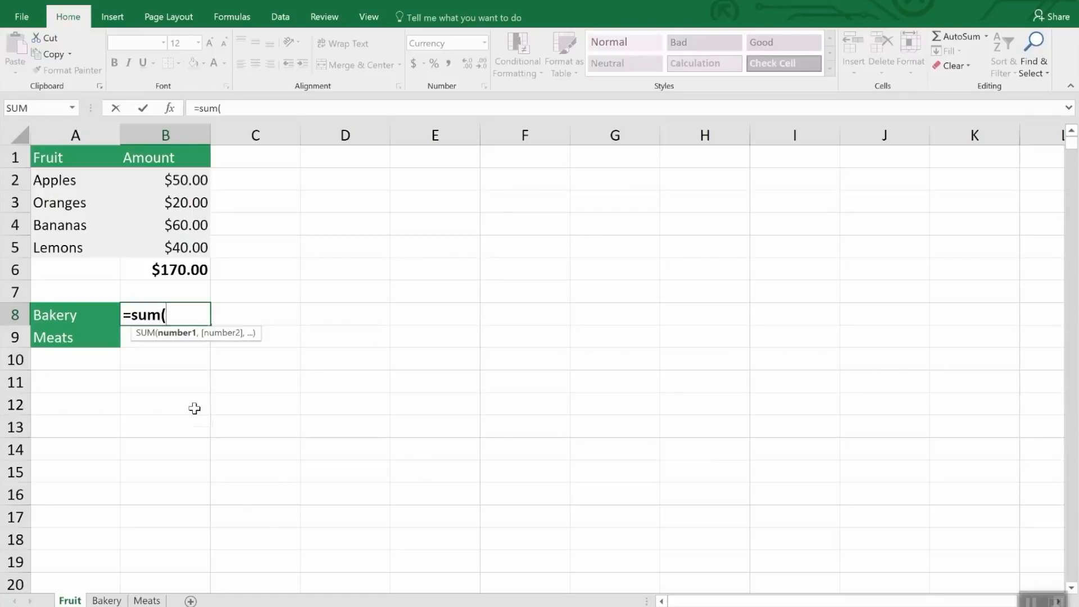
left_click(110, 600)
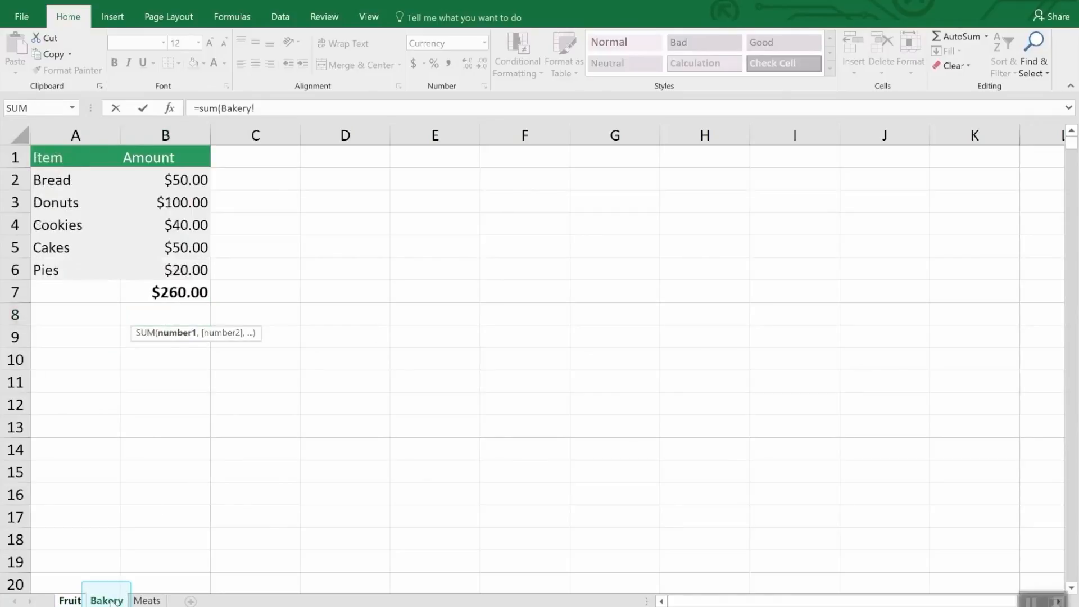
left_click(188, 290)
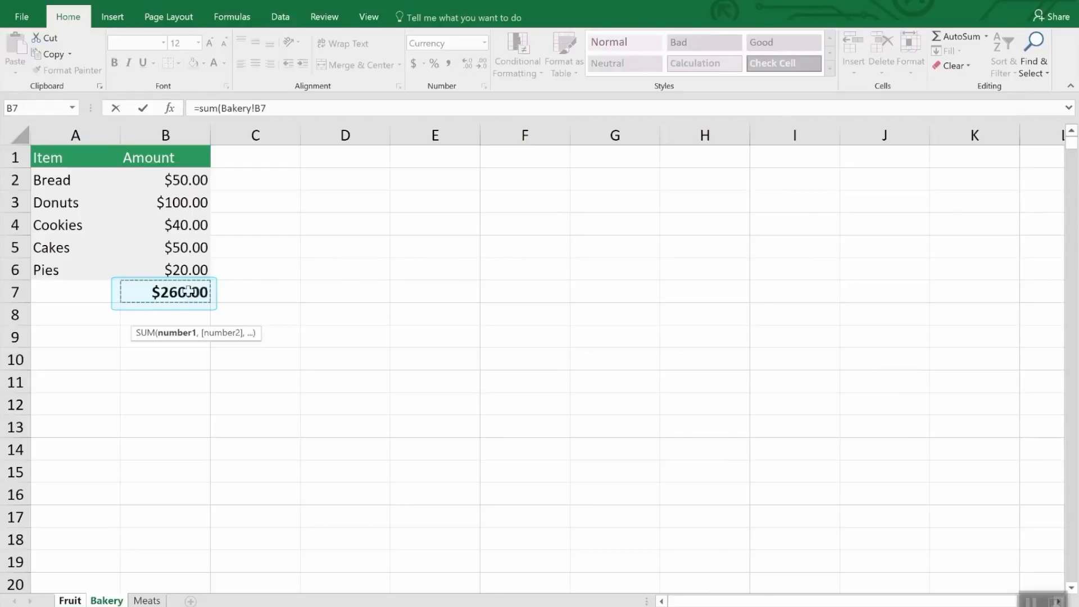
key("Return")
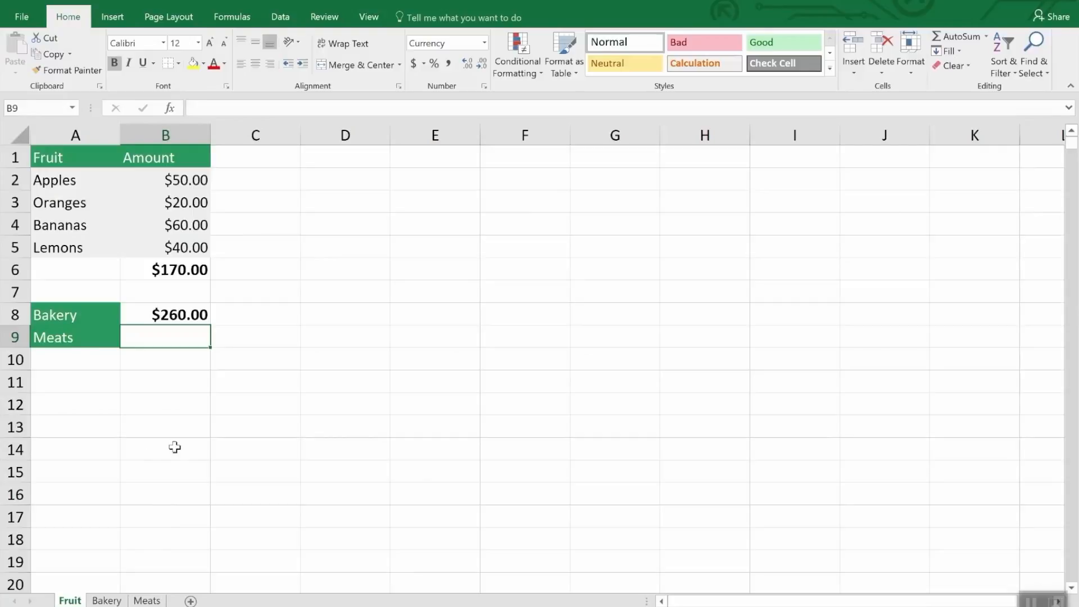
Enter a SUM formula in cell B9 that adds the Chicken and Fish amounts, Meats!B3 and Meats!B5.
type("=sum(")
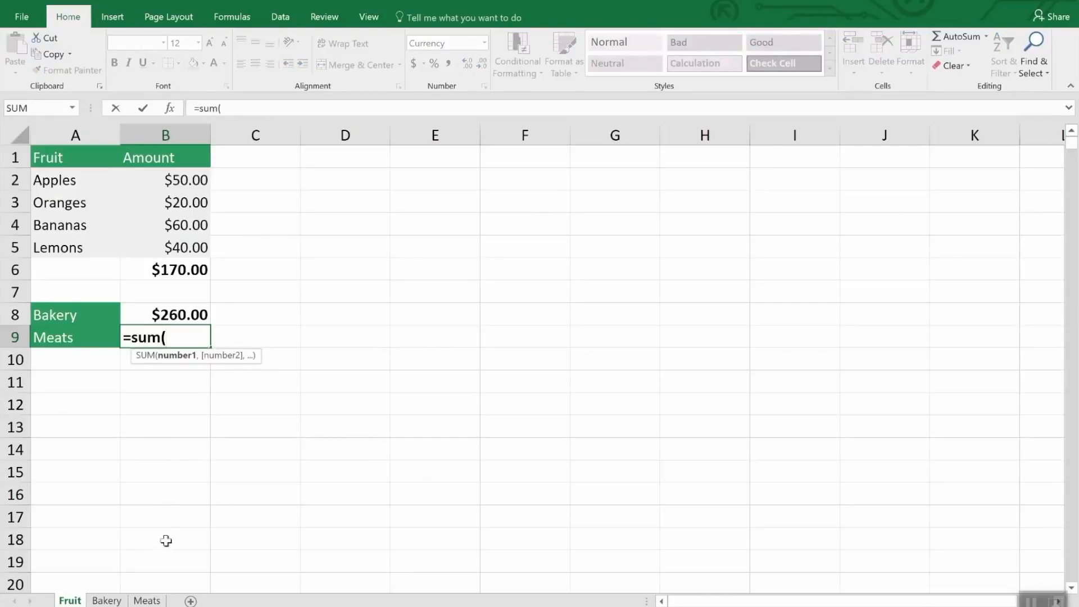
left_click(155, 601)
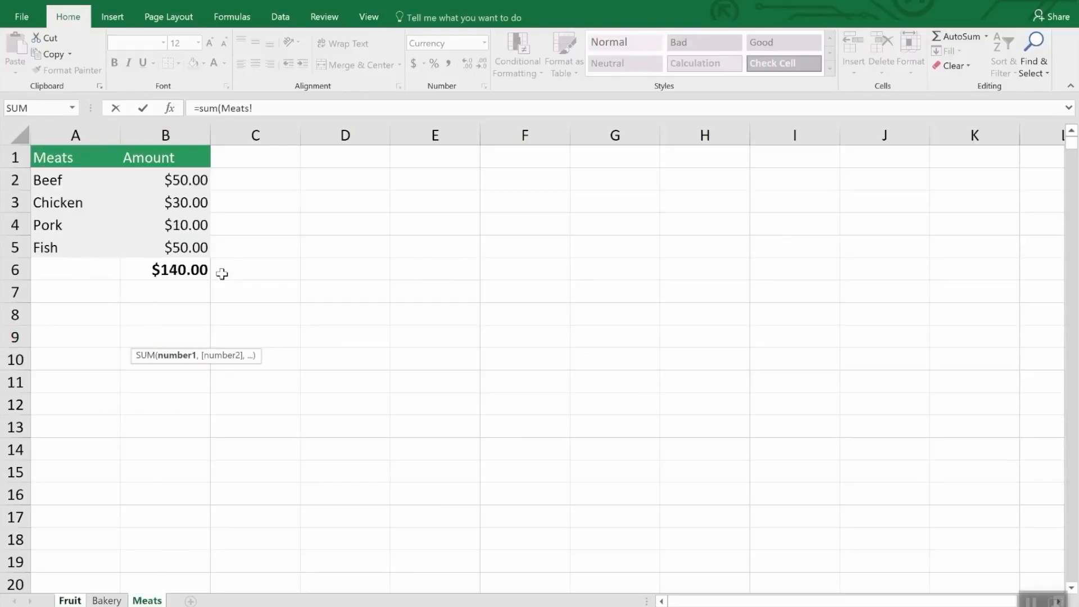
left_click(191, 201)
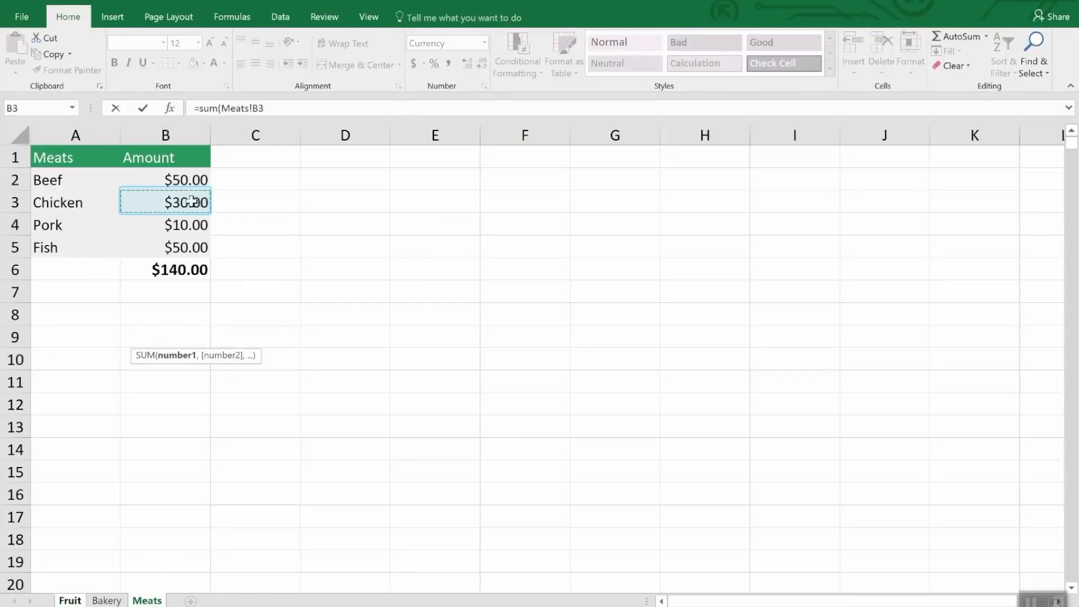
type(",")
left_click(192, 246)
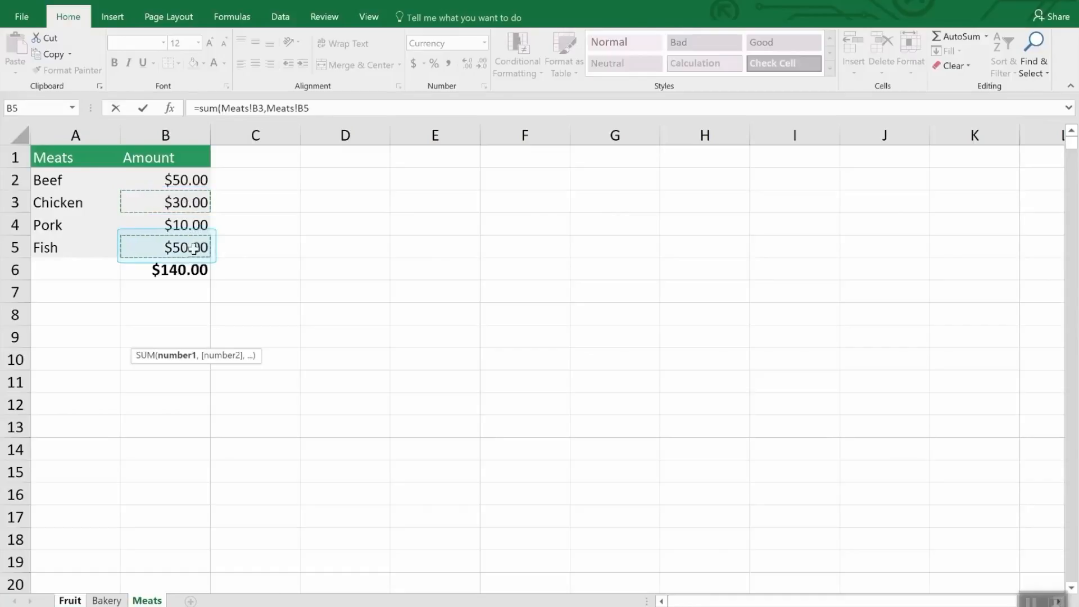
key("Return")
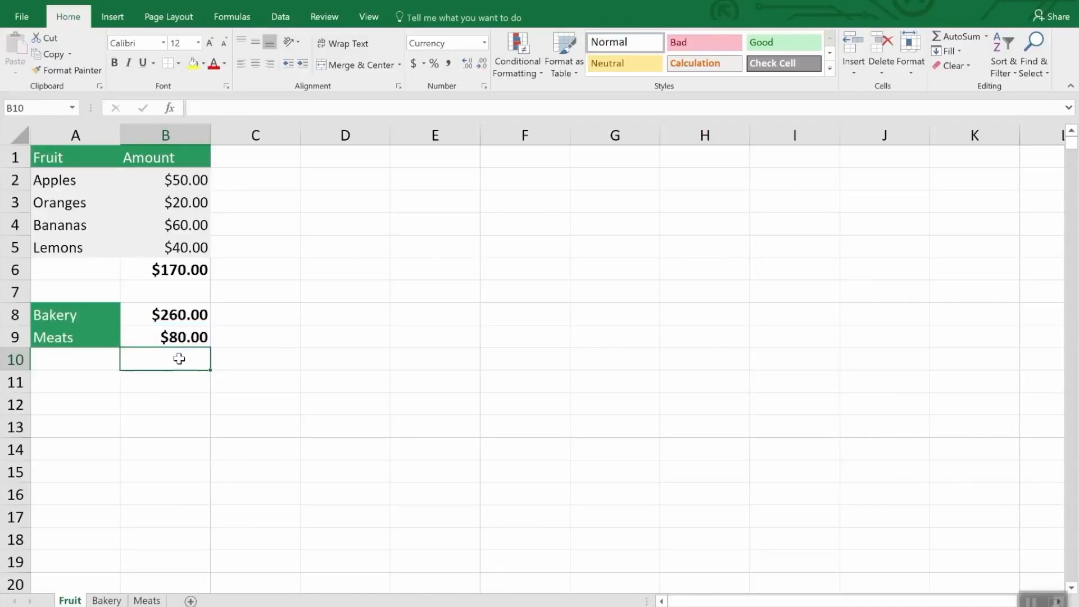
Edit the formula in cell B8 of the Fruit sheet so that its sheet reference points to Meats.
left_click(181, 316)
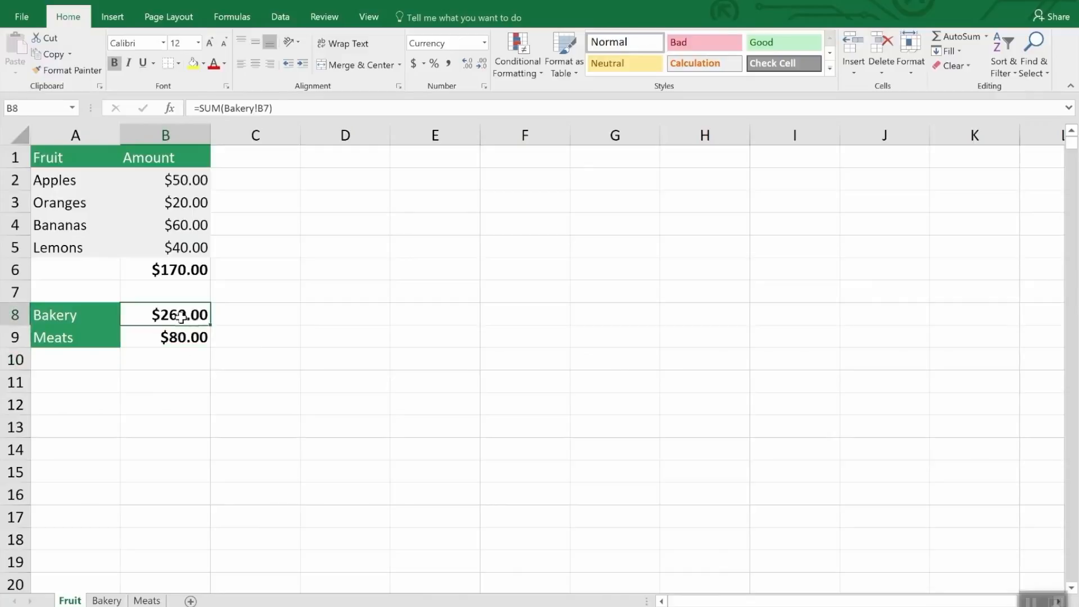
left_click(297, 108)
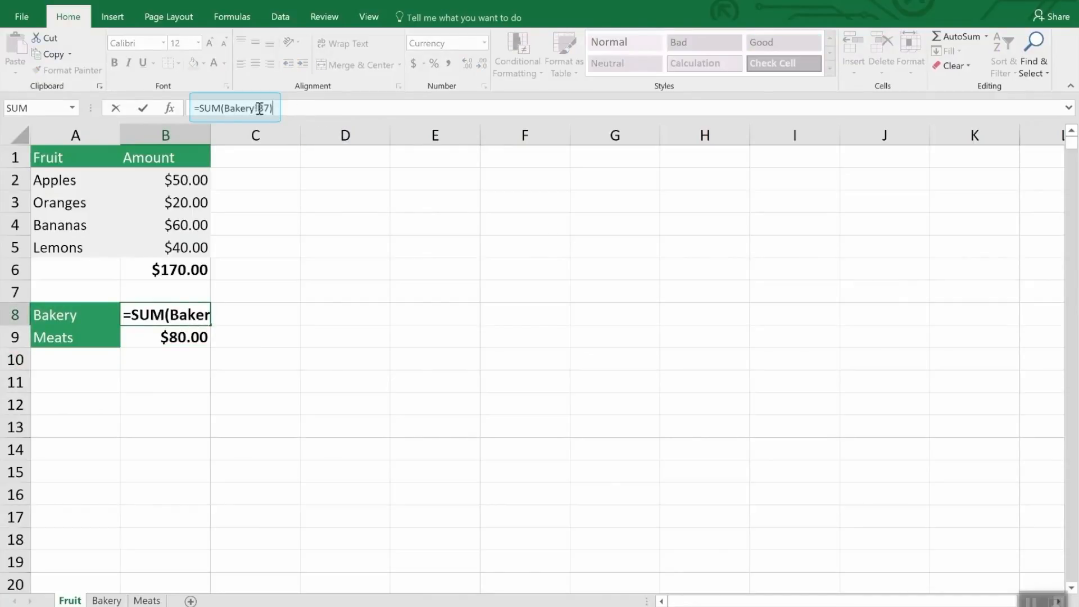
left_click_drag(260, 108, 226, 107)
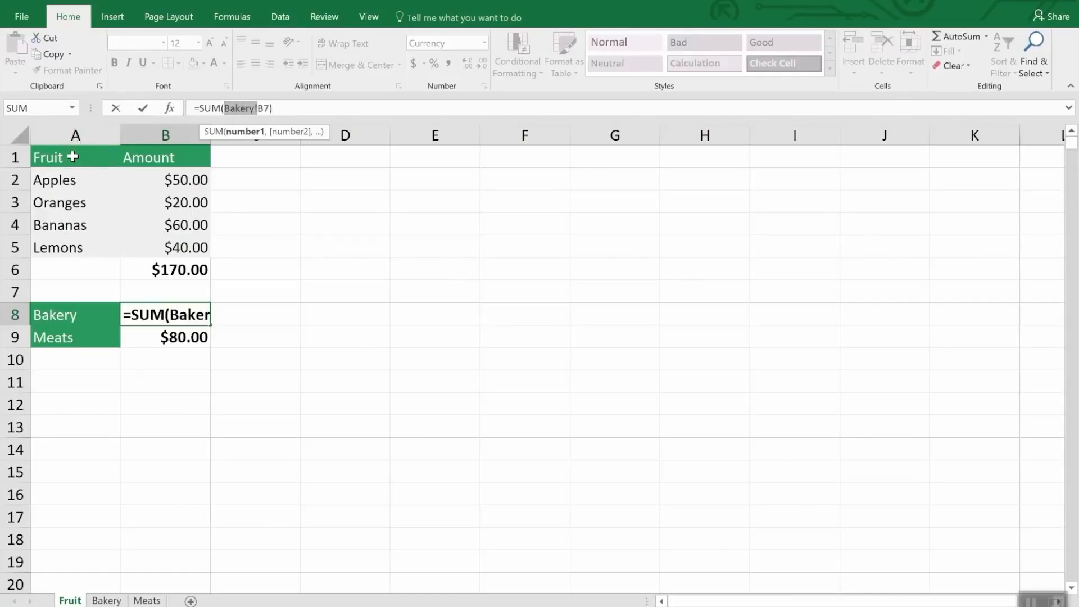
left_click(103, 601)
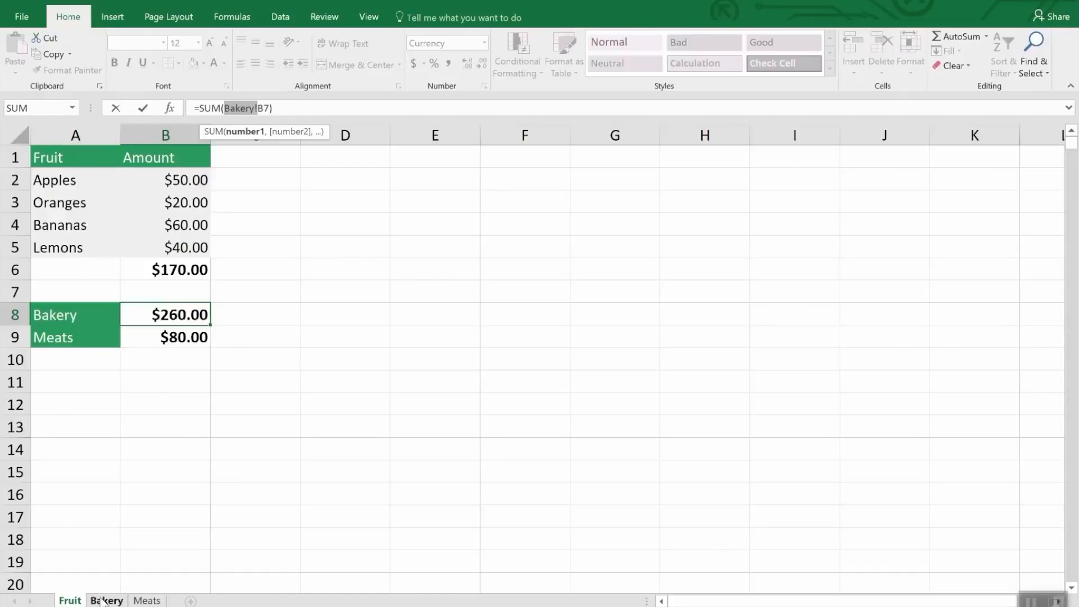
left_click(147, 599)
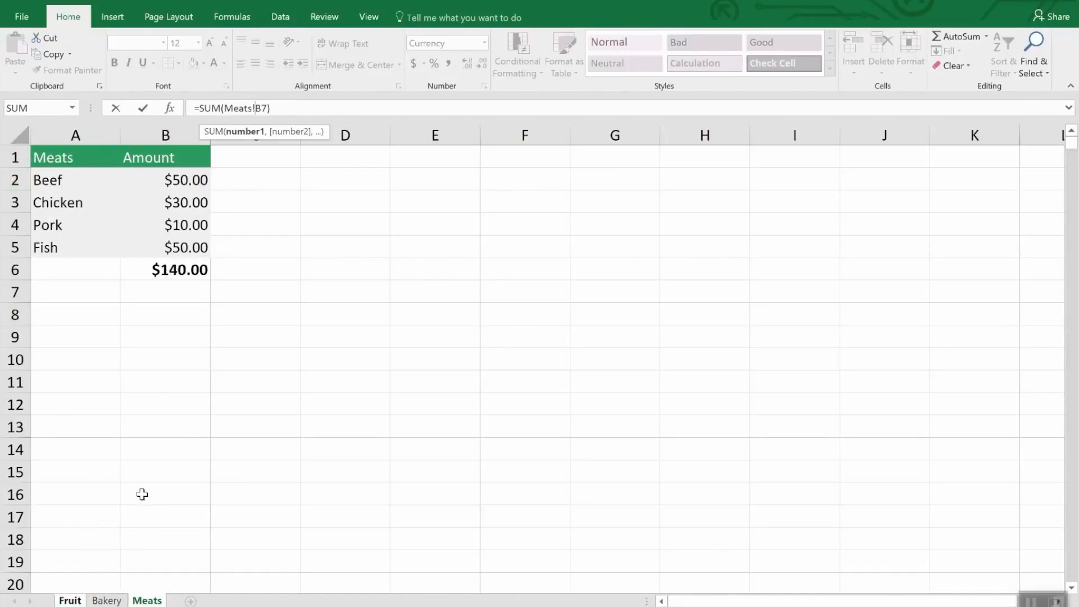
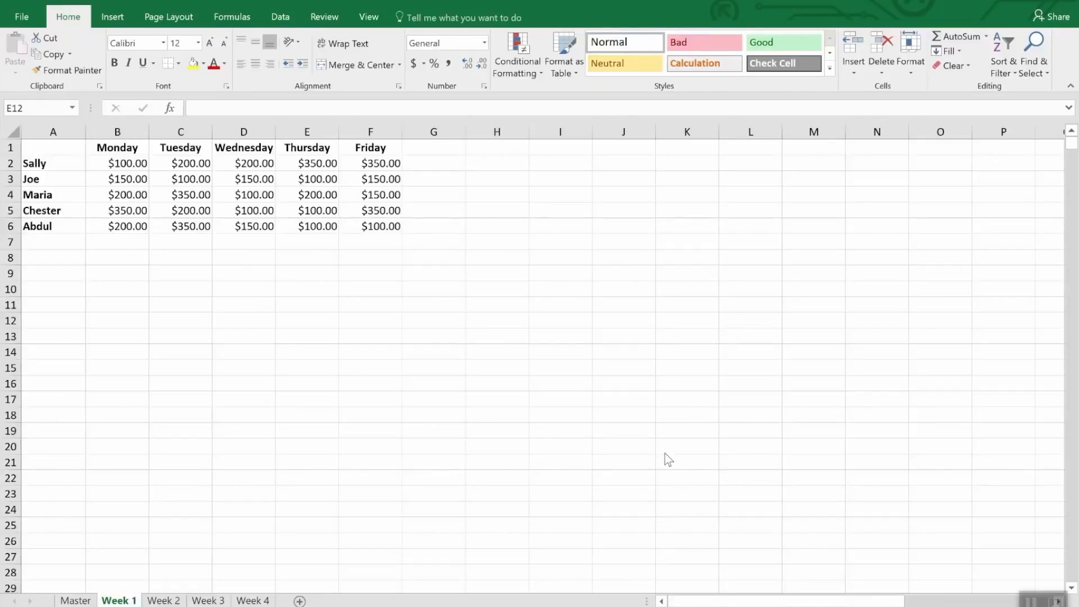
View the Week 4 sheet and start a consolidation at cell A1 of the Master sheet with Sum as the function.
left_click(208, 600)
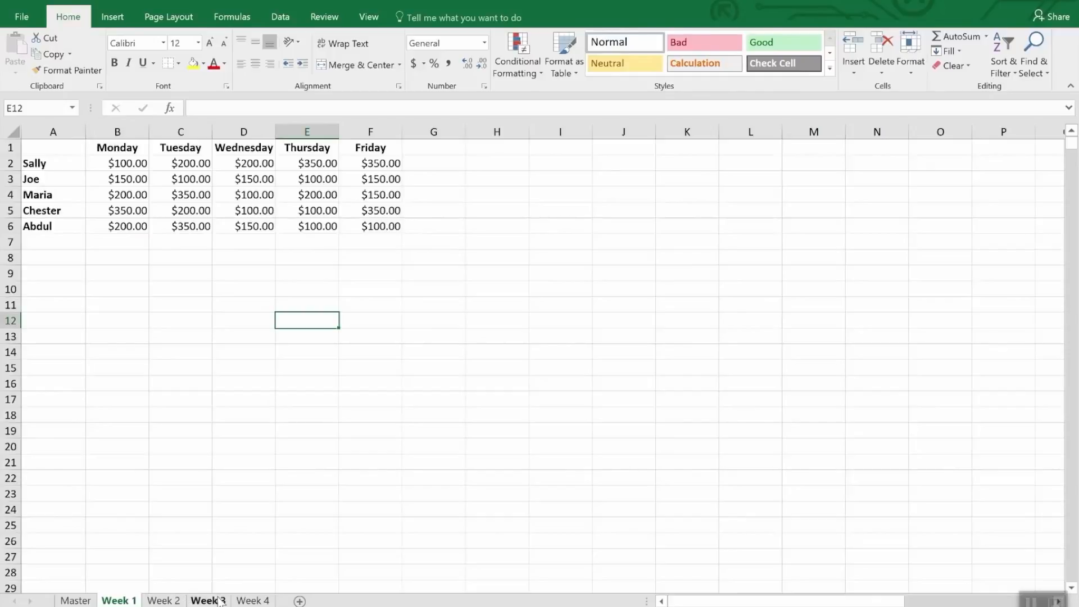
left_click(252, 602)
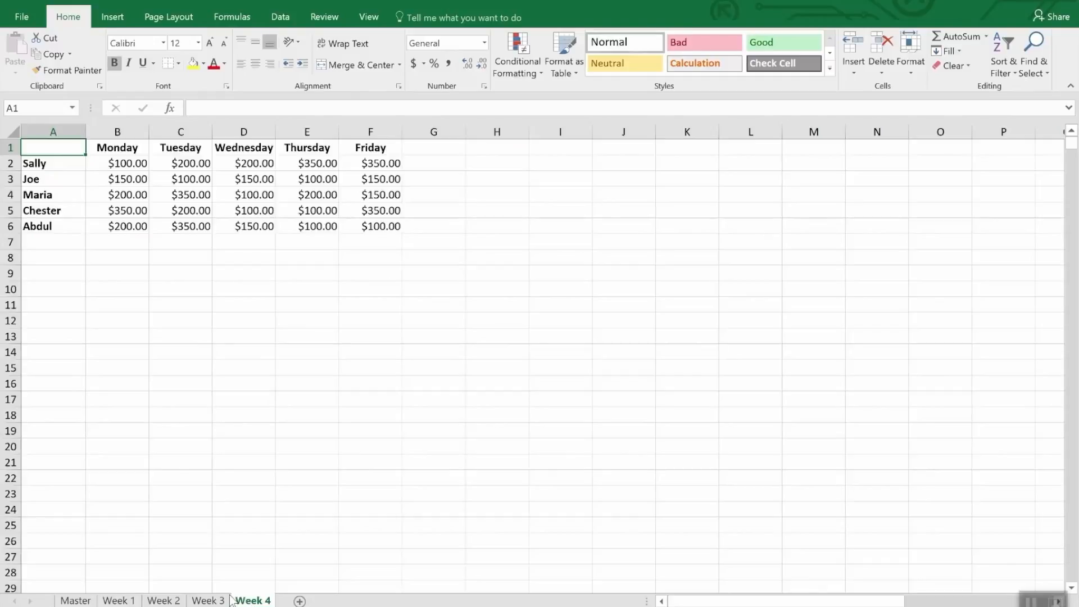
left_click(75, 600, "ctrl")
left_click(75, 600)
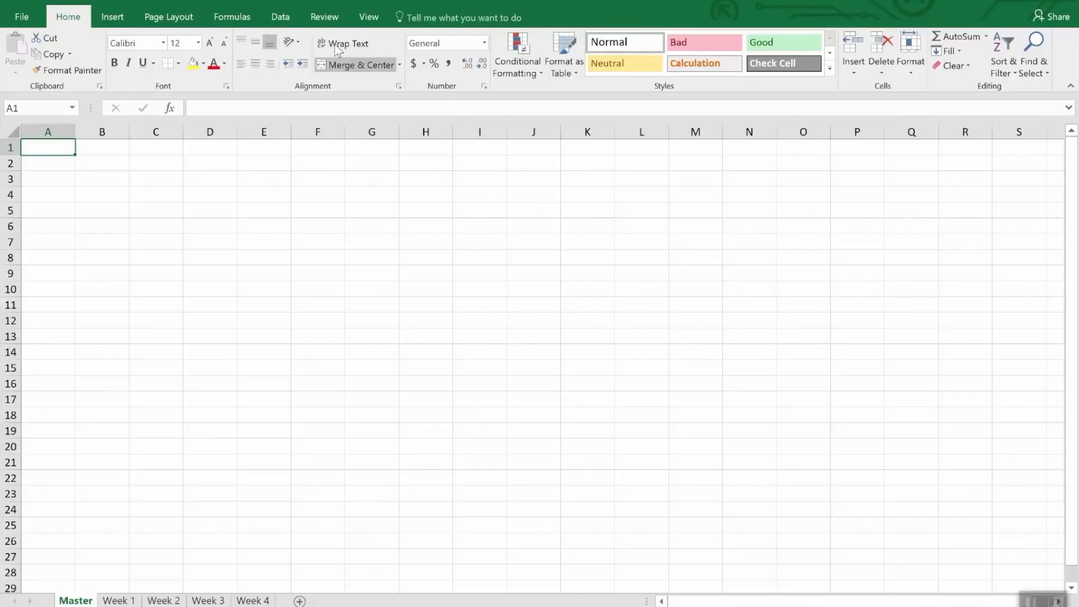
left_click(281, 17)
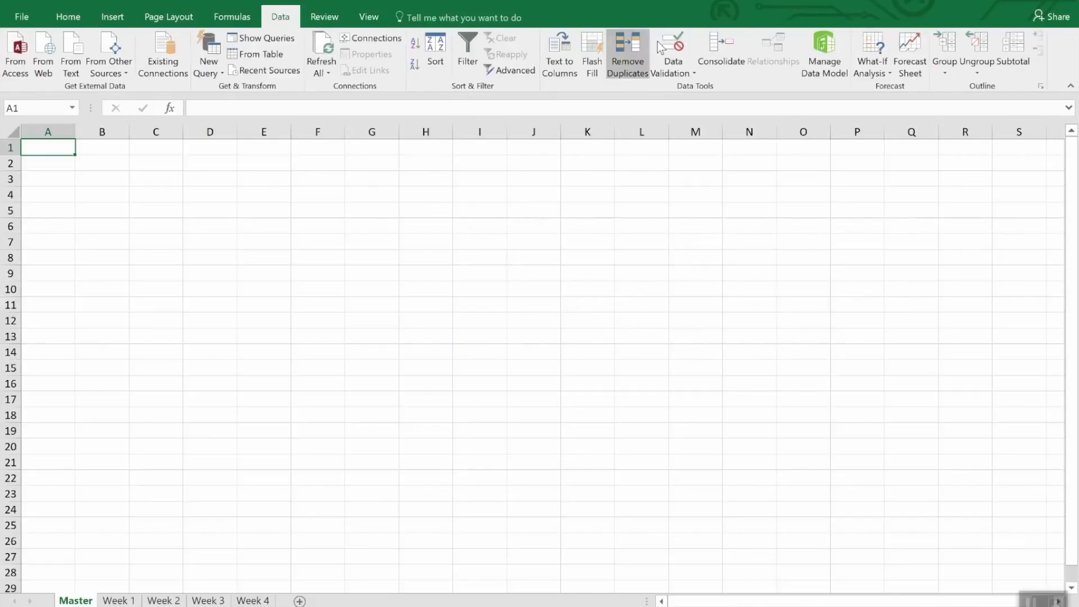
left_click(720, 47)
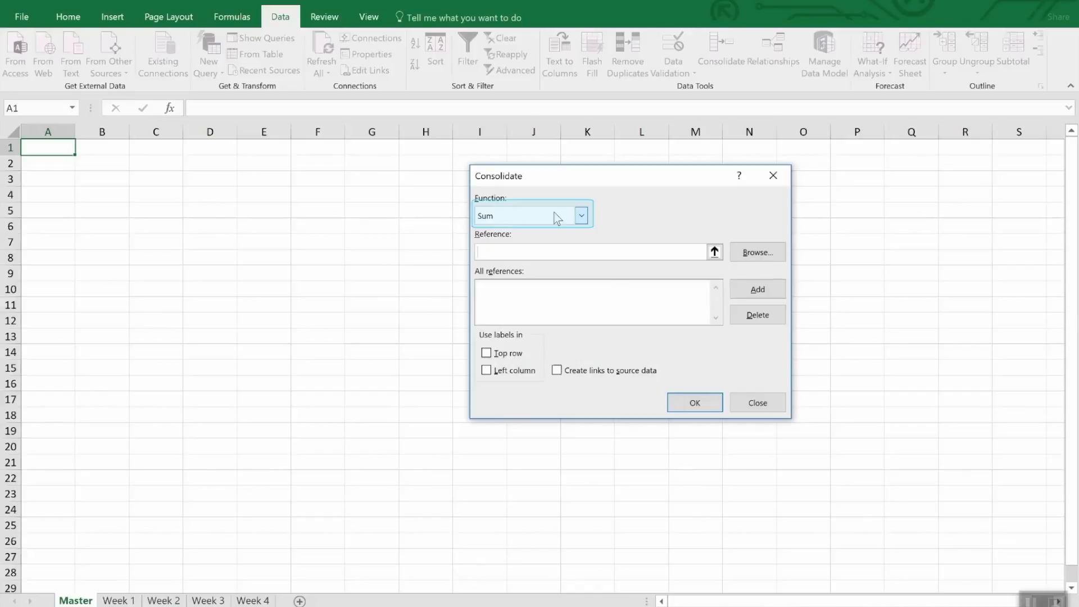
left_click(581, 218)
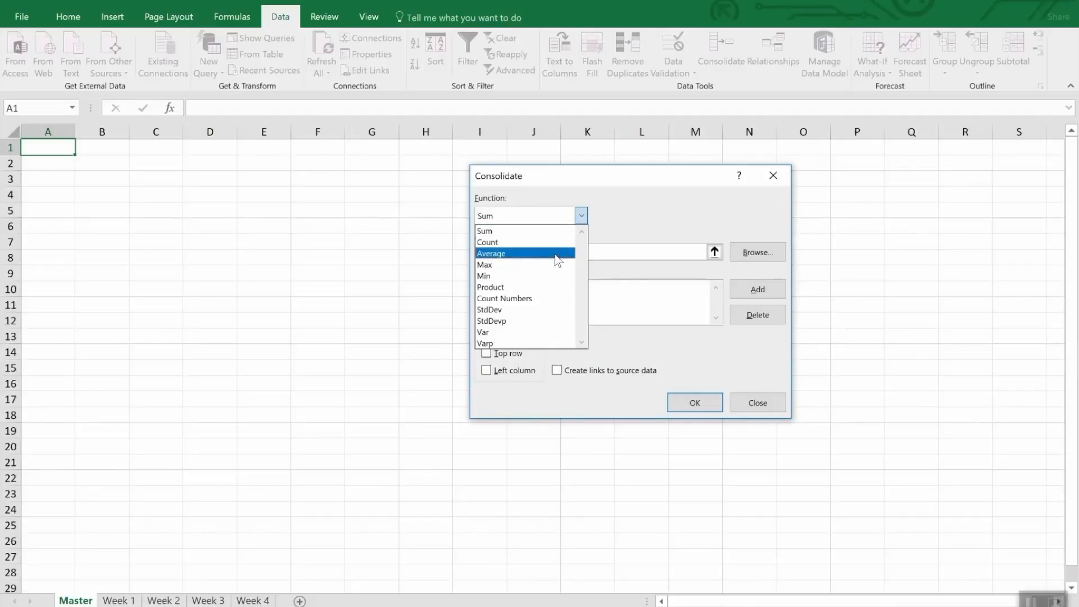
left_click(646, 212)
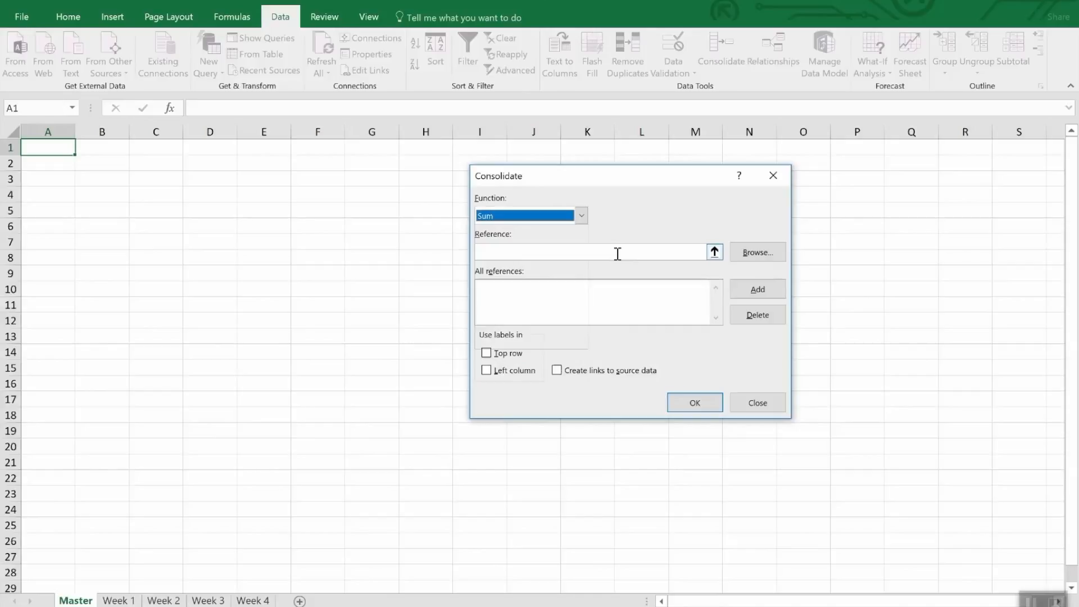
Add the range A1:F6 of the Week 1 sheet as the first consolidation reference.
left_click(714, 251)
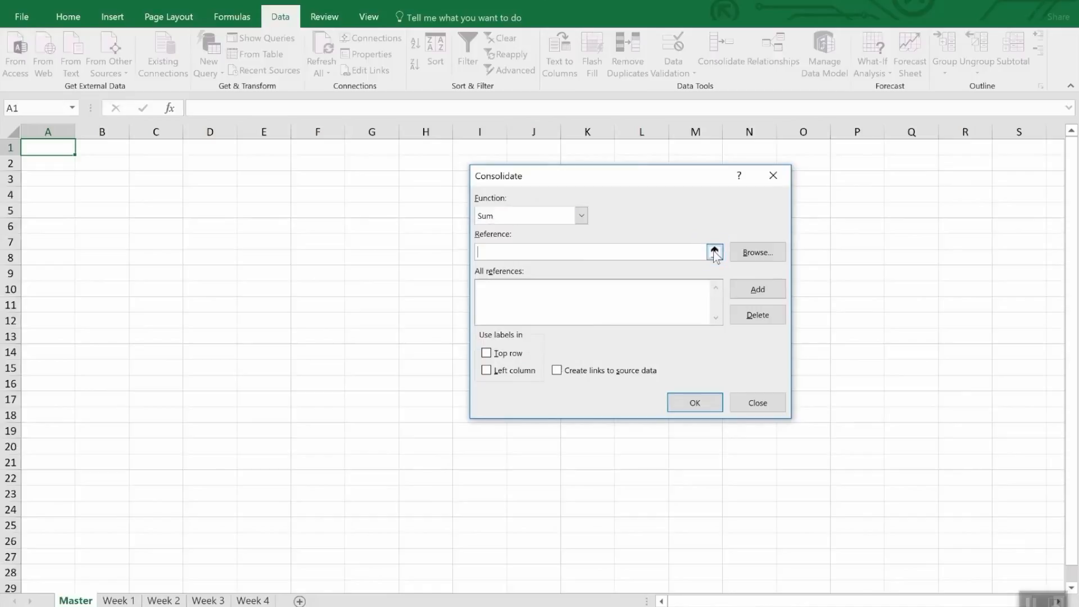
left_click(119, 600)
mouse_move(53, 151)
left_mouse_down()
mouse_move(332, 204)
mouse_move(382, 227)
left_mouse_up()
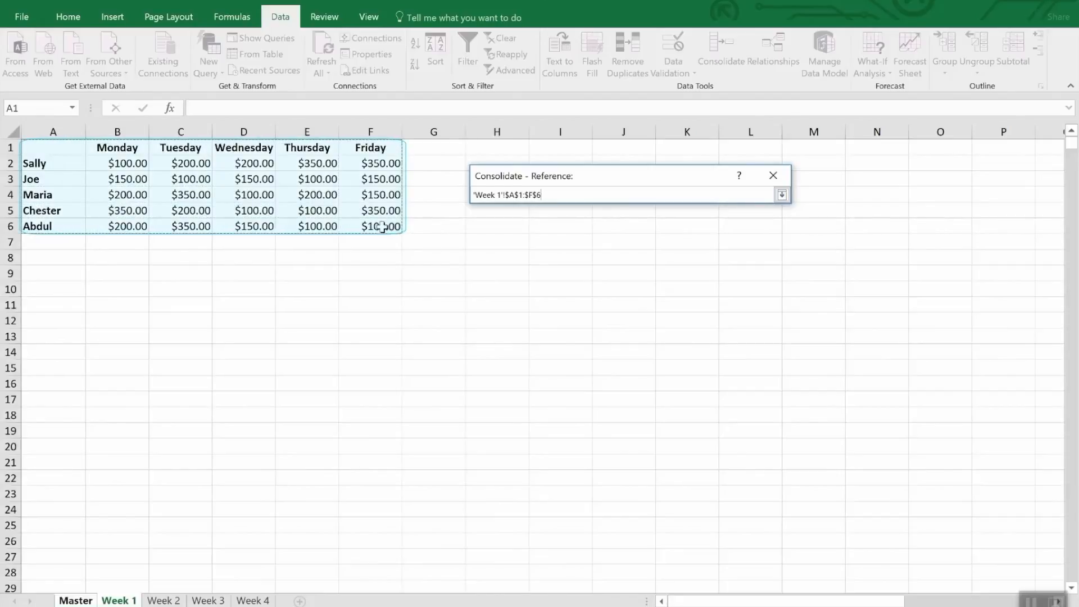
left_click(781, 195)
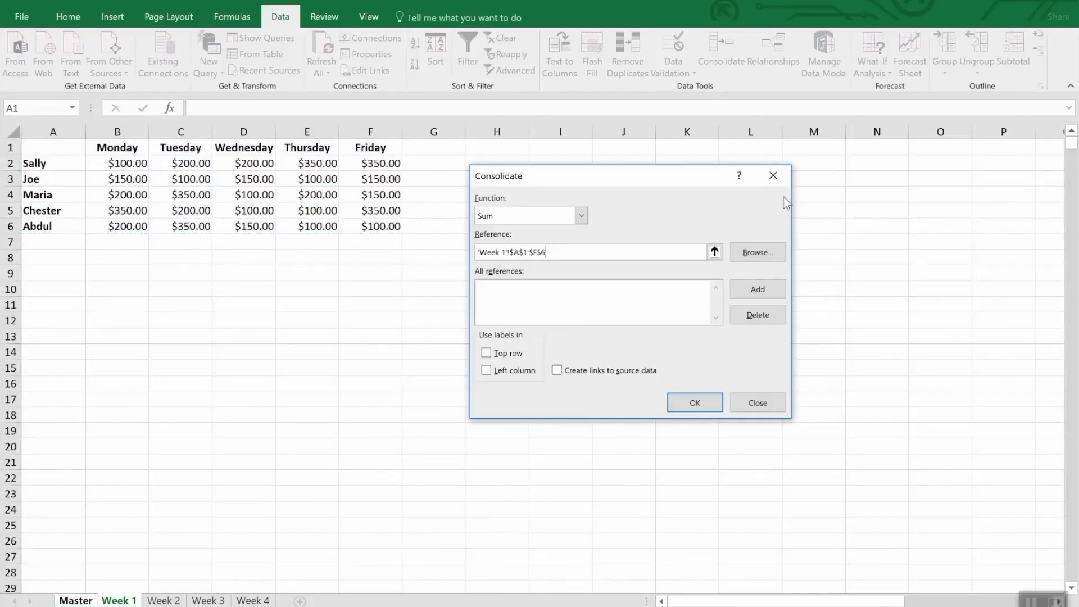
left_click(747, 286)
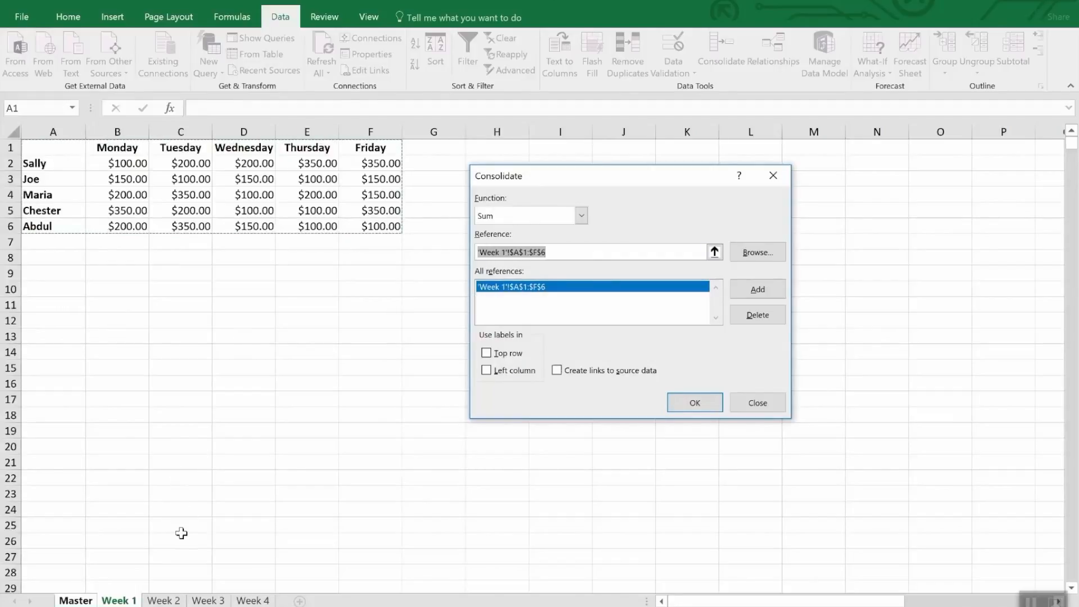
Add the range A1:F6 of the Week 2, Week 3 and Week 4 sheets to the consolidation references.
left_click(172, 600)
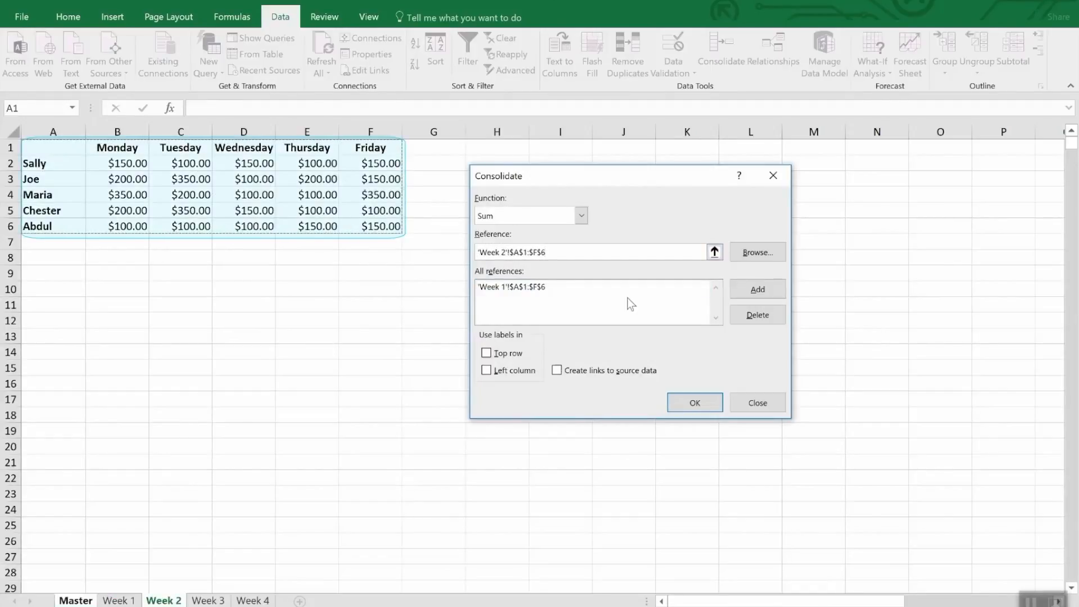
left_click(751, 292)
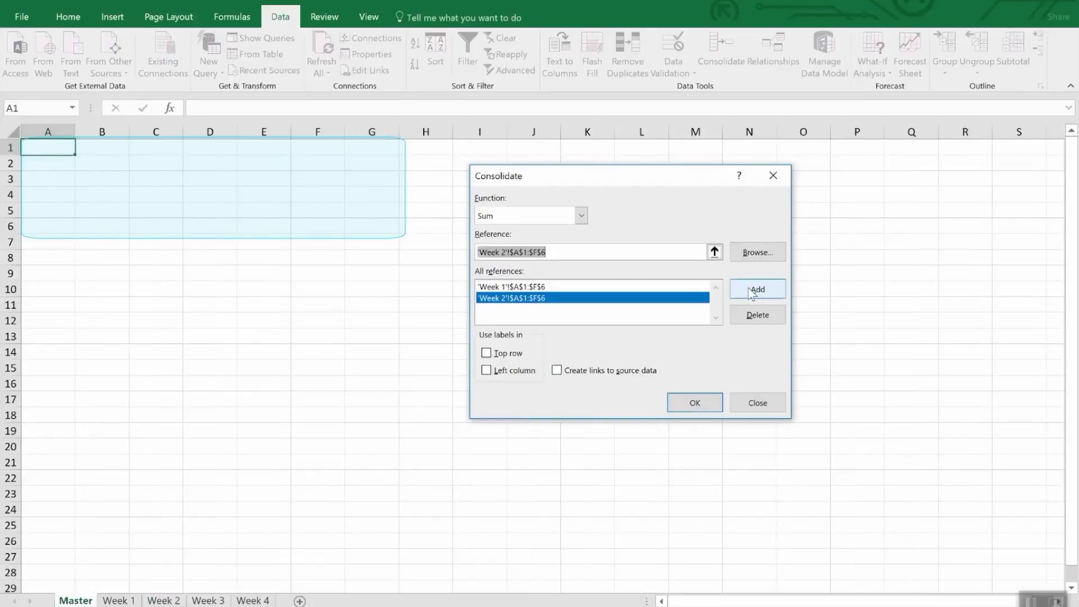
left_click(219, 600)
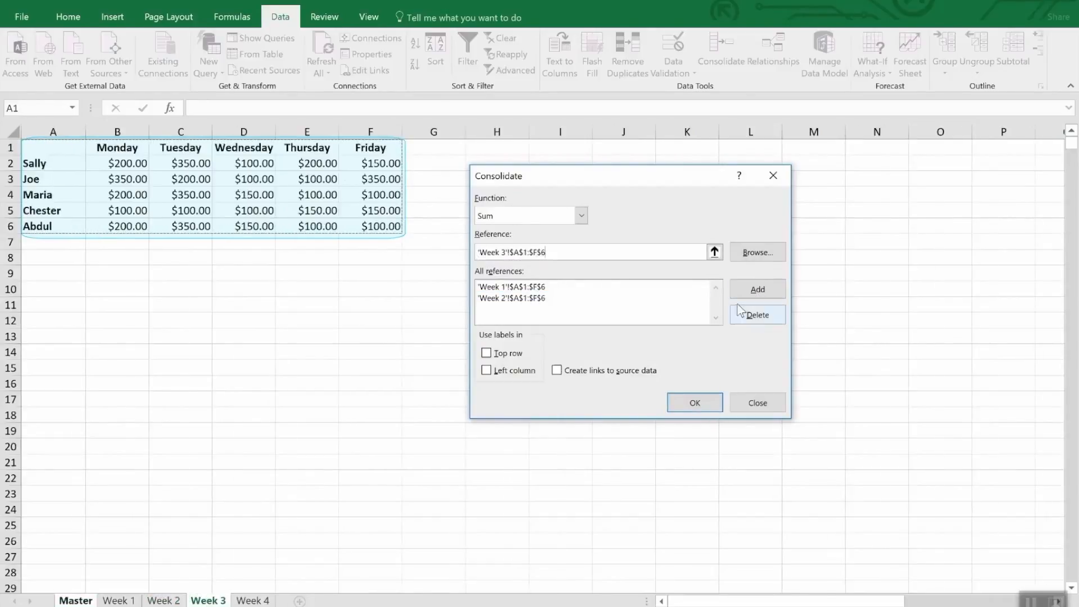
left_click(755, 290)
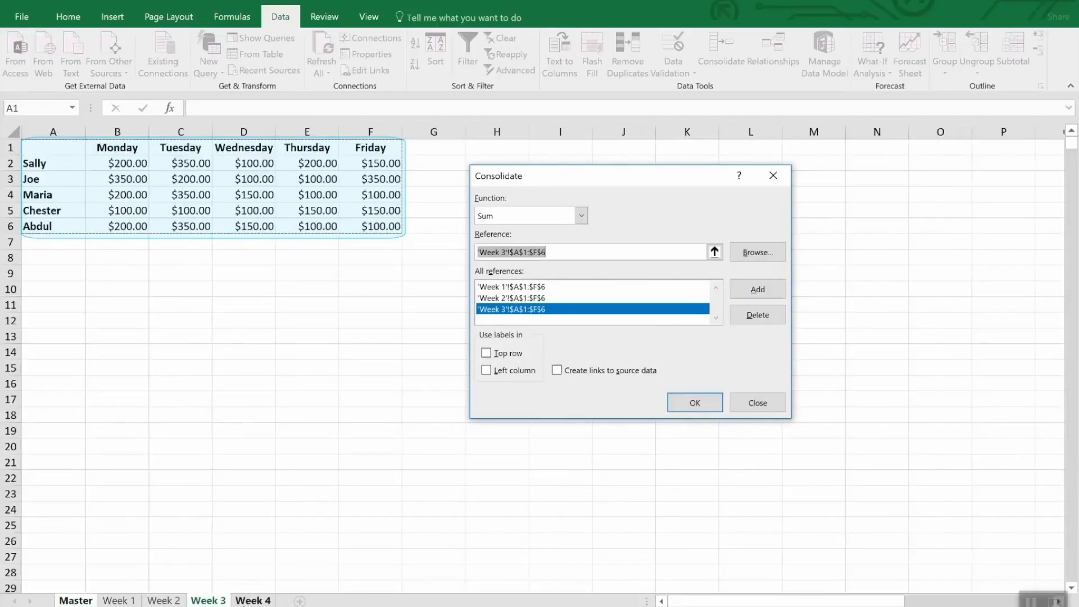
left_click(242, 600)
left_click(778, 289)
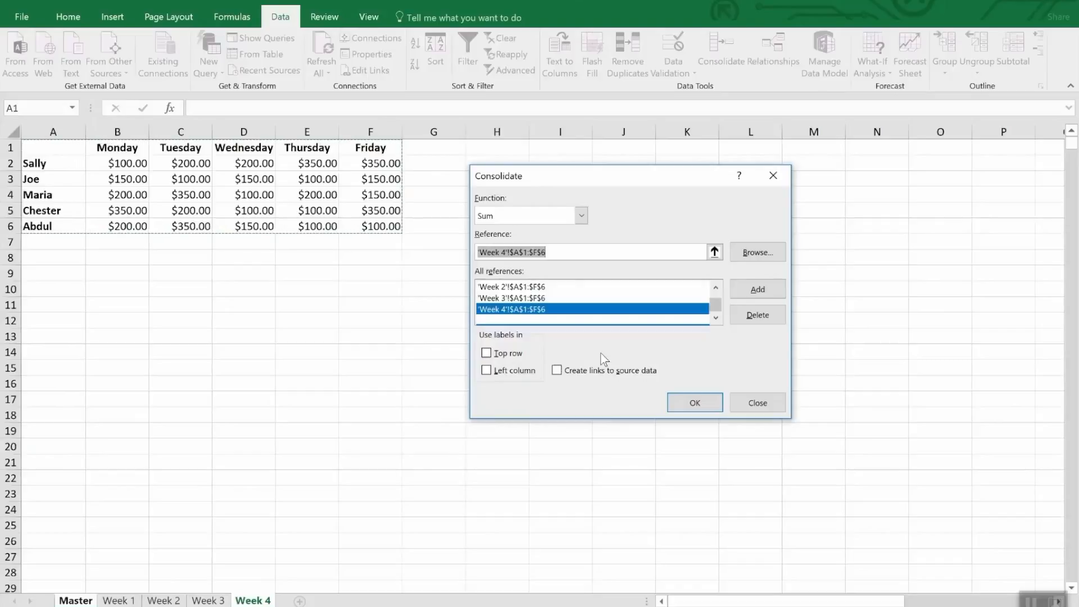
Use the top row and left column as labels, create links to the source data, and run the consolidation.
left_click(513, 356)
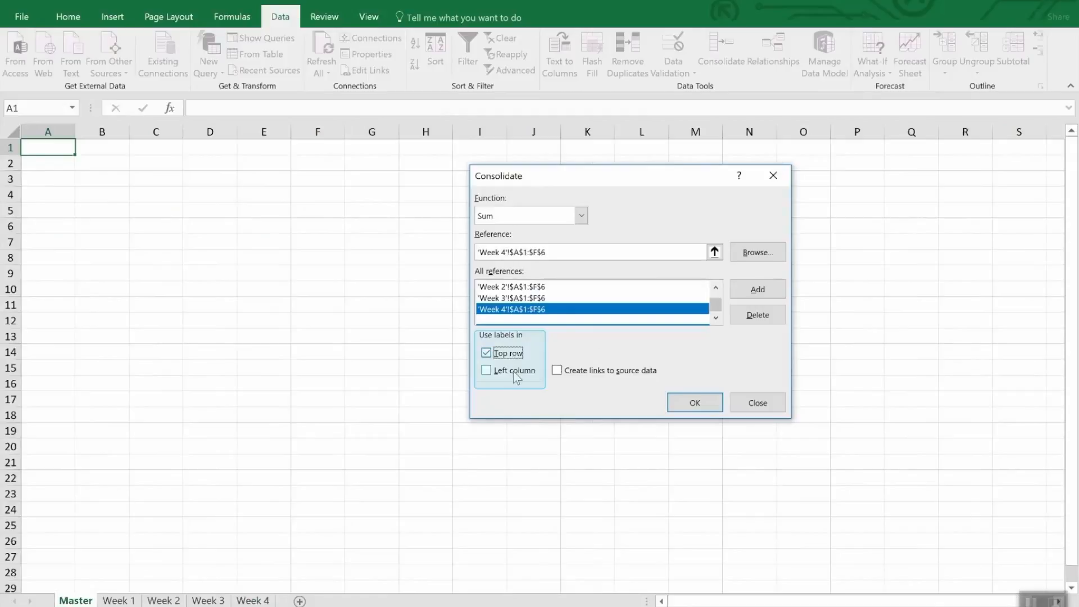
left_click(513, 374)
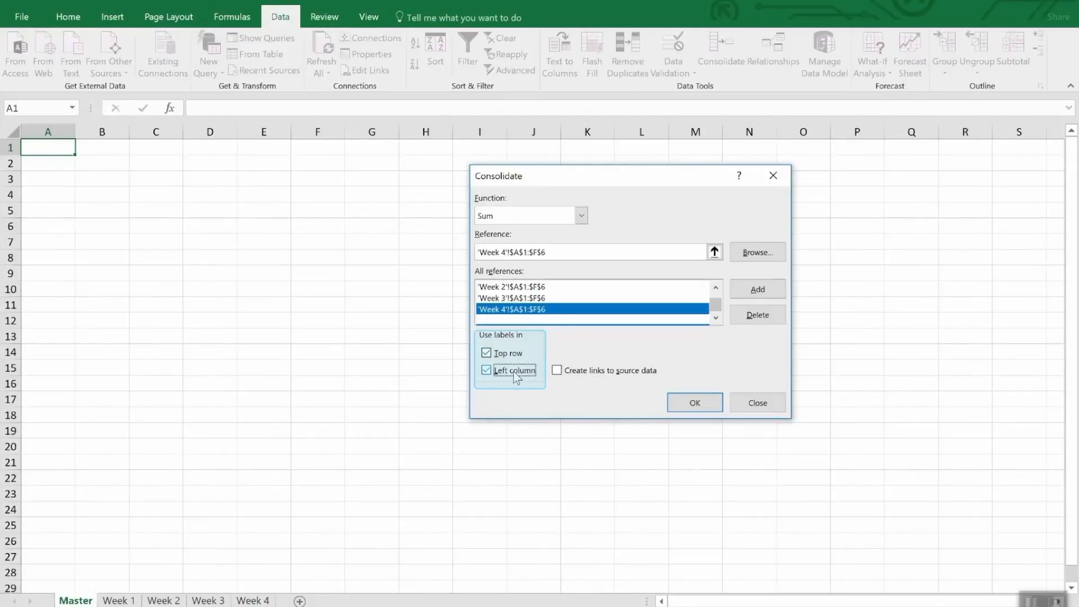
left_click(612, 376)
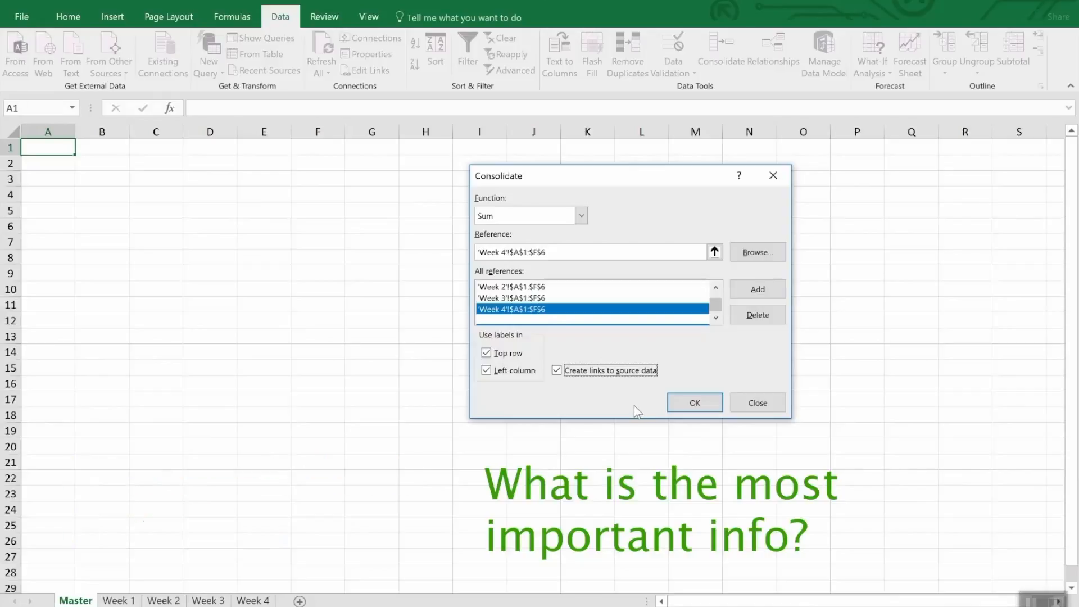
left_click(686, 409)
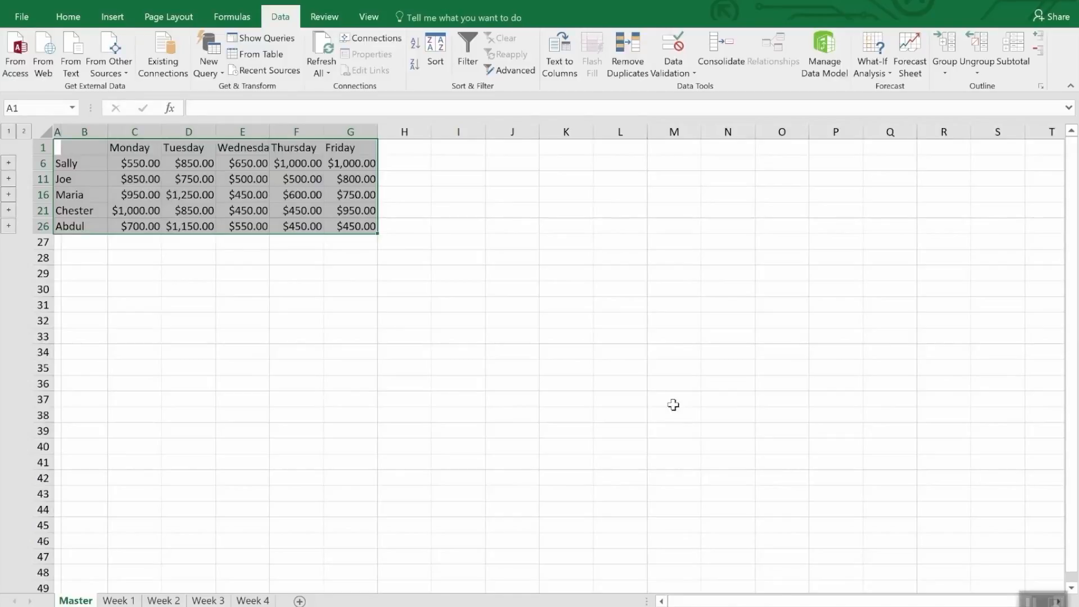
left_click(673, 404)
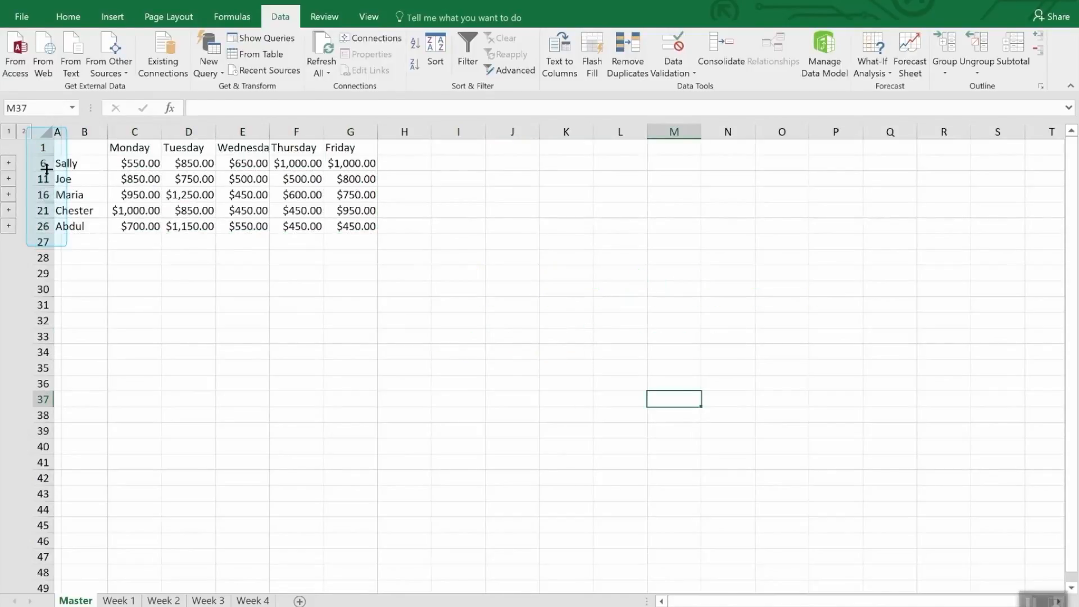
Unhide the detail rows between rows 1 and 26 on the Master sheet, and undo the unhiding.
left_click_drag(43, 147, 36, 227)
right_click(37, 228)
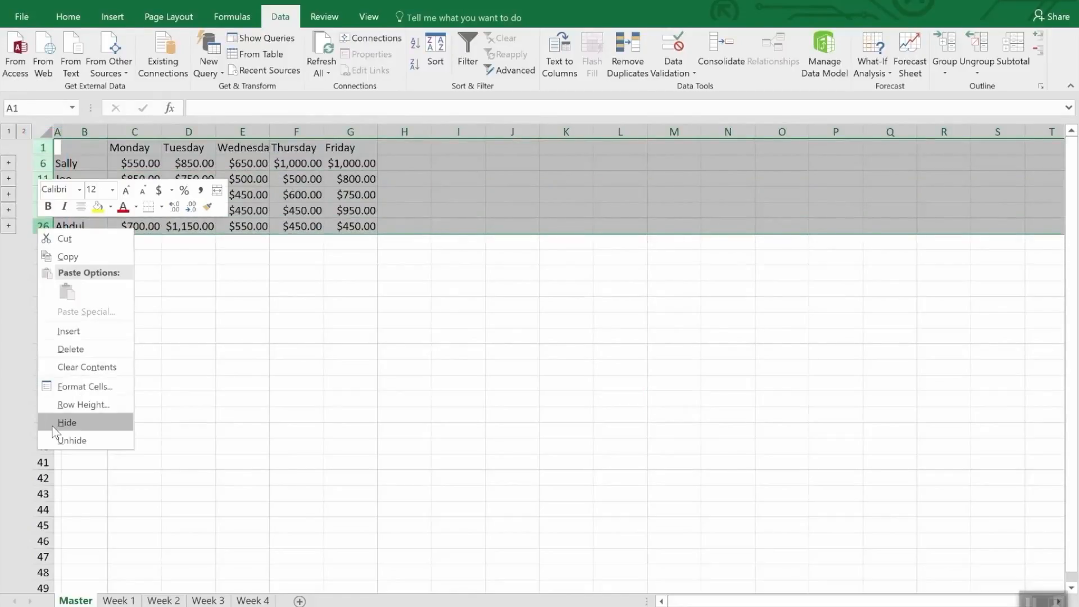
left_click(61, 440)
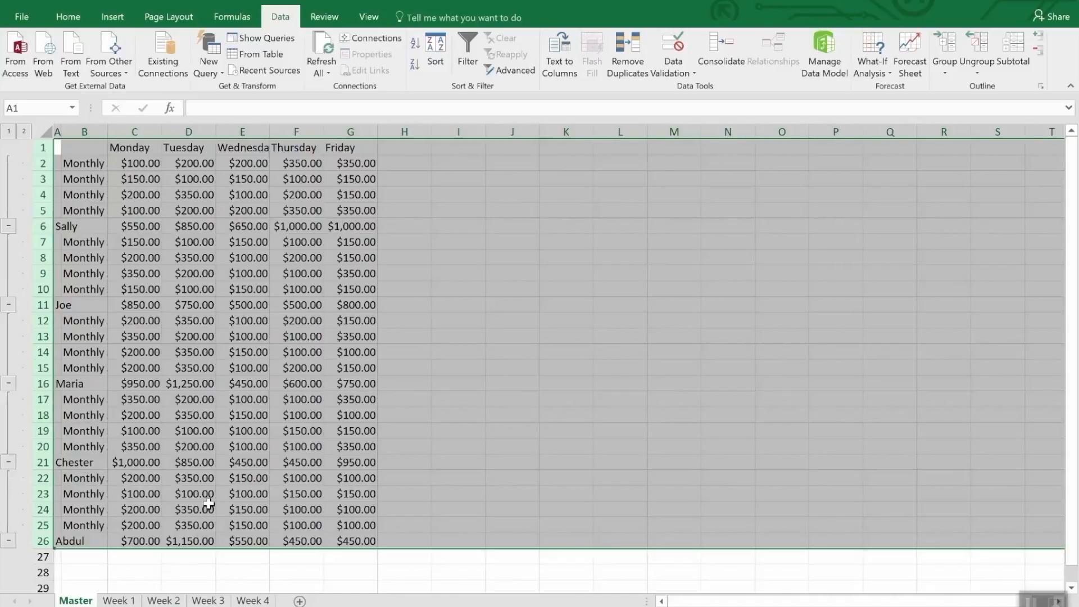
left_click(239, 570)
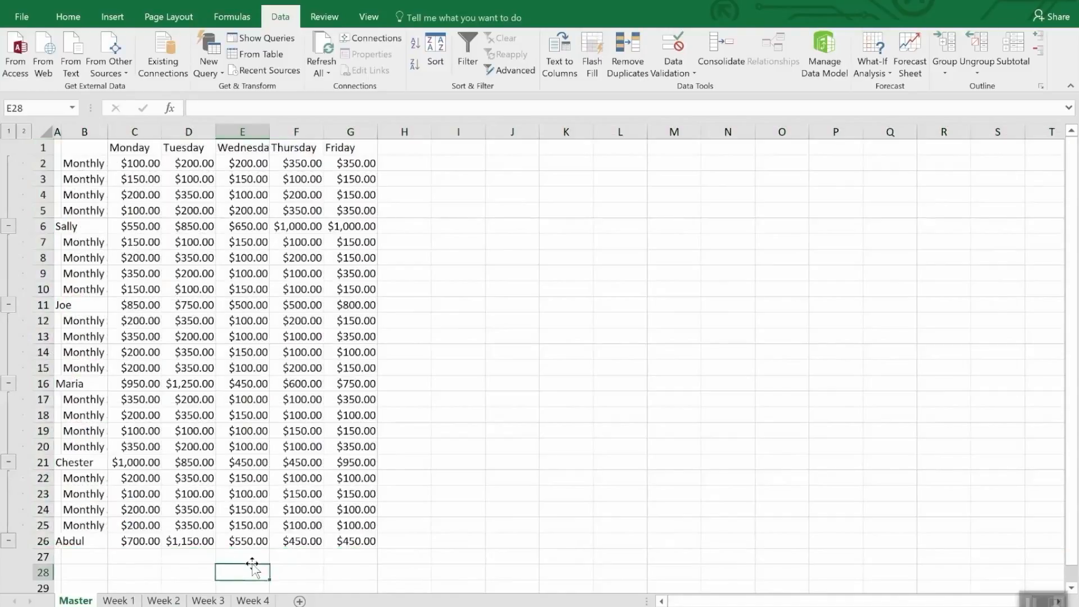
key("ctrl+z")
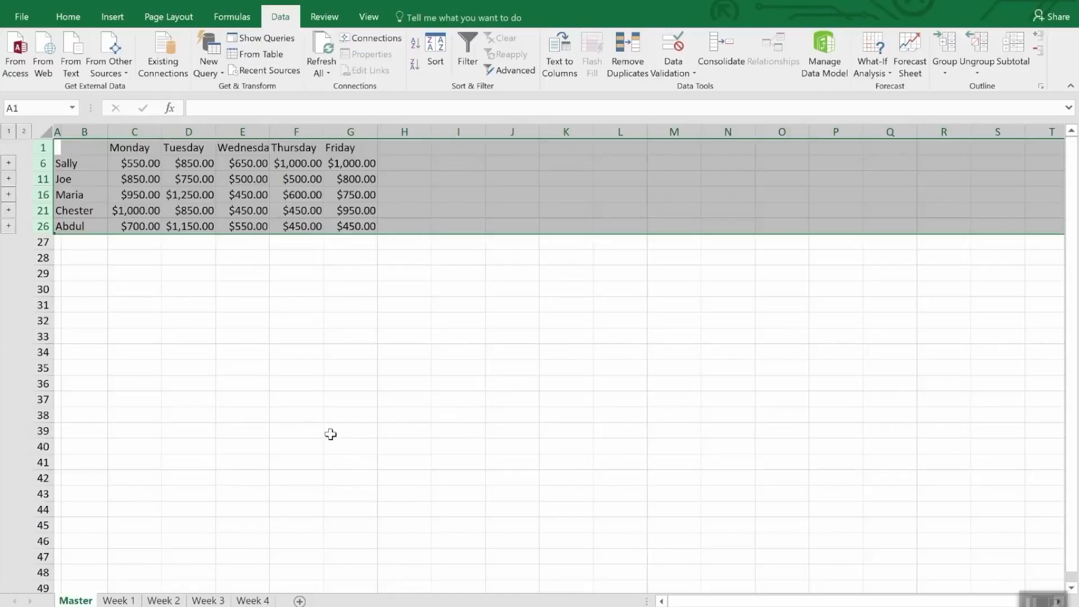
left_click(290, 296)
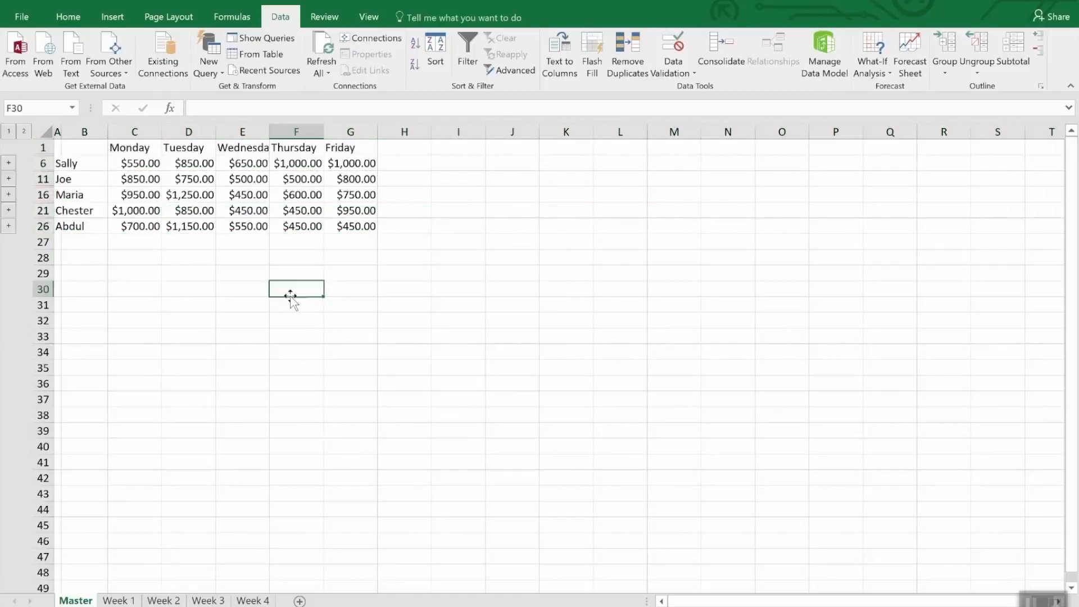
Set cell E2 on the Week 4 sheet to 3500 and check the linked total in F6 on the Master sheet.
left_click(316, 164)
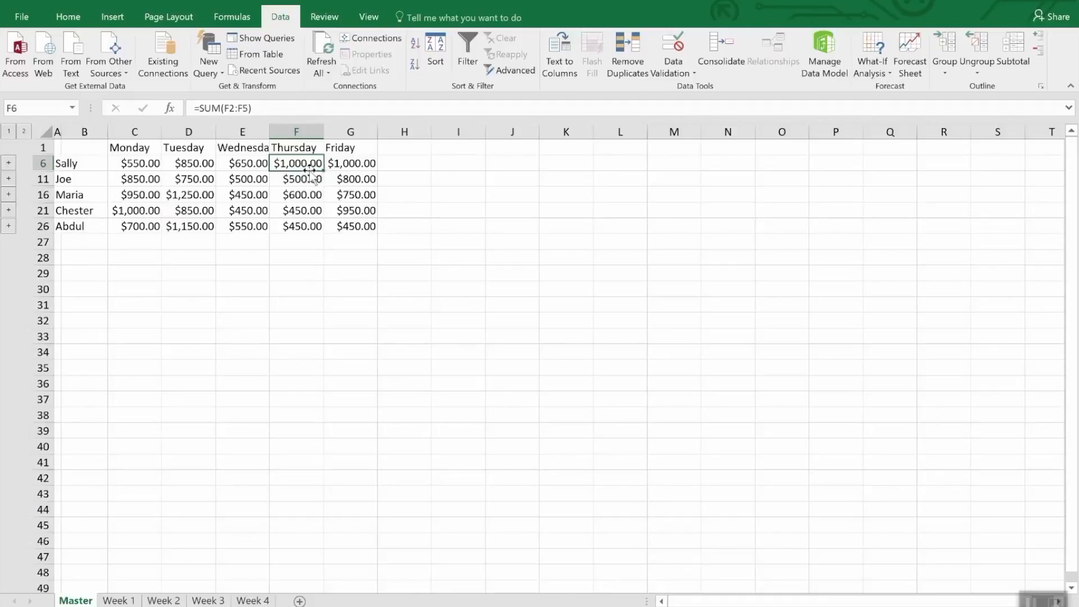
left_click(247, 600)
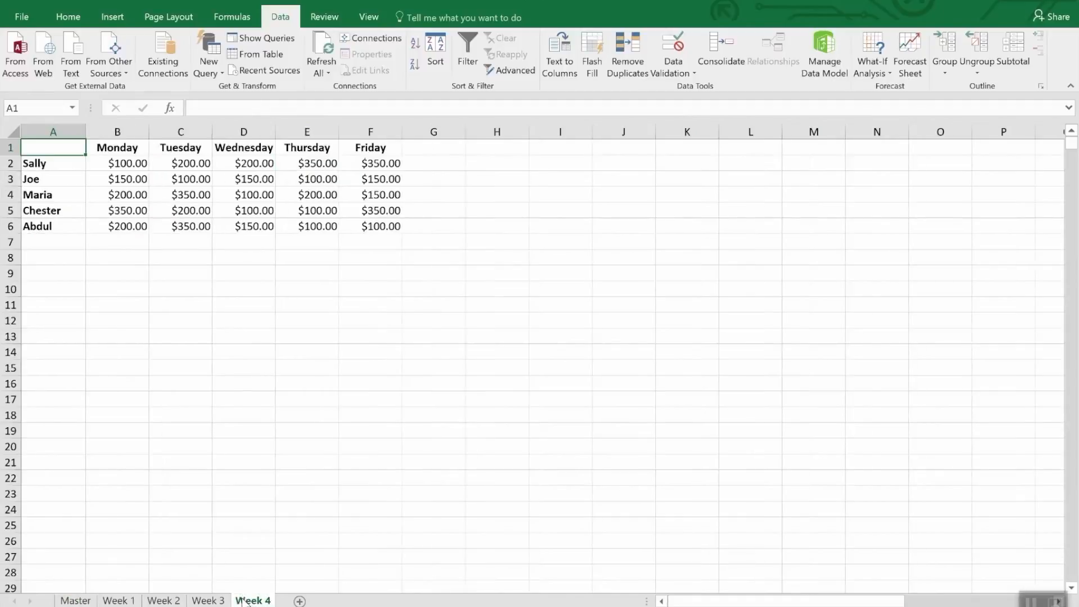
left_click(316, 165)
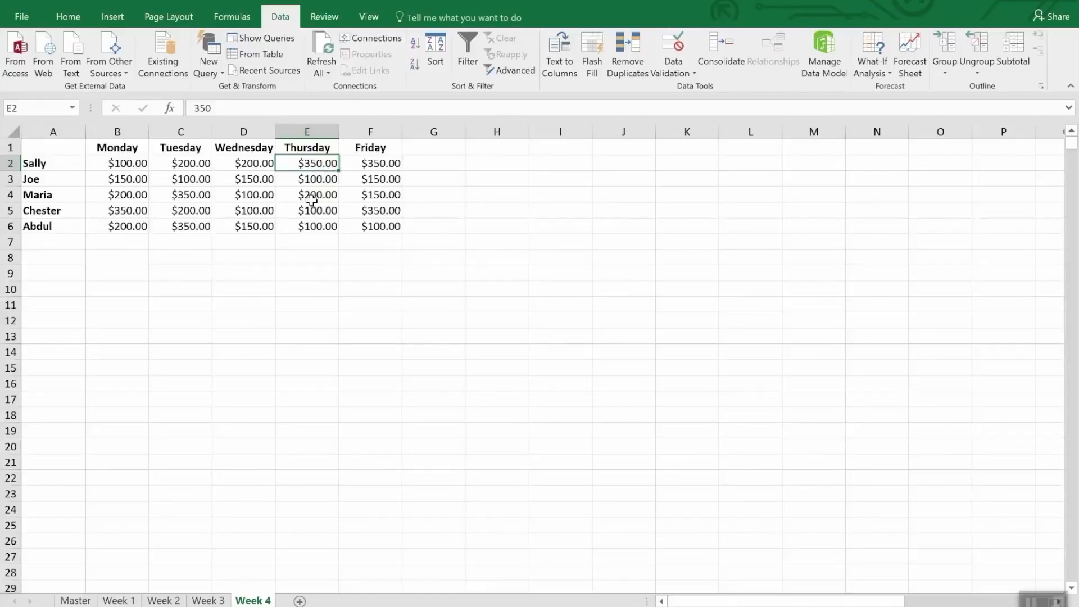
type("35")
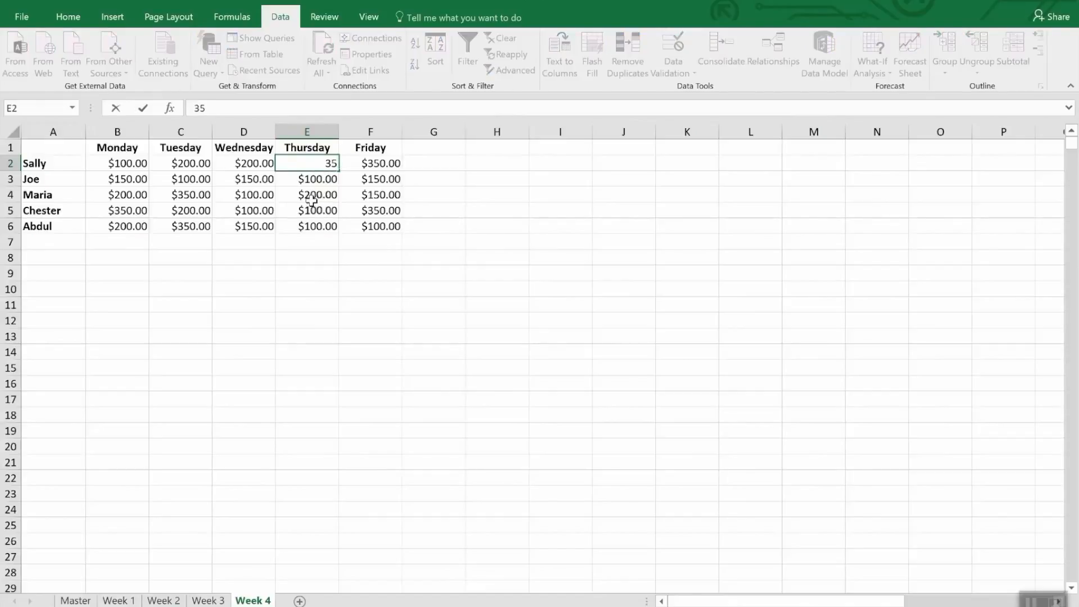
type("00.")
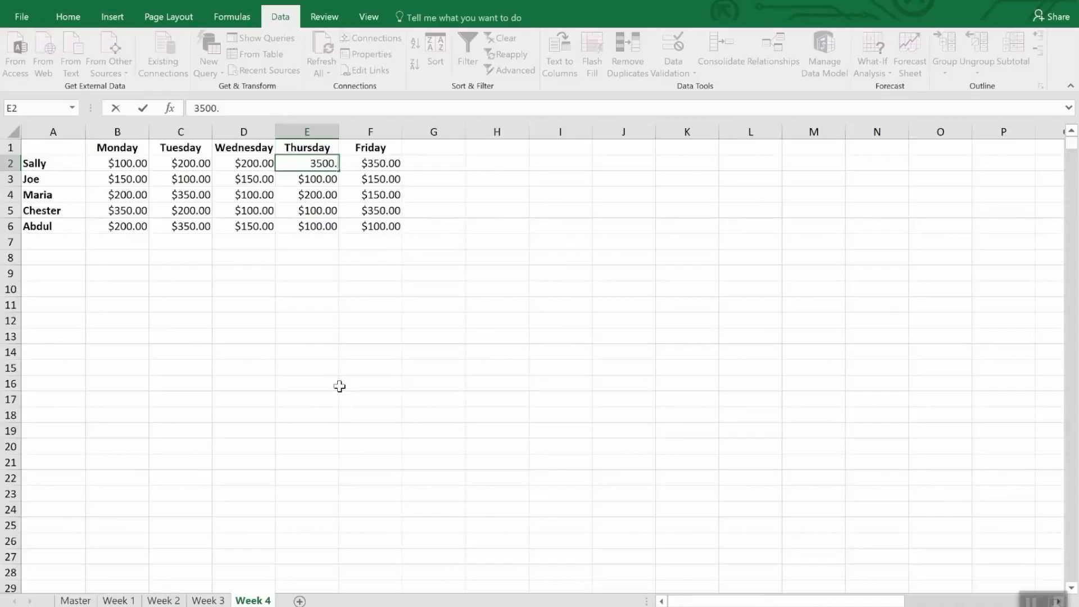
key("Return")
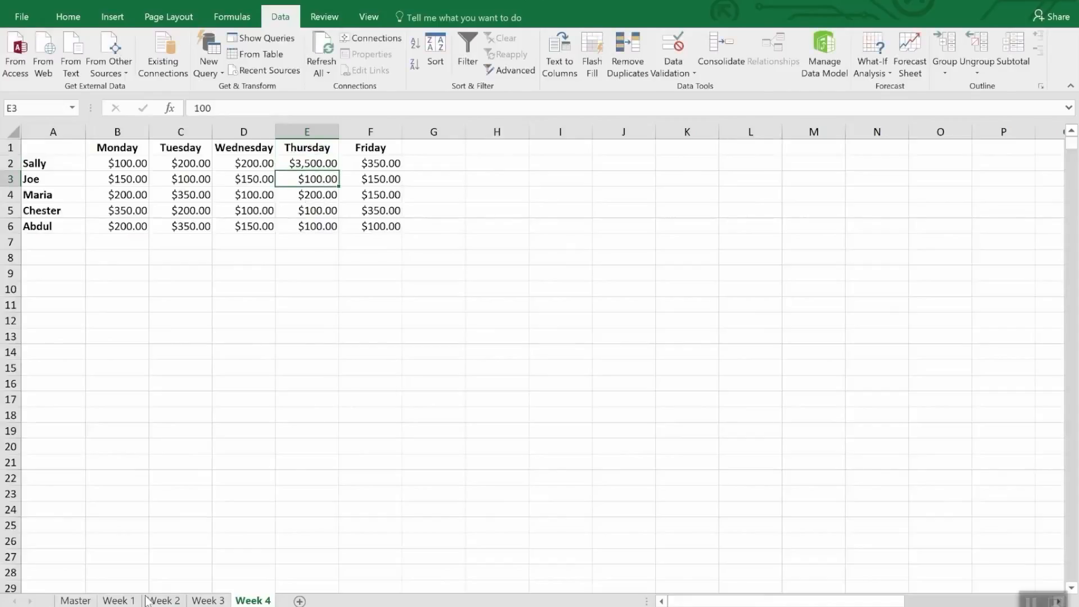
left_click(78, 600)
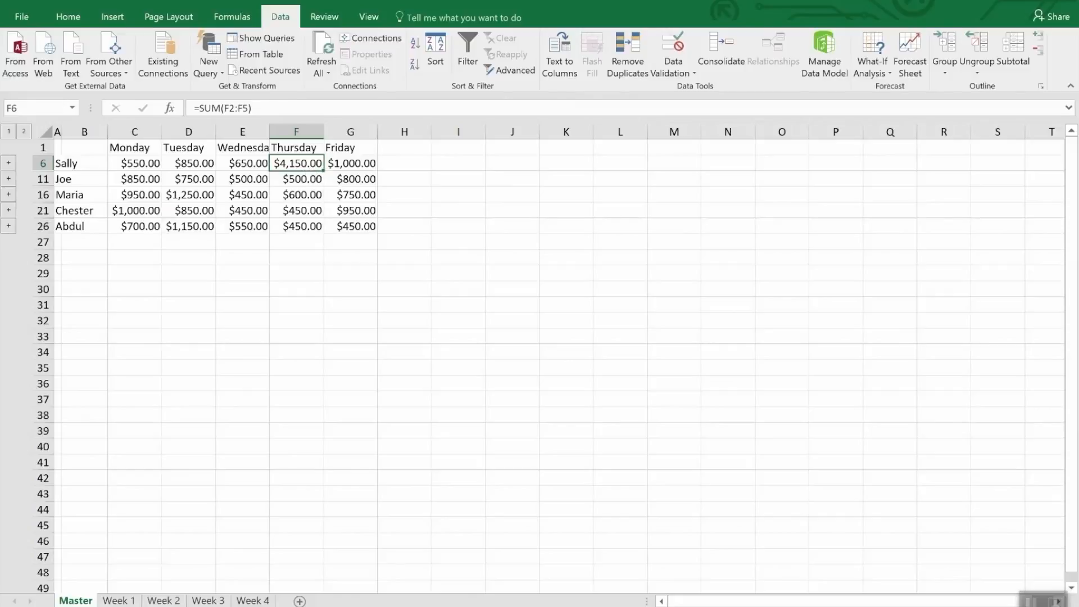
left_click(728, 49)
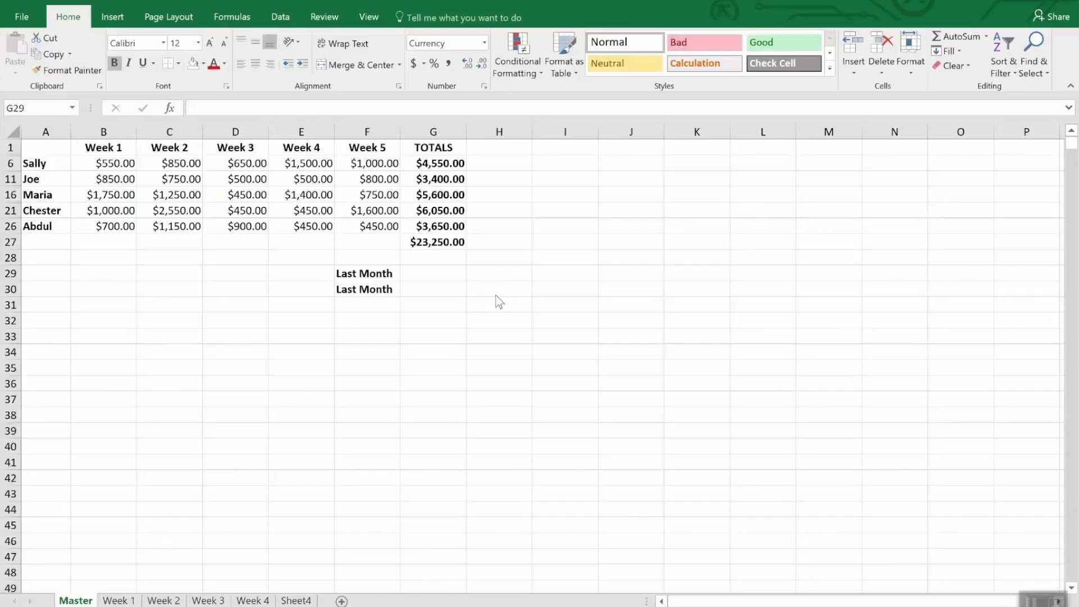
Link the first Last Month cell, G29, to the grand total in G47 on the Monthly Sales workbook's Master sheet.
left_click(416, 273)
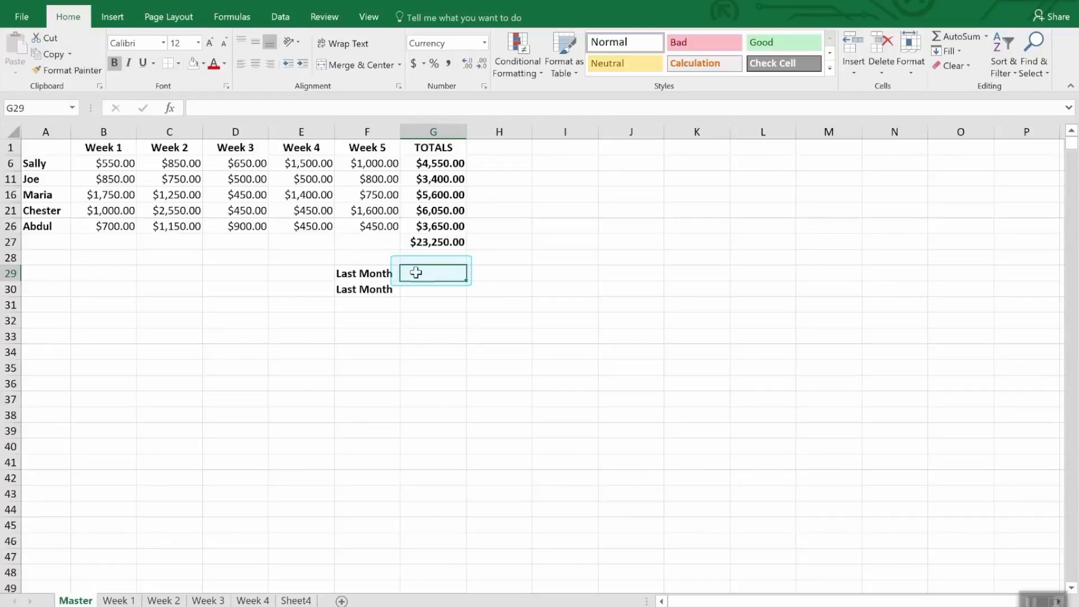
type("=")
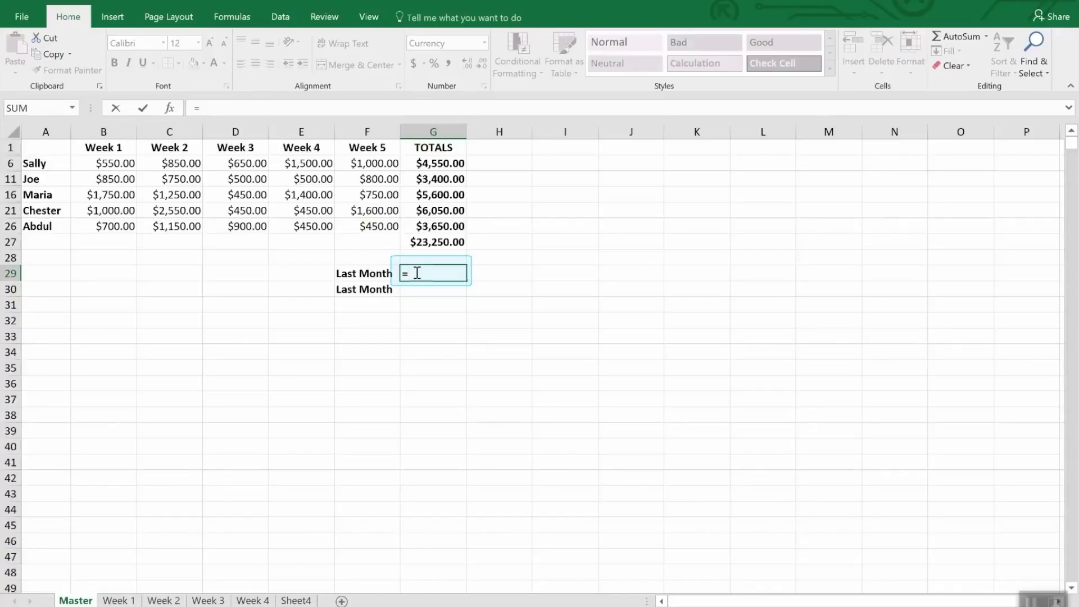
left_click(367, 17)
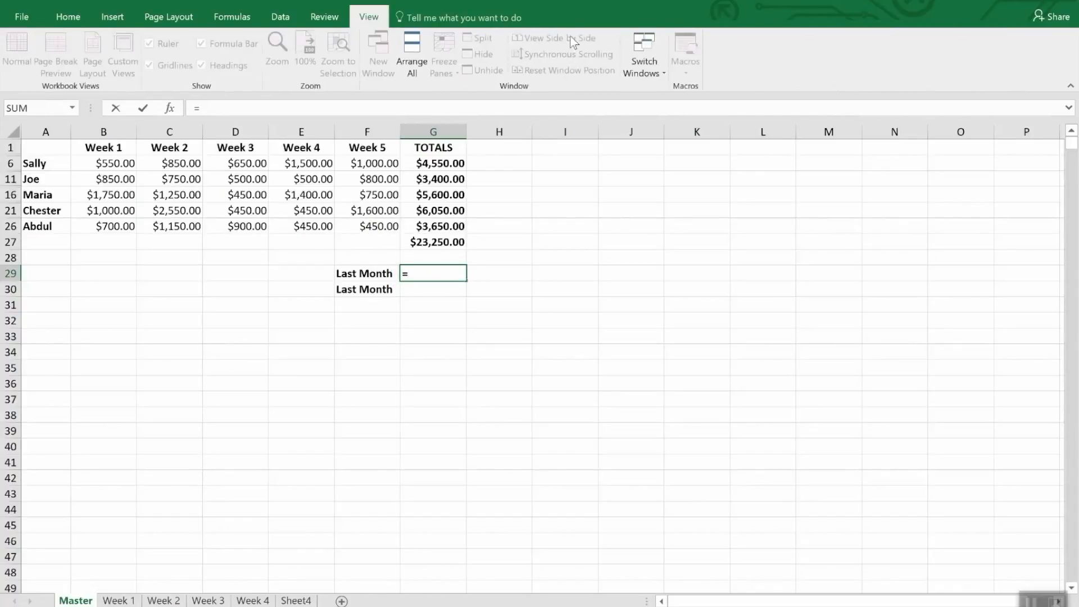
left_click(657, 62)
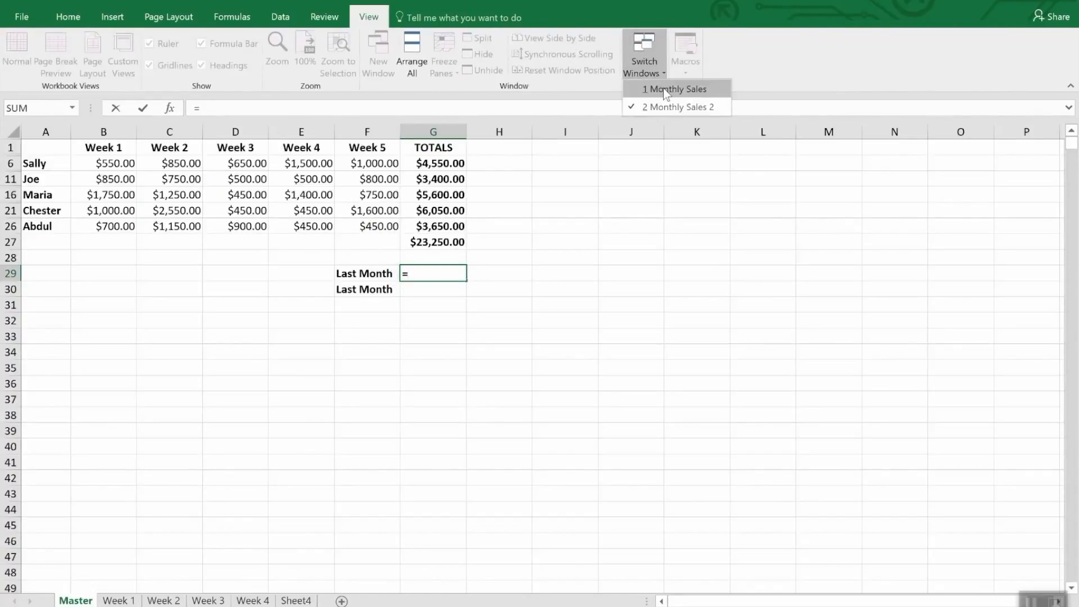
left_click(663, 89)
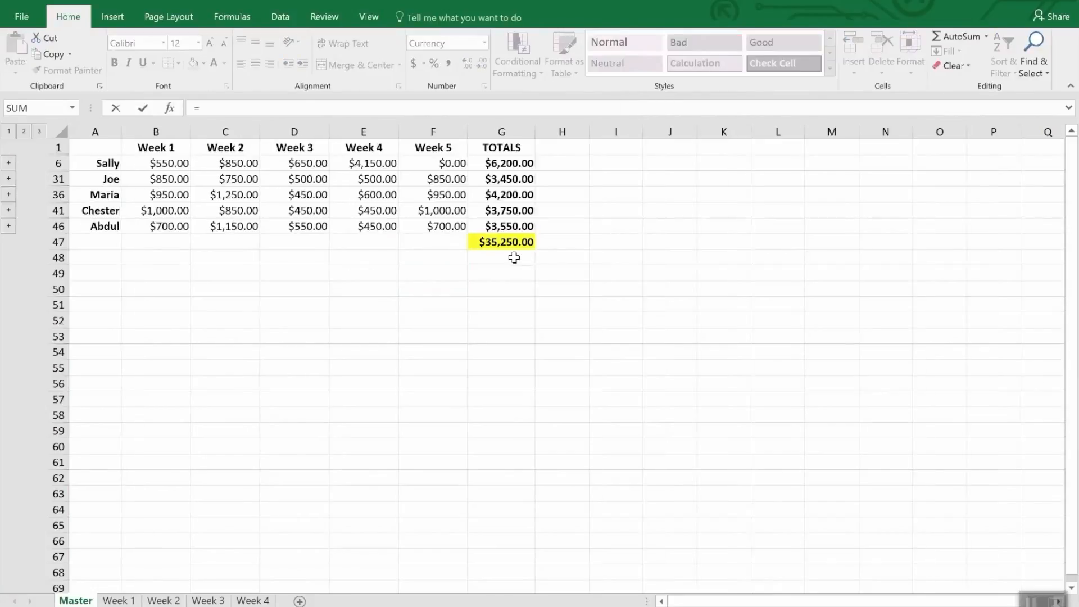
left_click(506, 243)
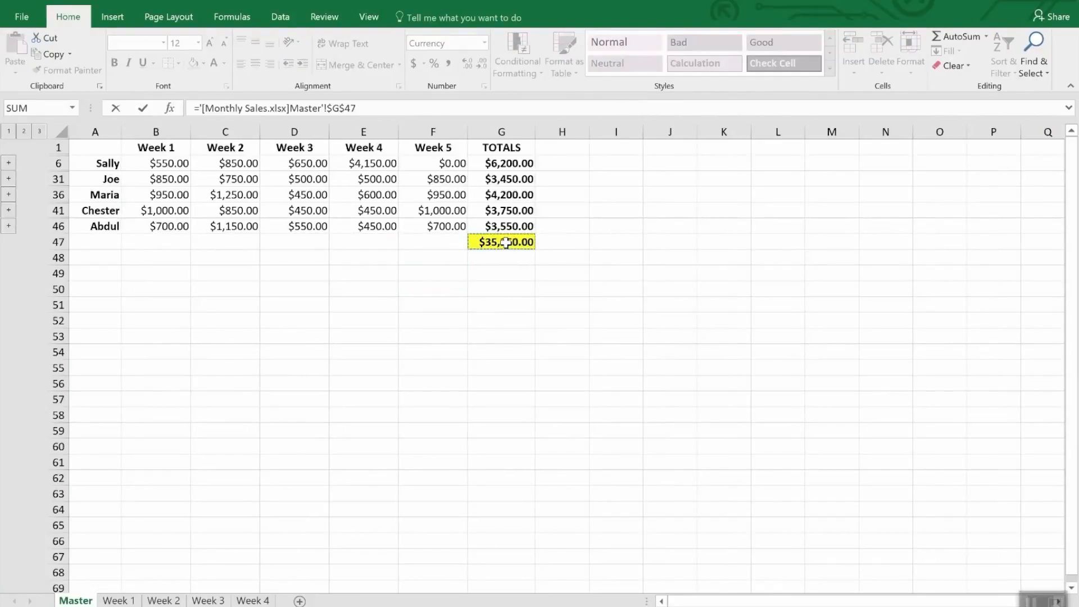
key("Return")
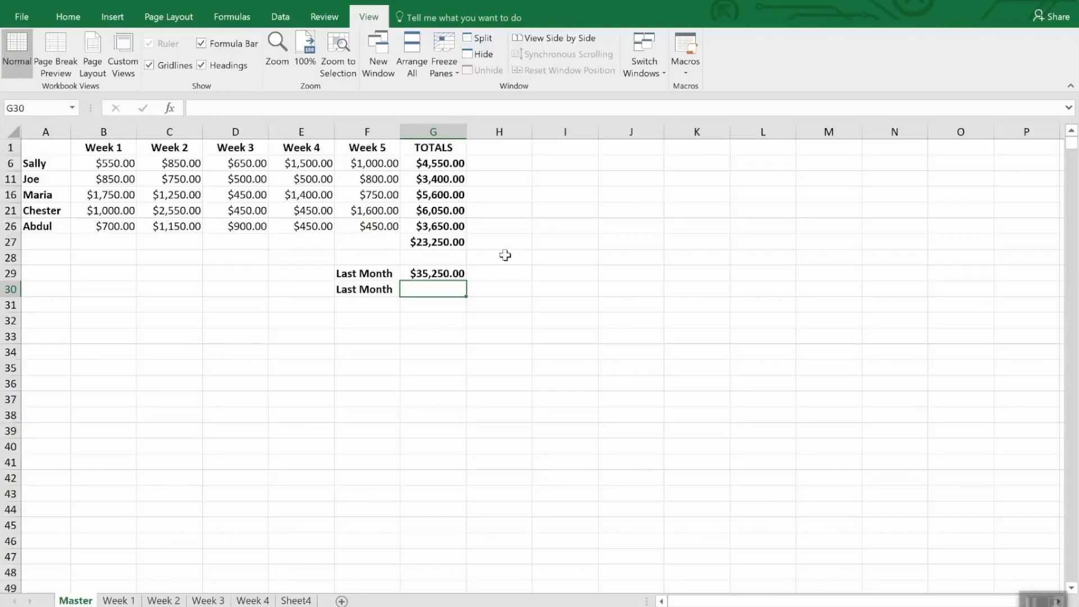
Copy the grand total in G47 of the Monthly Sales workbook and paste it as a link into G30 of Monthly Sales 2.
left_click(458, 273)
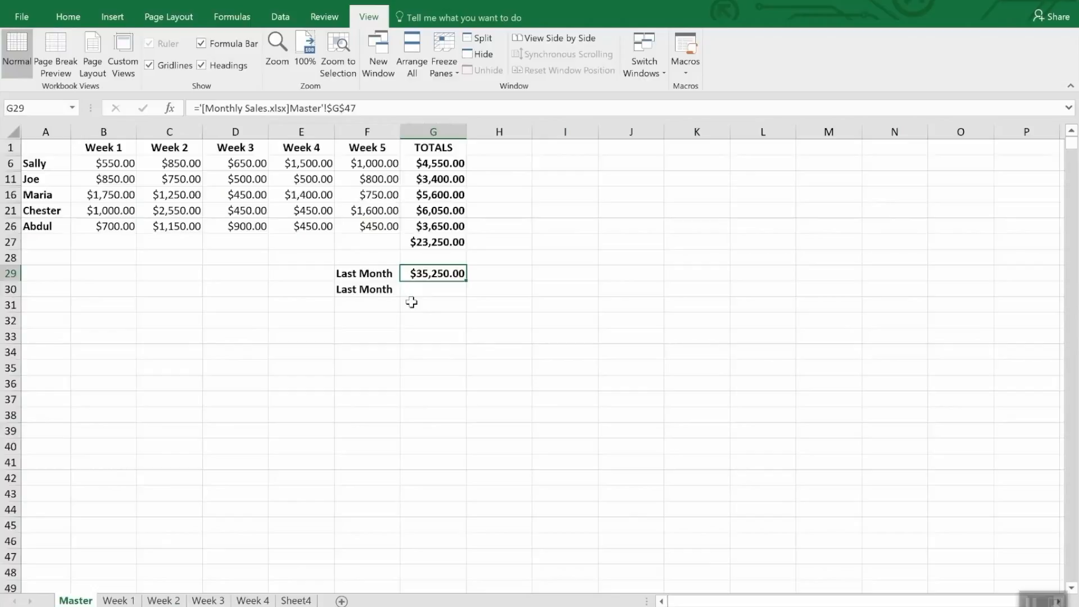
left_click(425, 291)
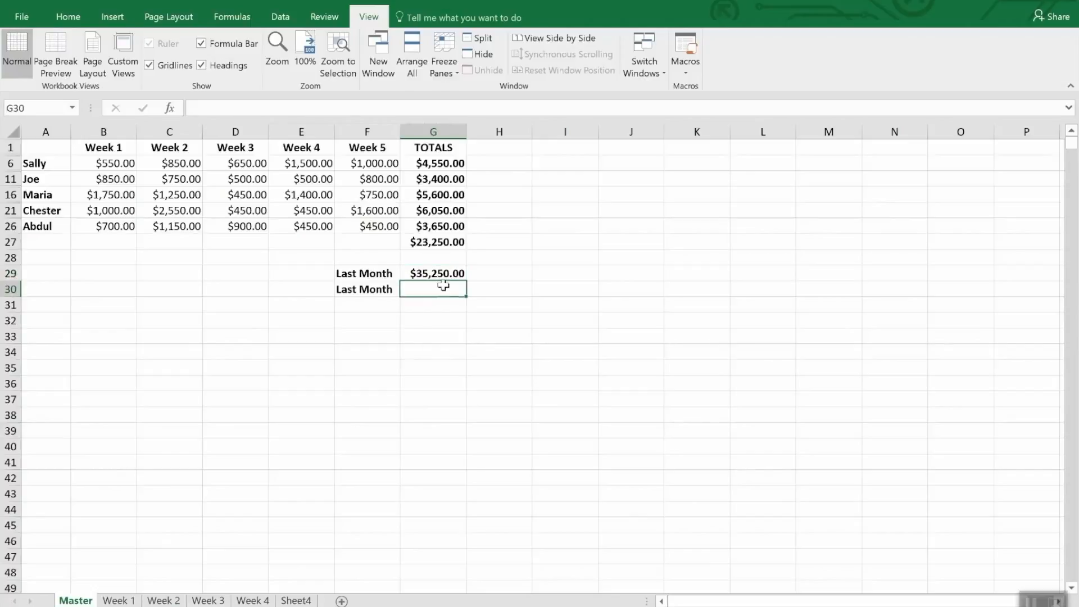
left_click(650, 55)
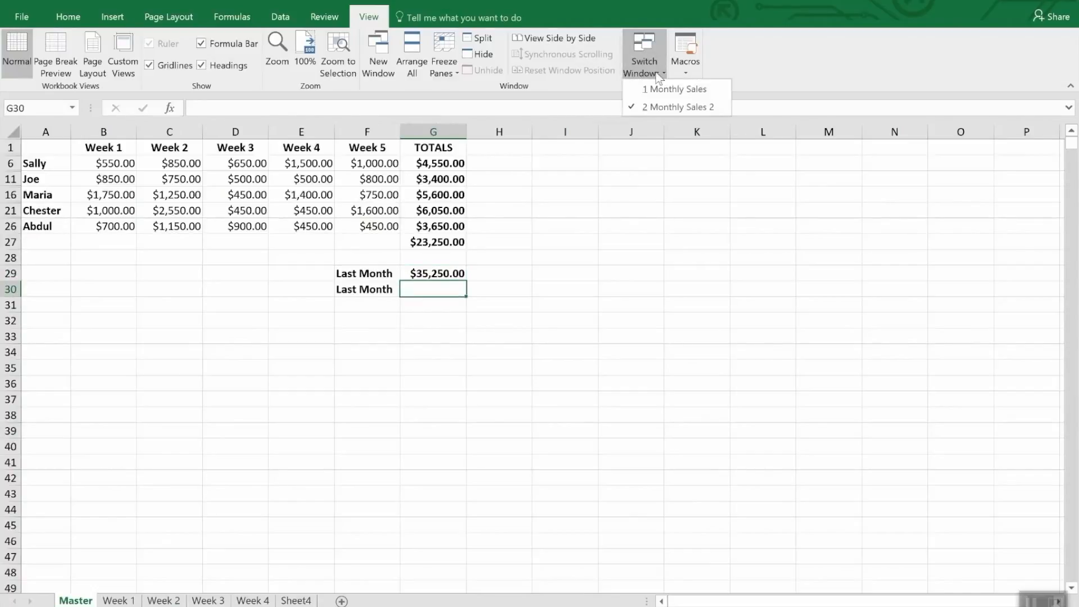
left_click(663, 91)
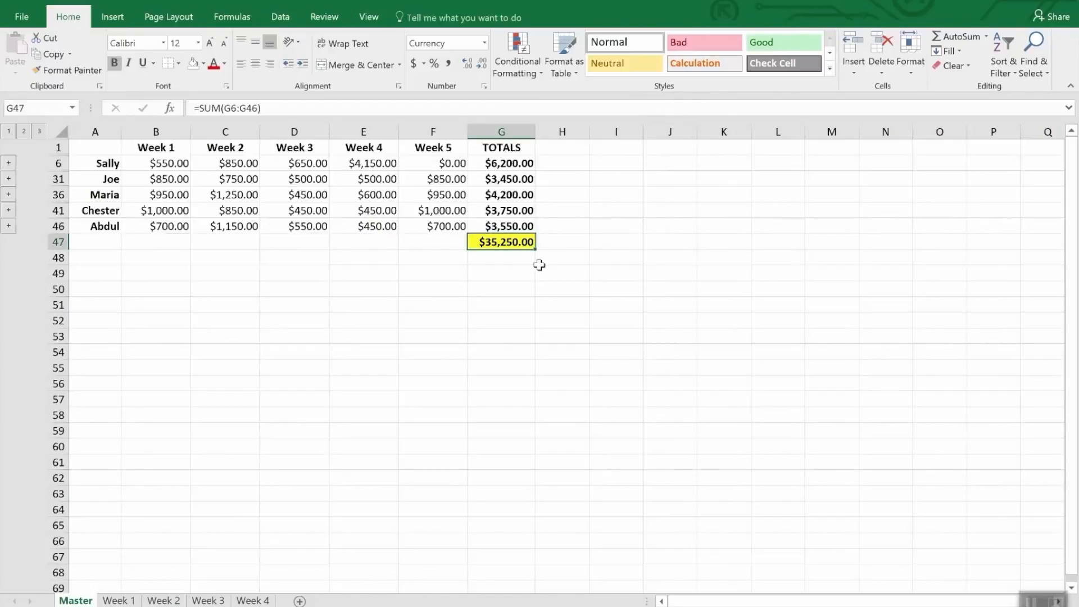
right_click(516, 245)
left_click(544, 272)
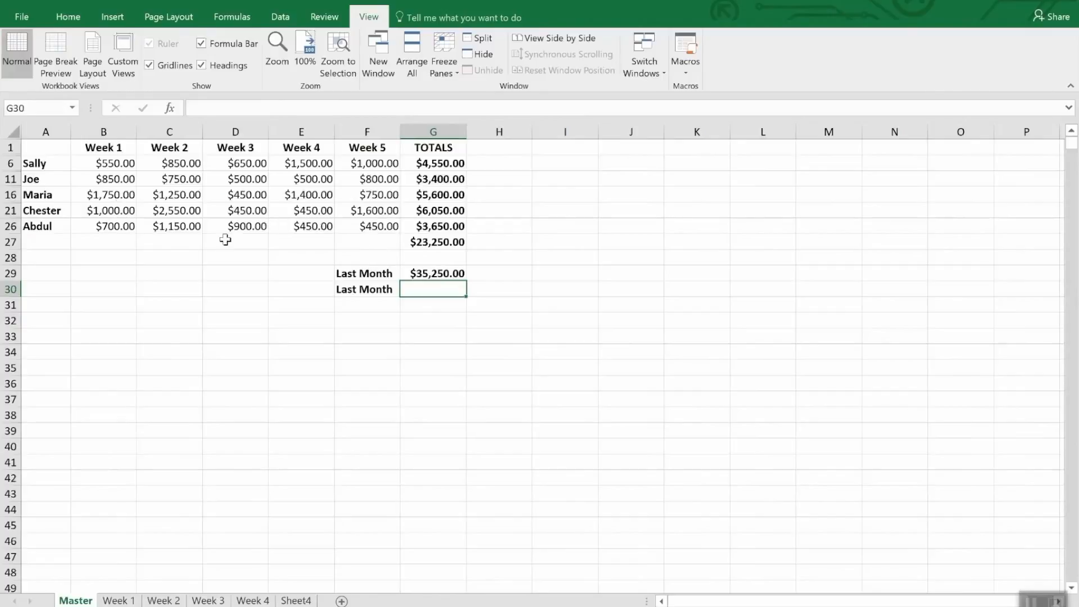
left_click(68, 17)
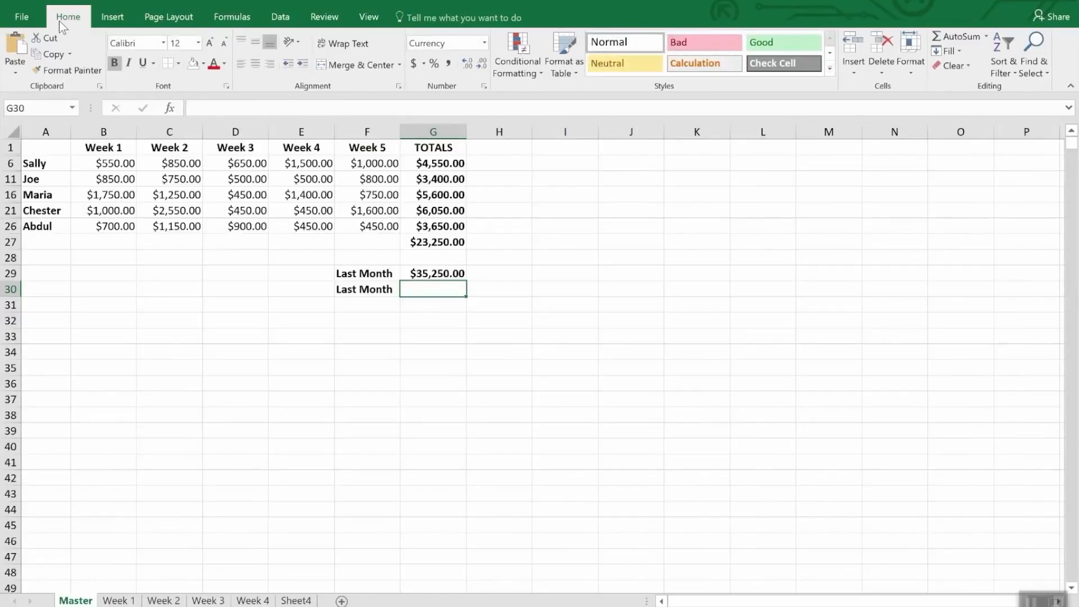
left_click(12, 70)
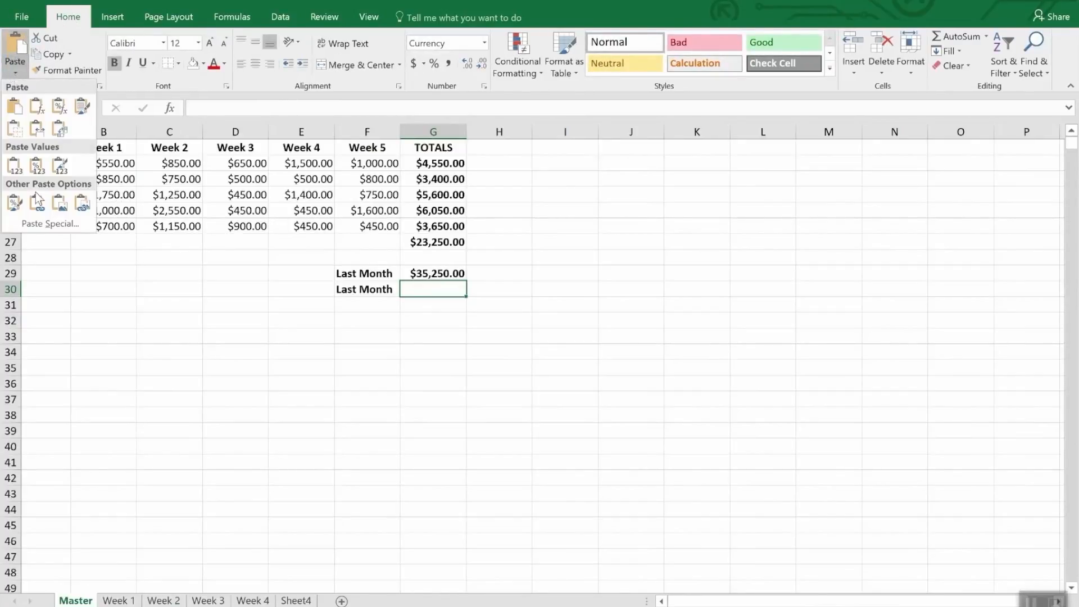
left_click(46, 221)
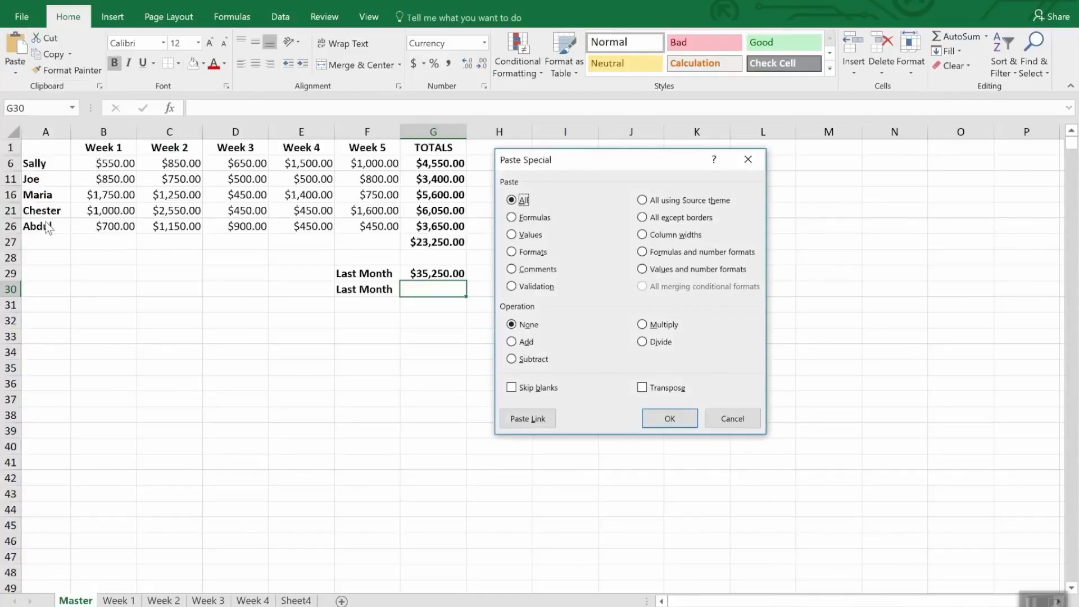
left_click(528, 418)
Compare the link formulas behind the two Last Month figures in G29 and G30.
left_click(518, 222)
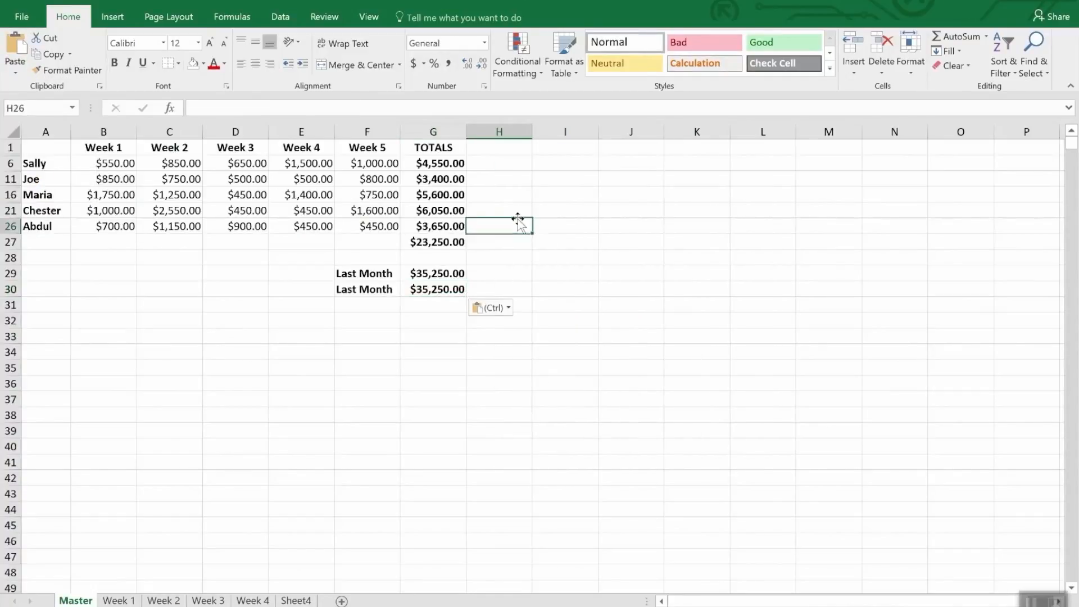
left_click(440, 303)
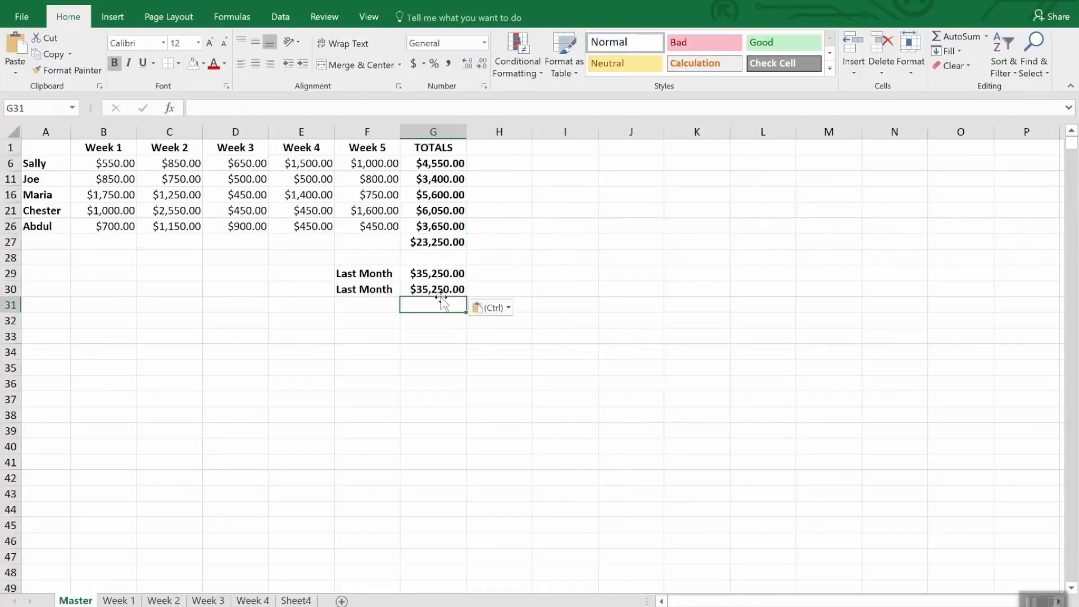
left_click(440, 289)
left_click(444, 275)
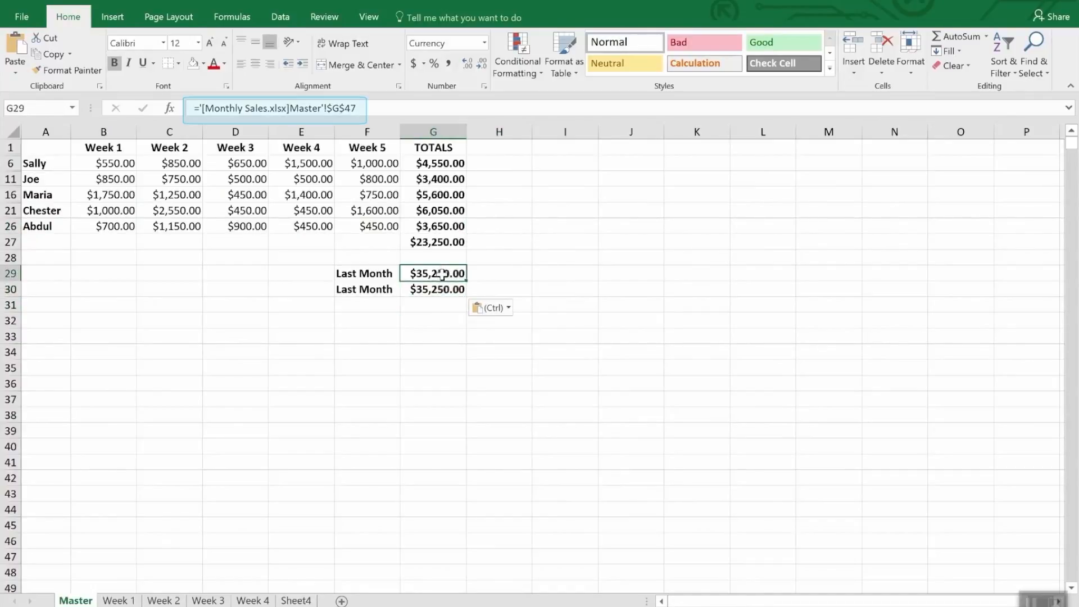
left_click(439, 291)
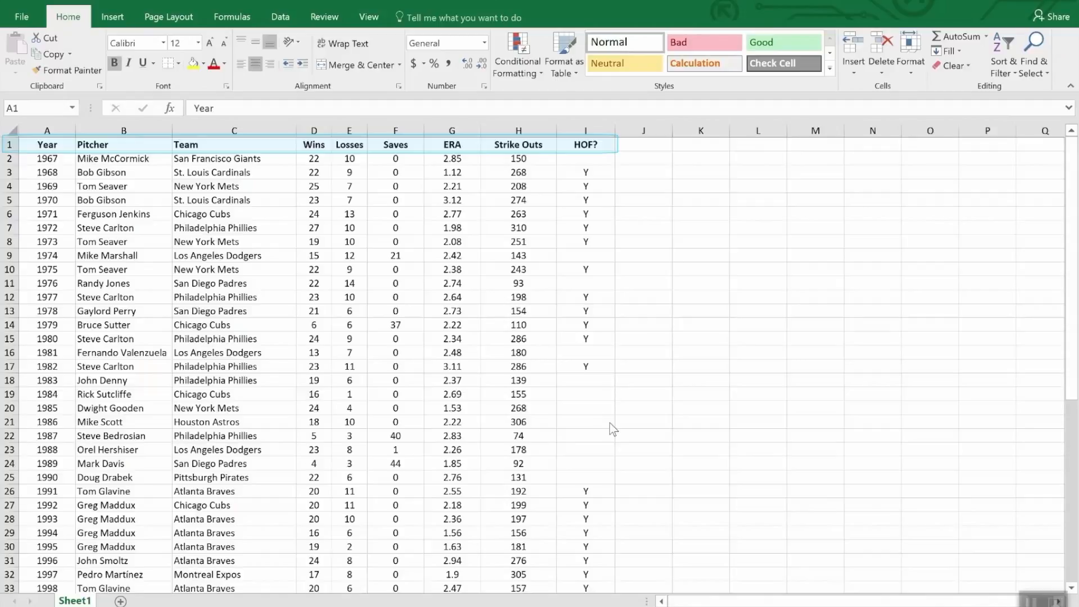
Sort the pitcher list by Wins from largest to smallest and look through the reordered rows.
scroll(724, 441, "down", 12)
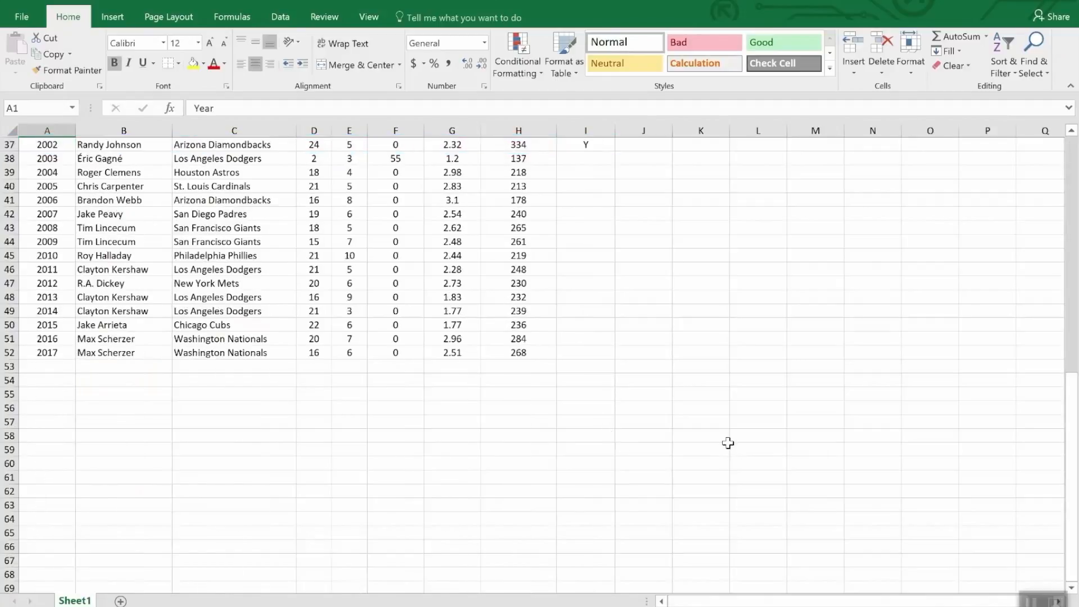
scroll(726, 442, "up", 12)
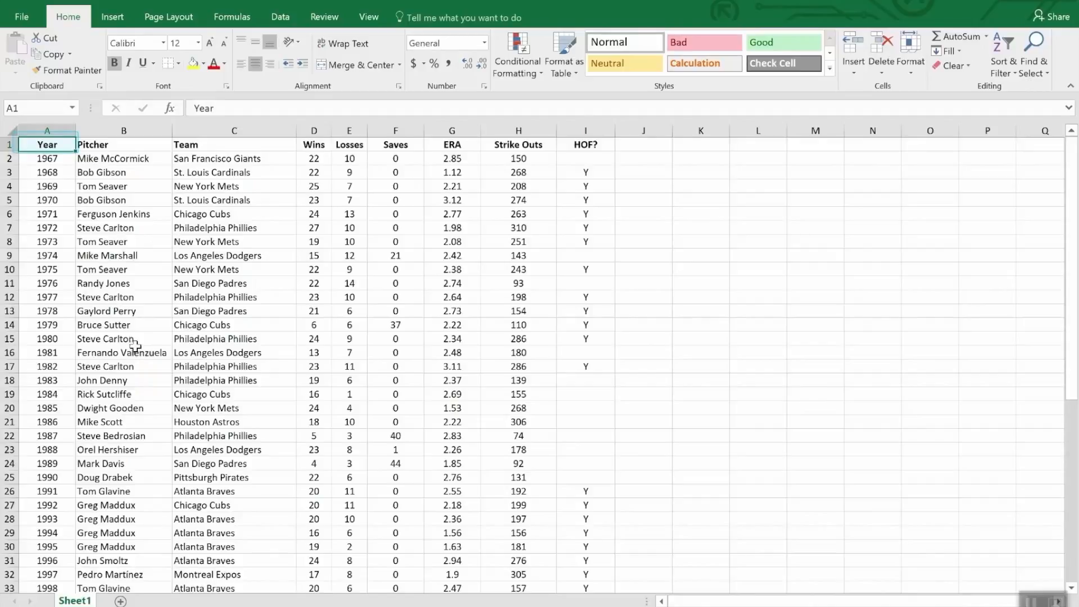
scroll(137, 354, "down", 12)
scroll(138, 388, "up", 12)
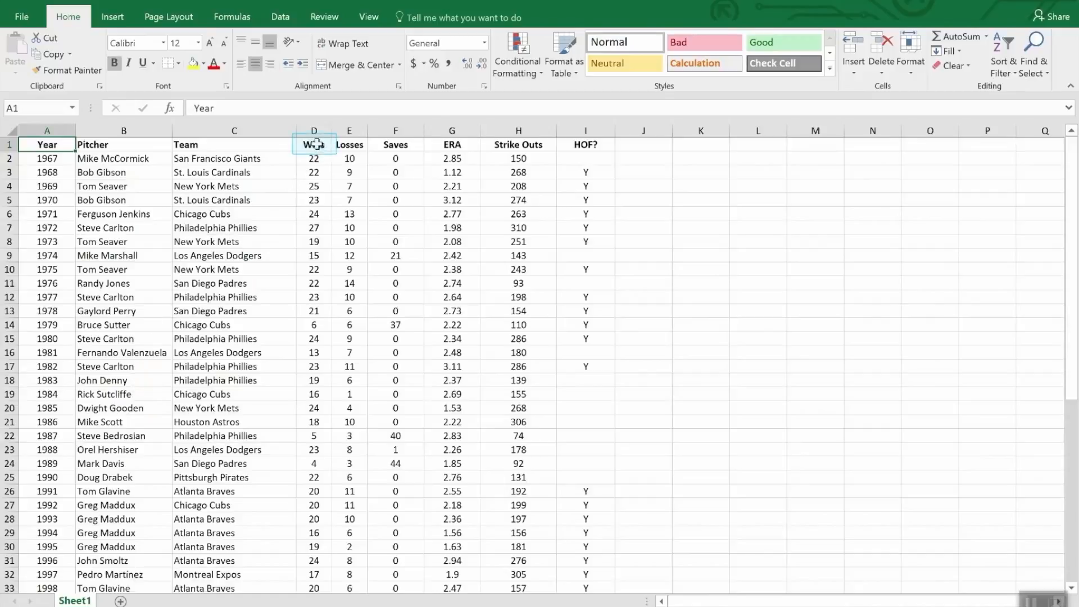
left_click(316, 146)
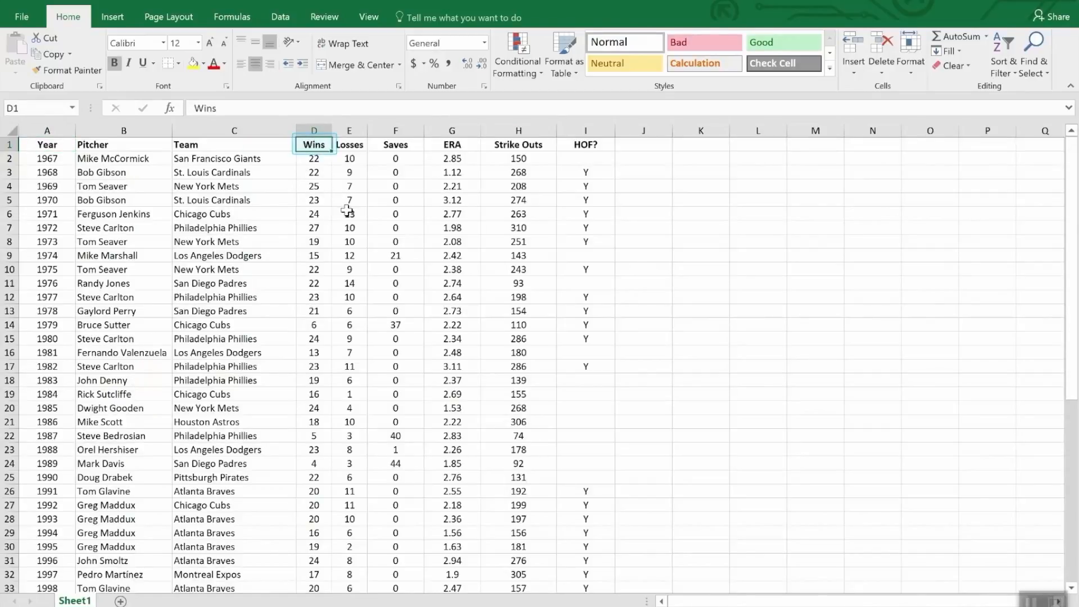
left_click(1006, 43)
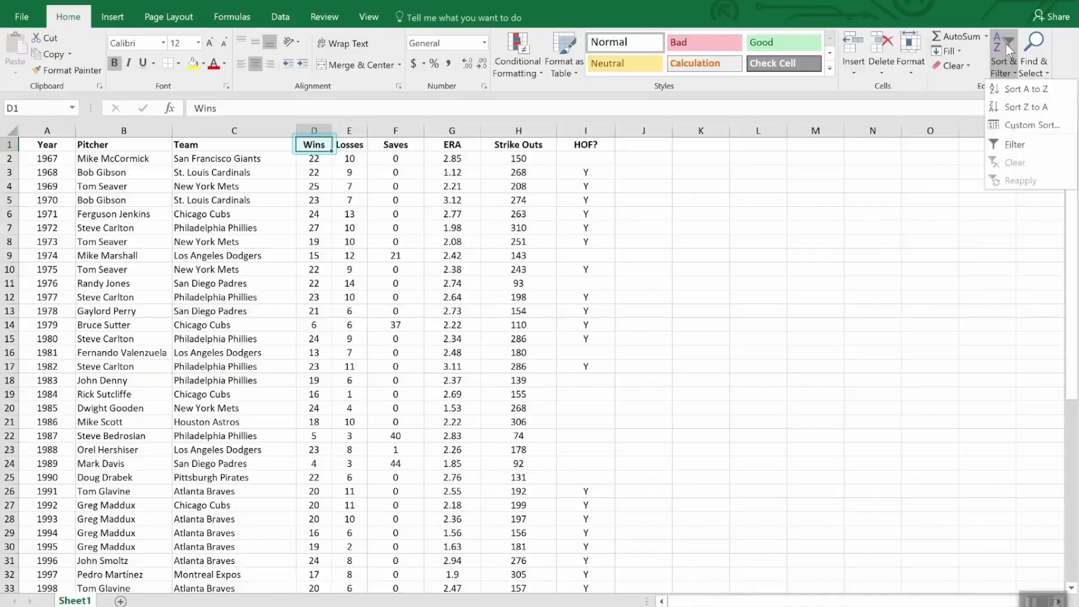
left_click(1016, 108)
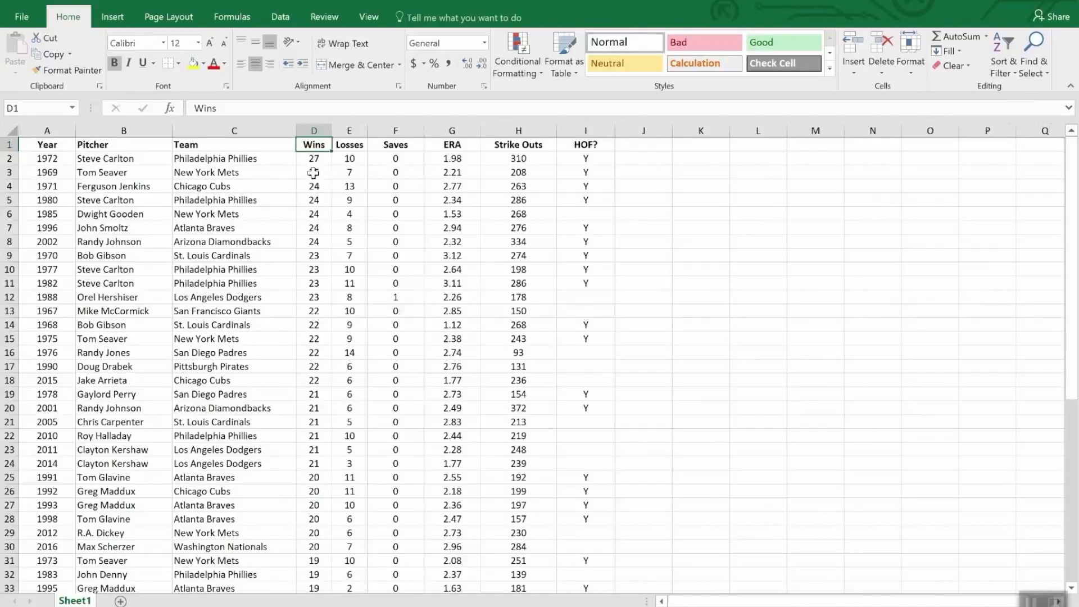
scroll(314, 174, "down", 8)
scroll(314, 179, "up", 8)
Apply a custom sort with ERA, smallest to largest, as a second level under Wins.
left_click(1004, 46)
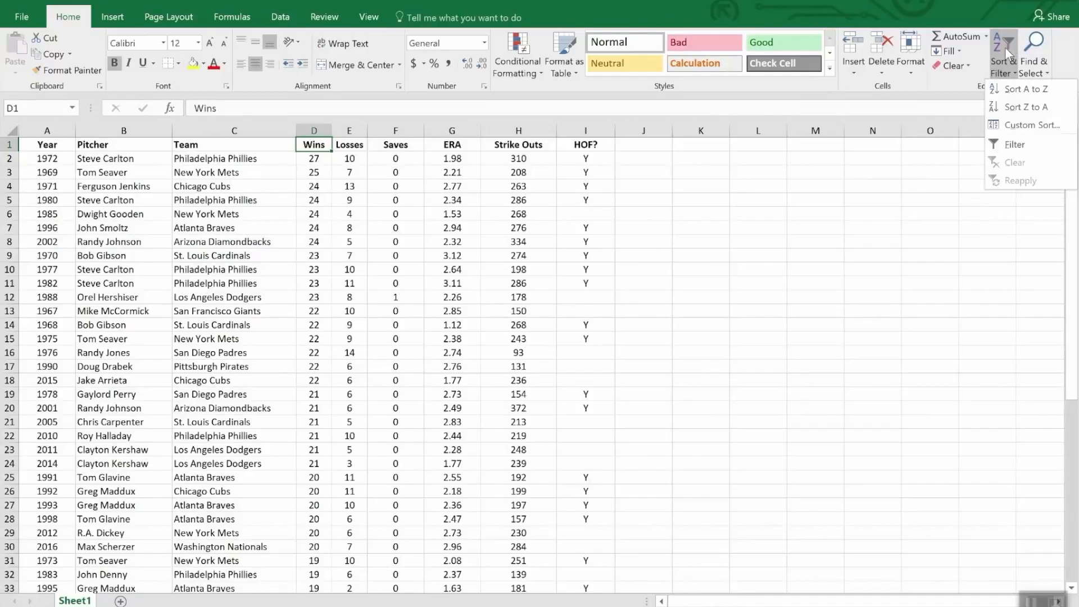
left_click(1030, 125)
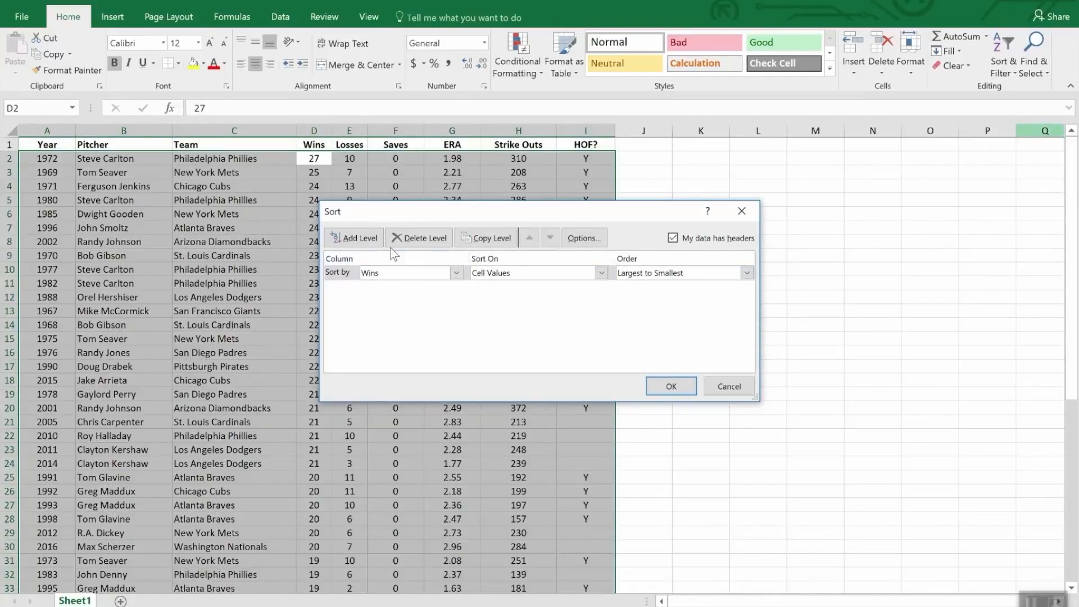
left_click(354, 238)
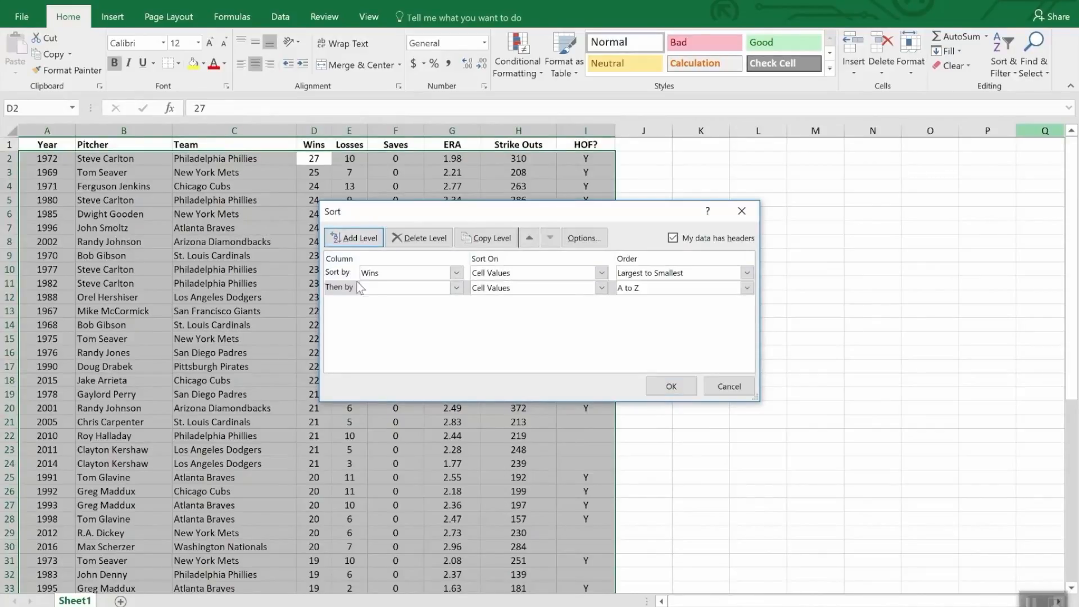
left_click(456, 287)
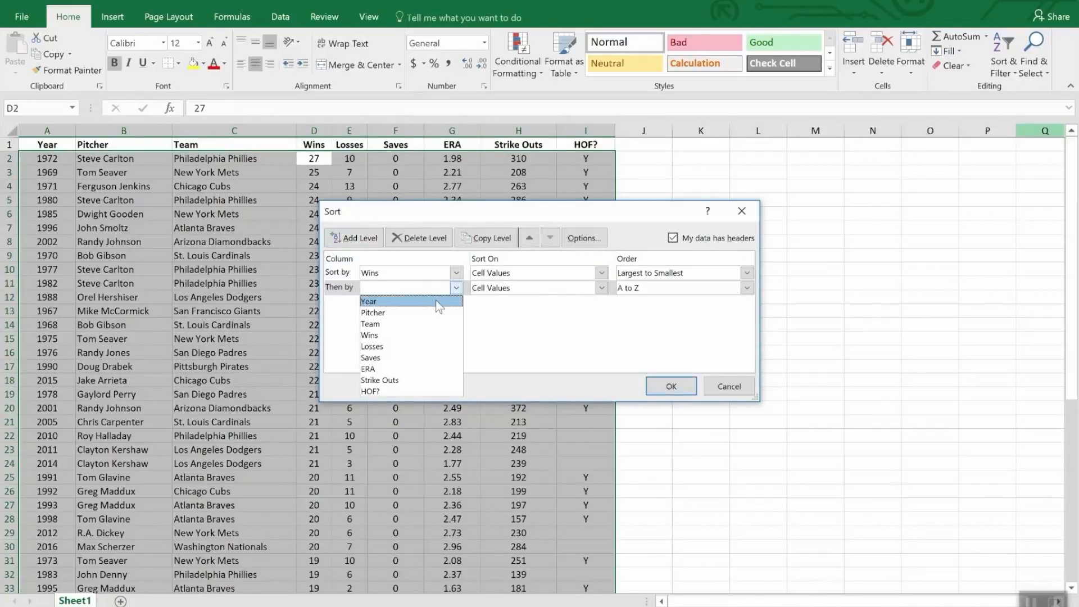
left_click(426, 370)
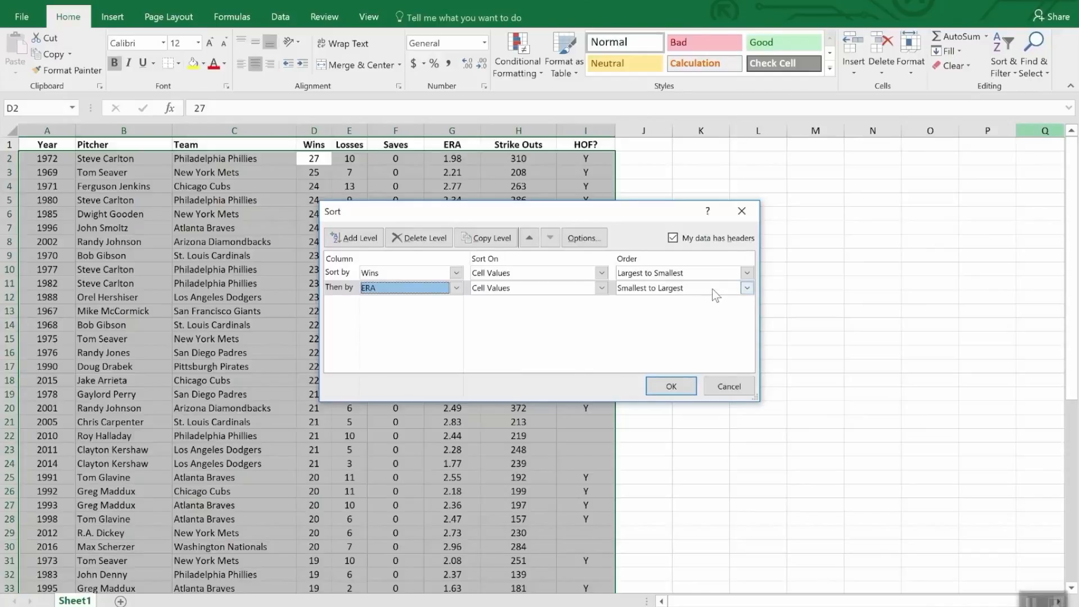
left_click(672, 388)
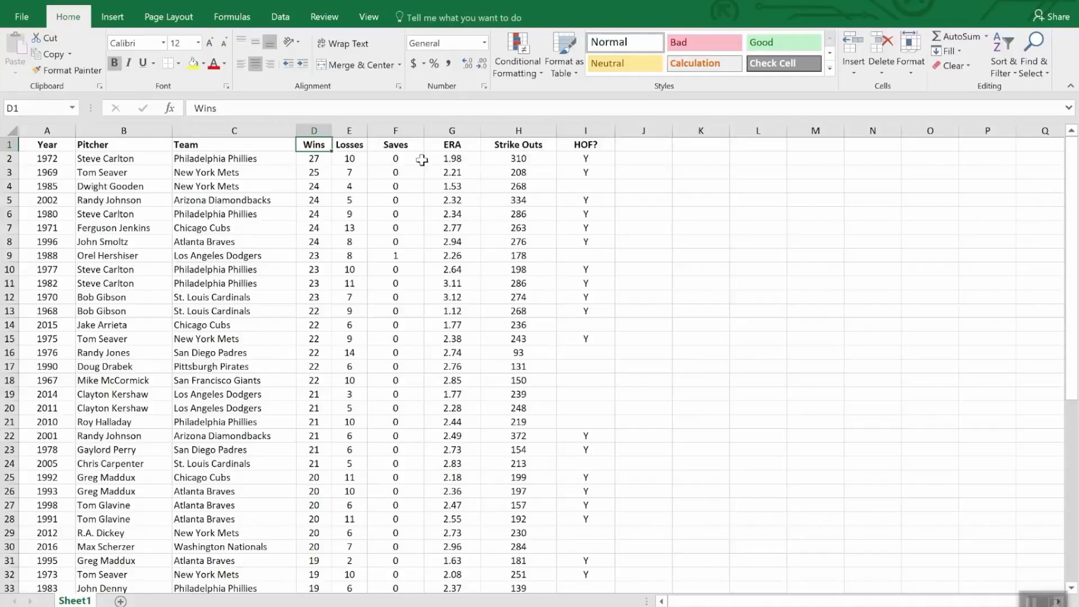
Turn on filtering for the pitcher list's header row and show only the rows marked Y under HOF?
left_click(404, 147)
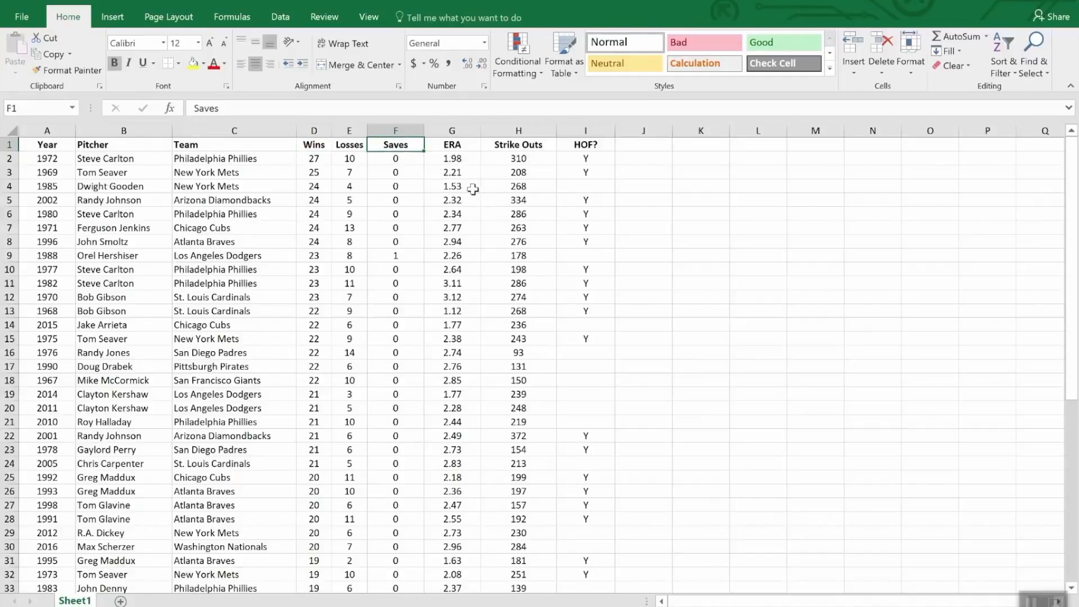
left_click(1000, 47)
left_click(1015, 147)
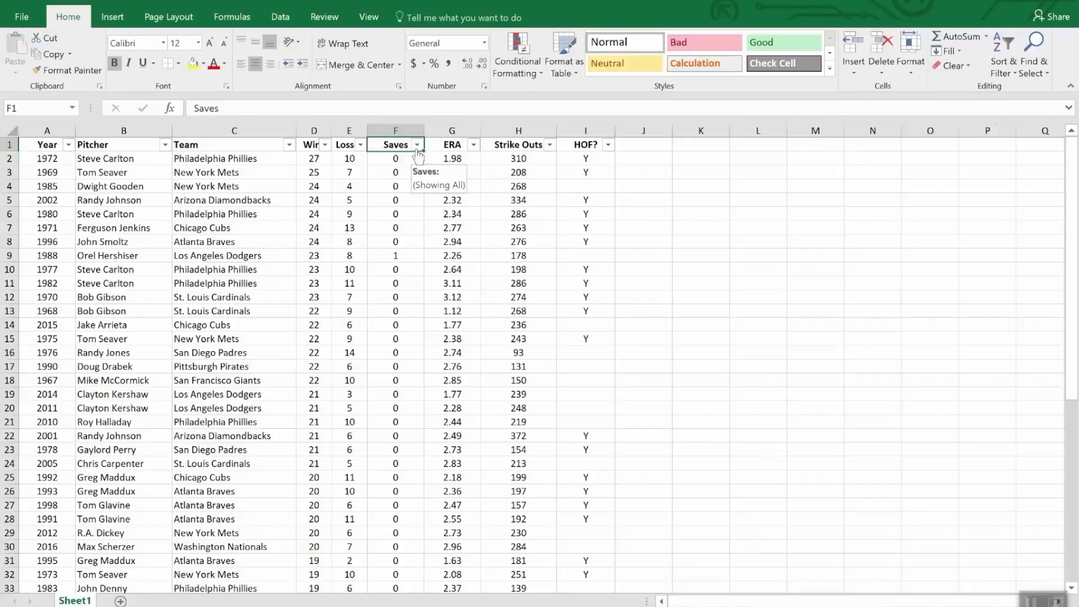
left_click(607, 145)
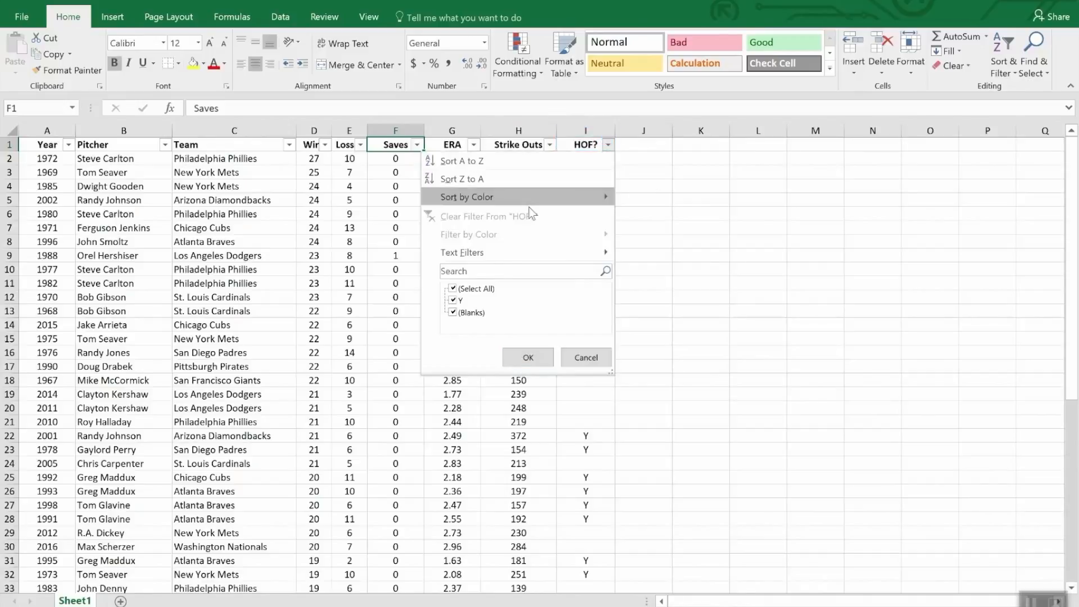
left_click(454, 289)
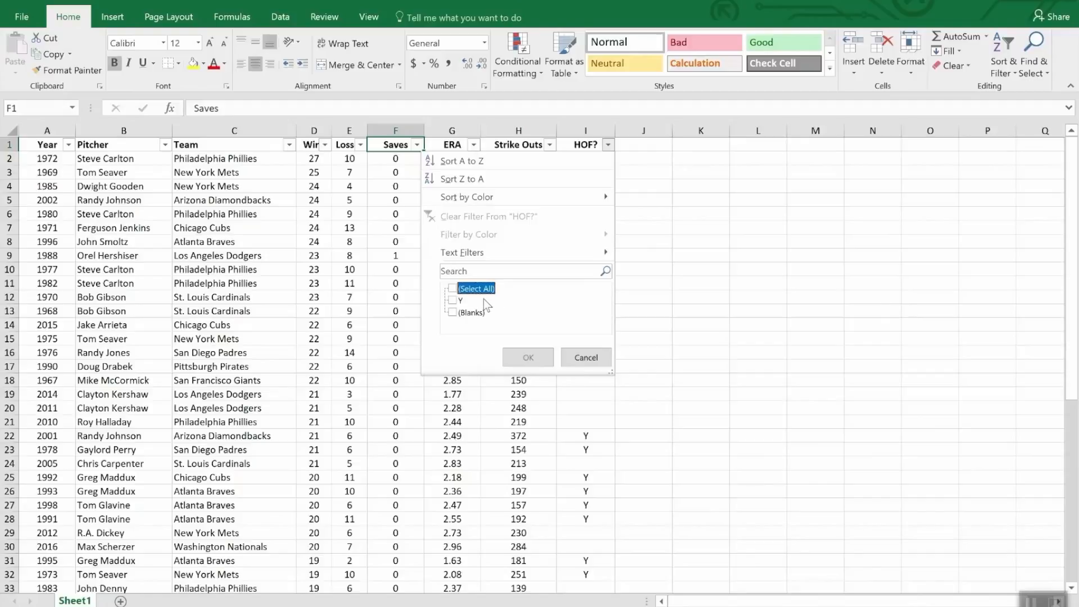
left_click(457, 302)
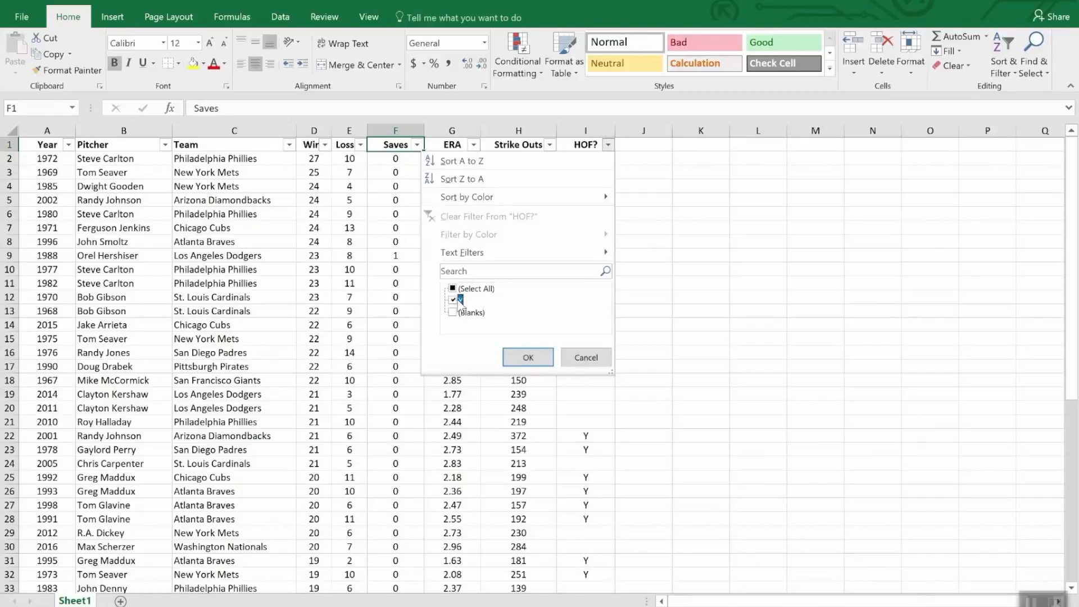
left_click(529, 358)
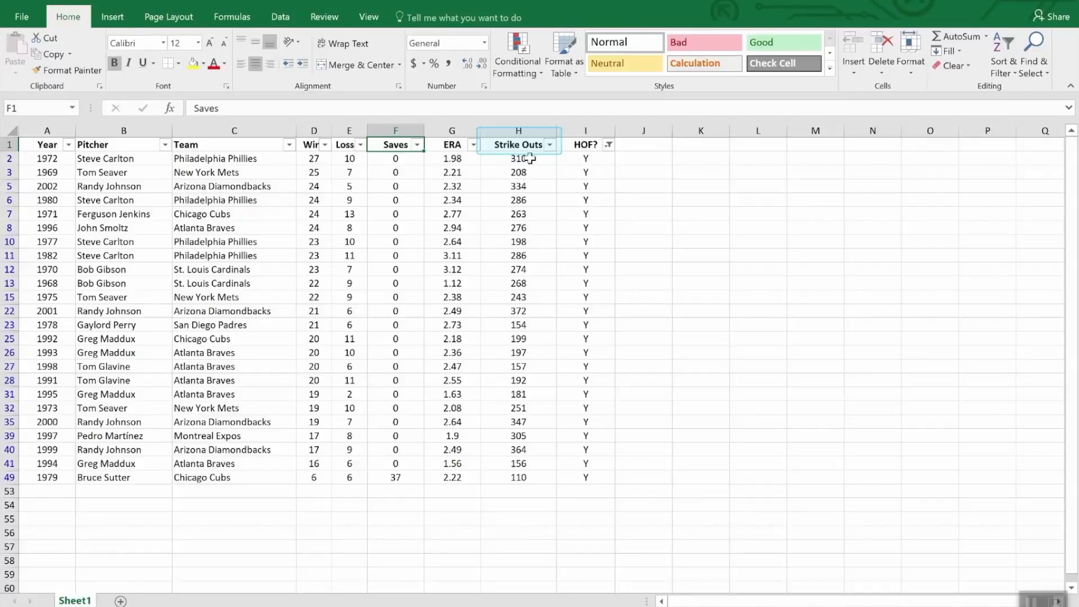
Sort the filtered list by Strike Outs from largest to smallest and keep only rows with Wins less than 20.
left_click(550, 145)
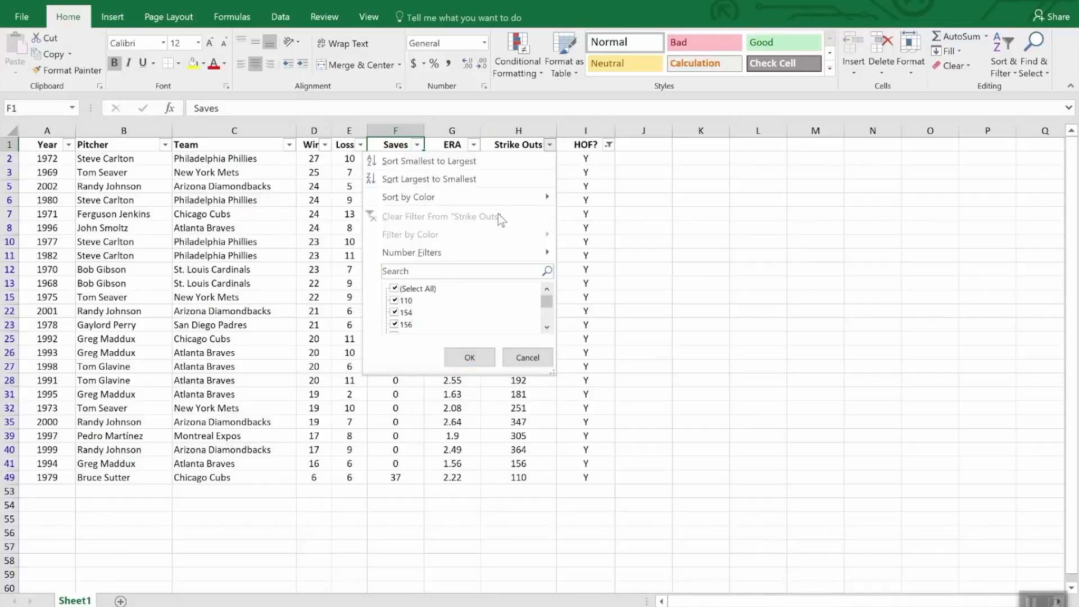
left_click(485, 179)
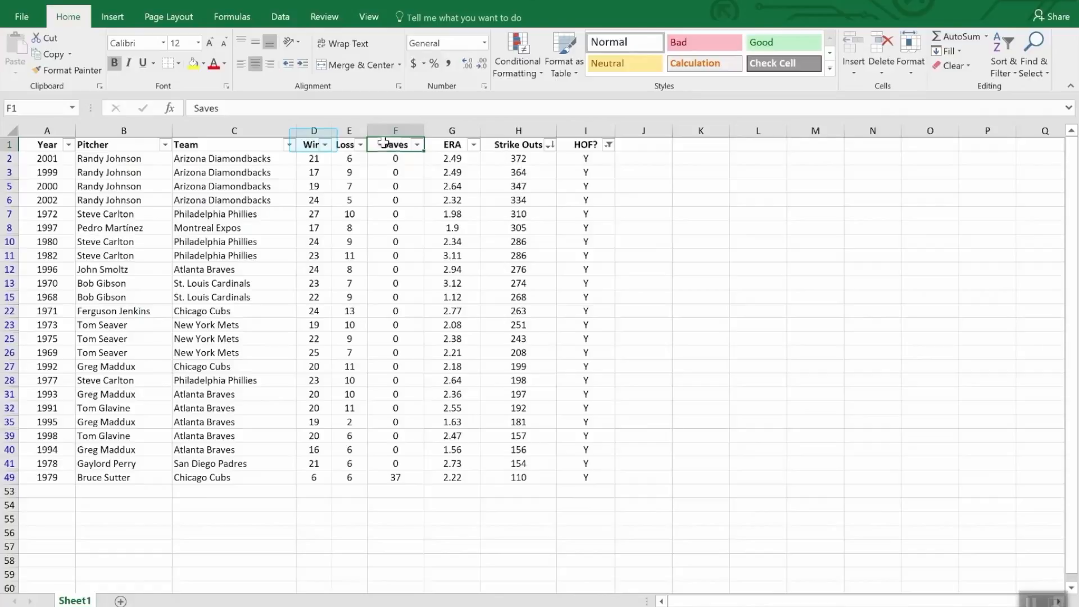
left_click(325, 145)
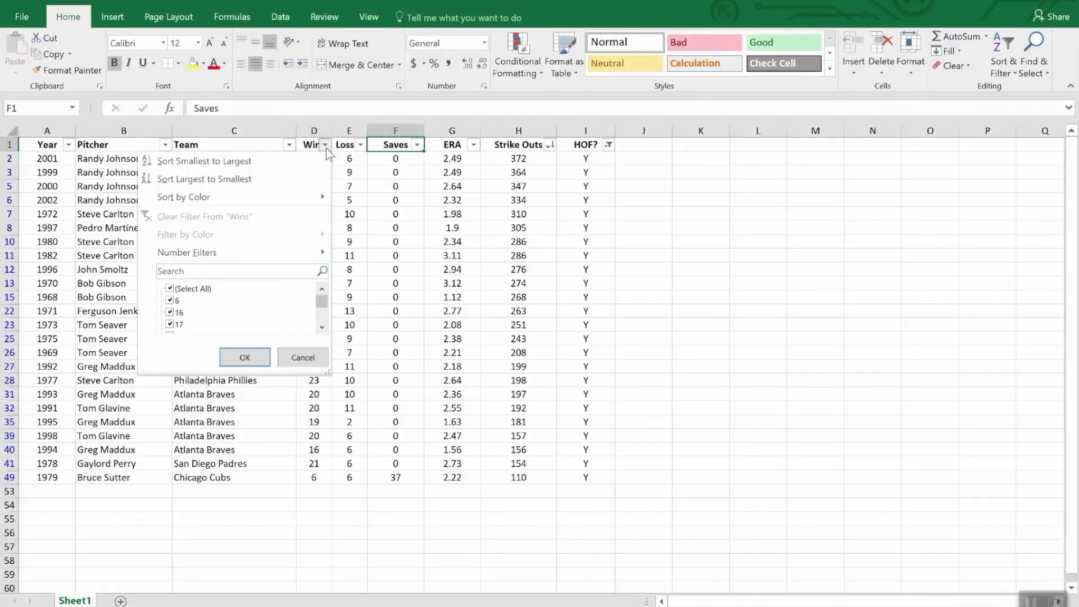
mouse_move(289, 252)
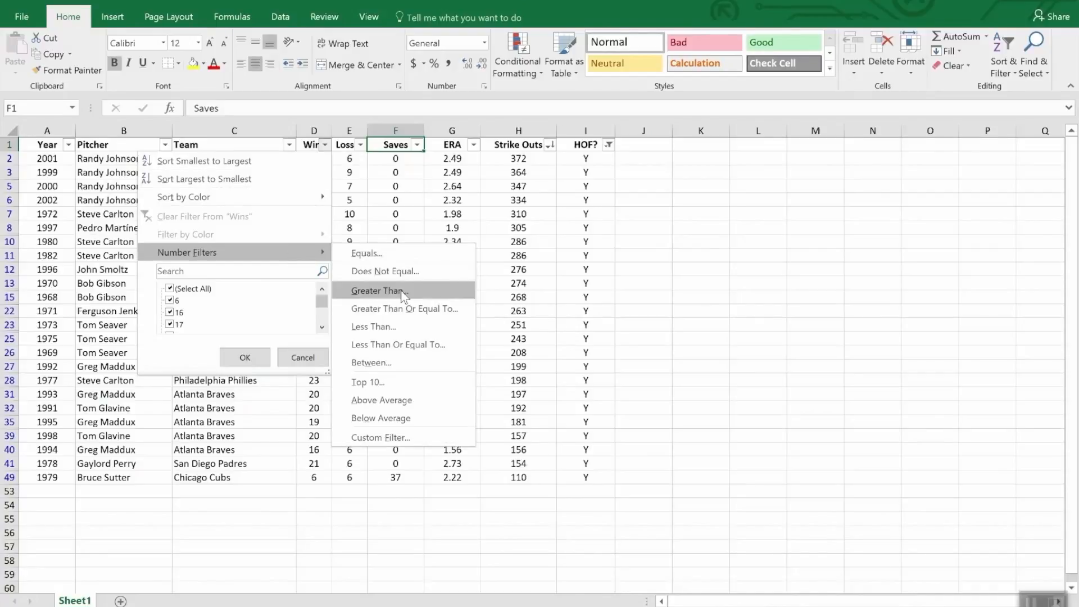
left_click(401, 328)
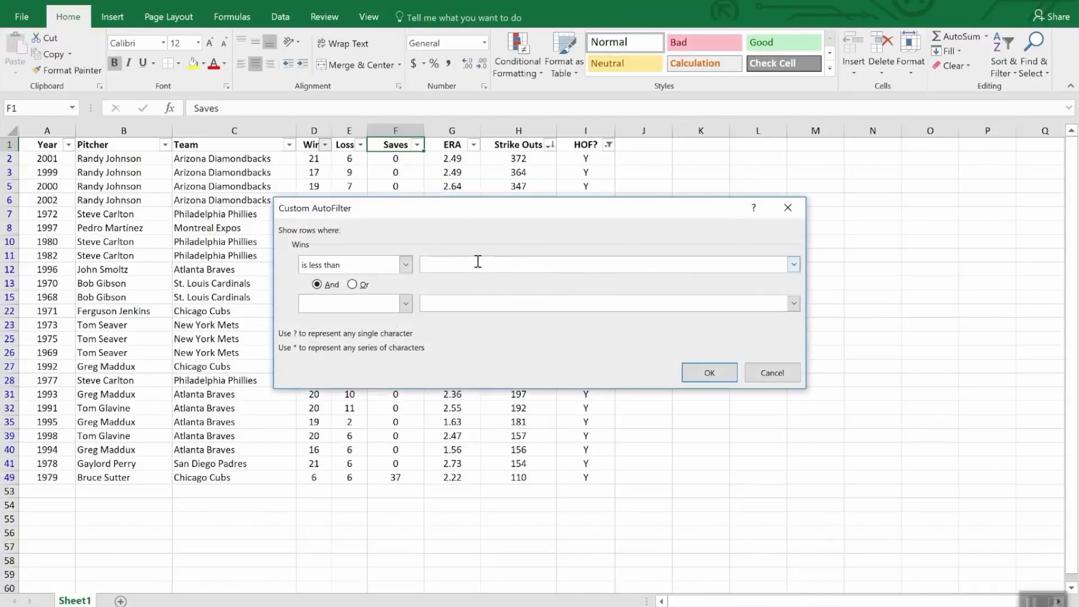
type("20")
left_click(716, 374)
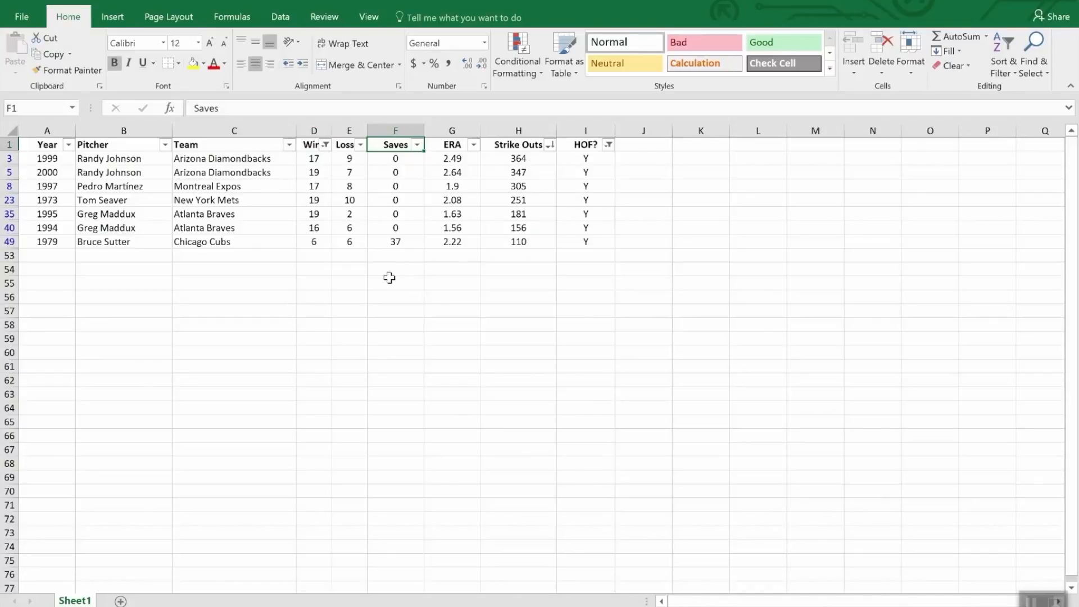
Add an AutoSum subtotal of the filtered Strike Outs values, covering H2:H52, in cell H53.
left_click(513, 256)
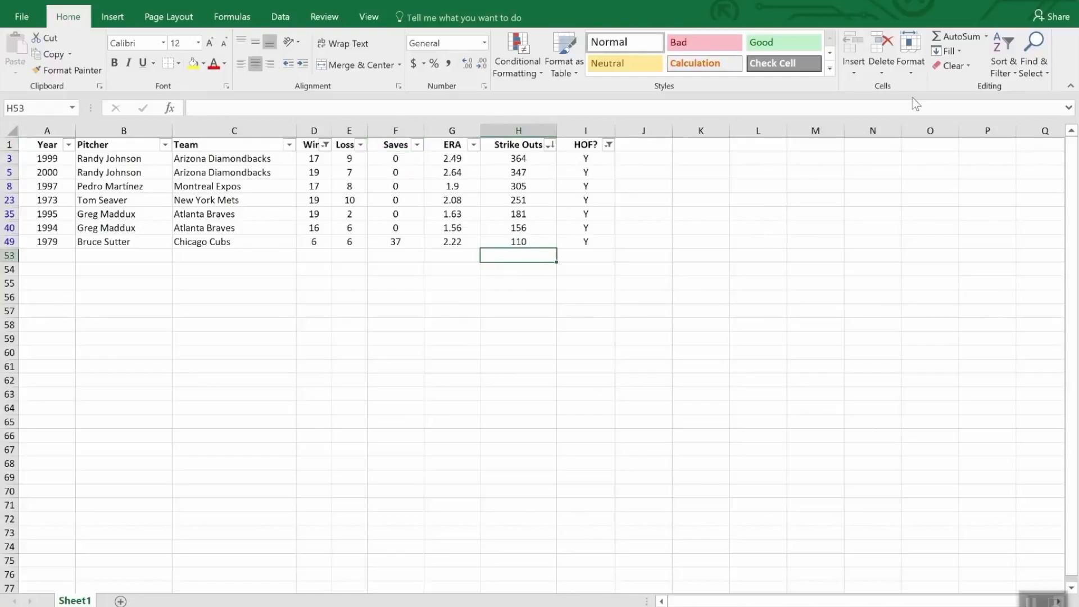
left_click(959, 39)
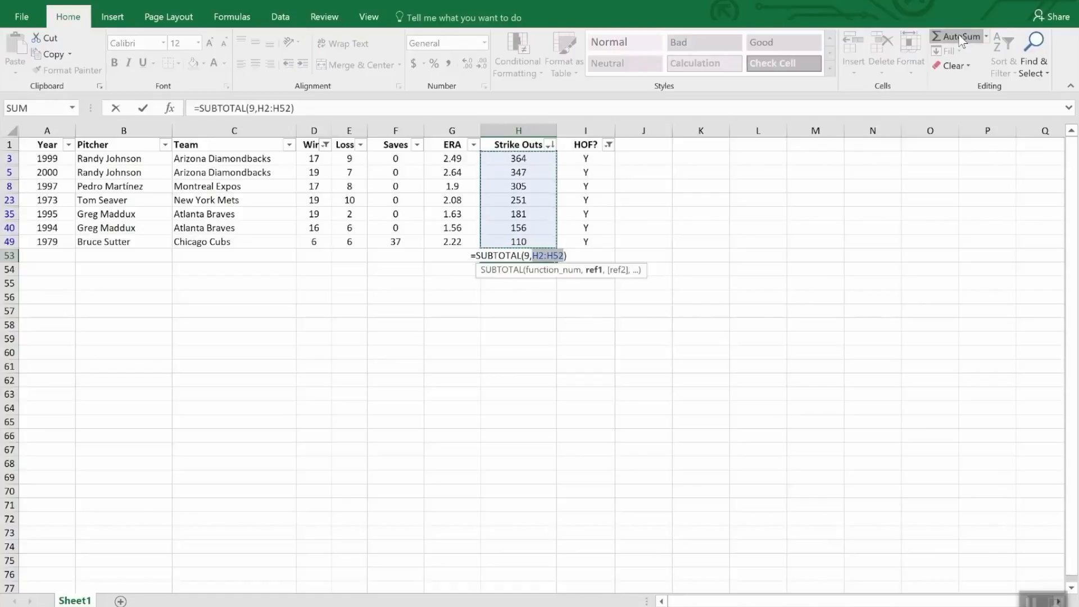
key("Return")
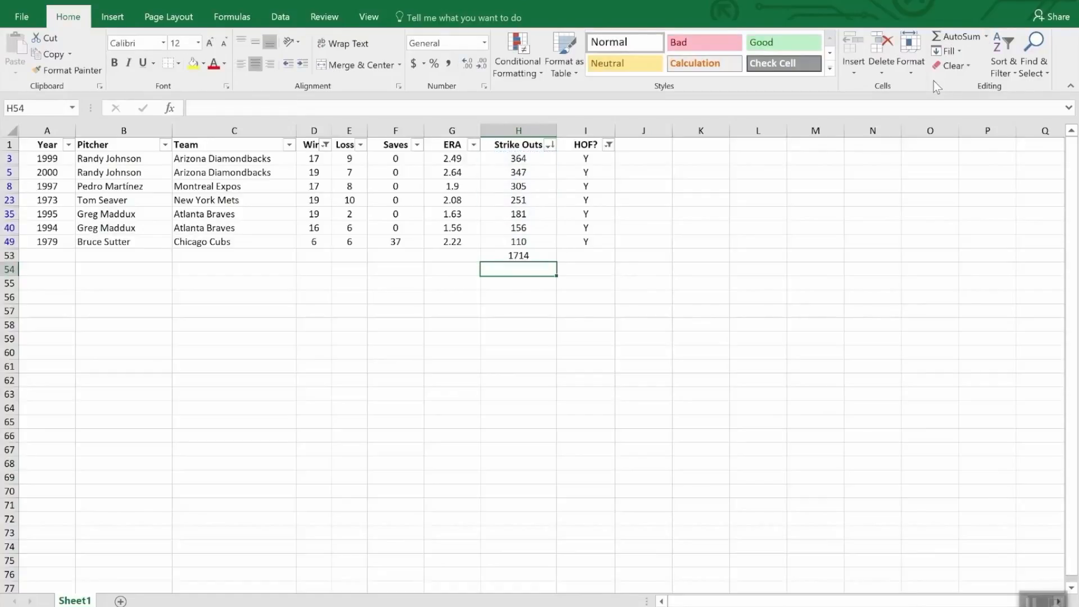
Clear the filters from the HOF? and Wins columns, and inspect the Strike Outs subtotal formula in H53.
left_click(609, 144)
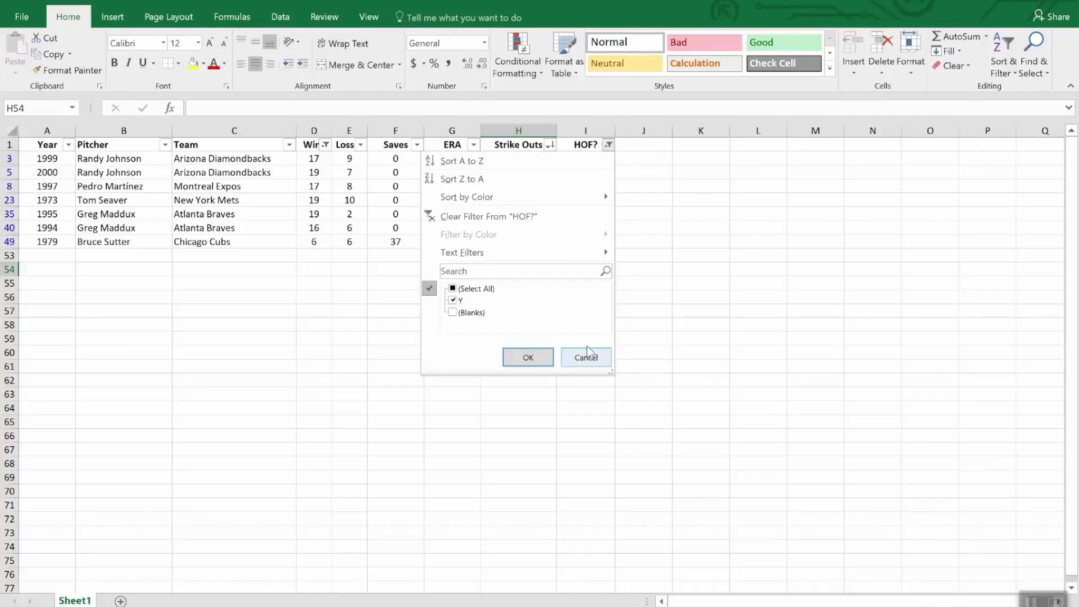
left_click(515, 216)
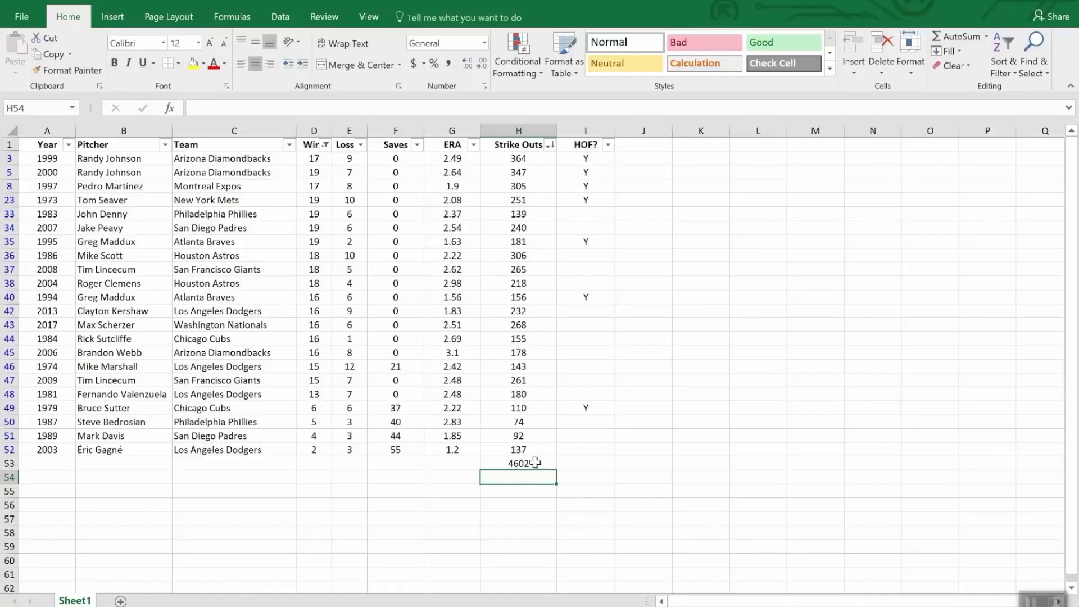
left_click(326, 145)
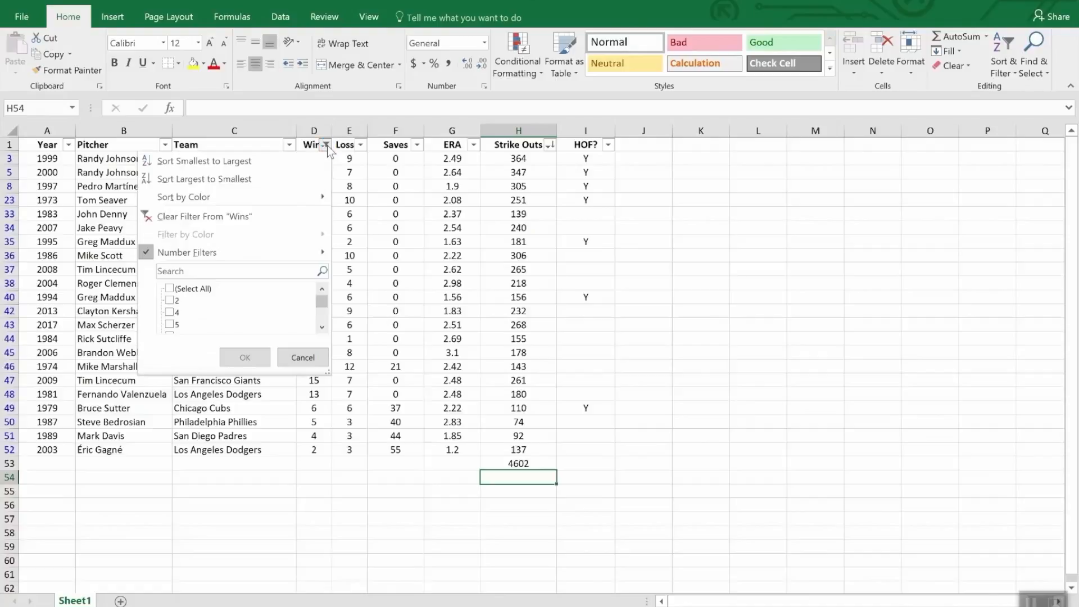
left_click(230, 218)
scroll(554, 405, "down", 3)
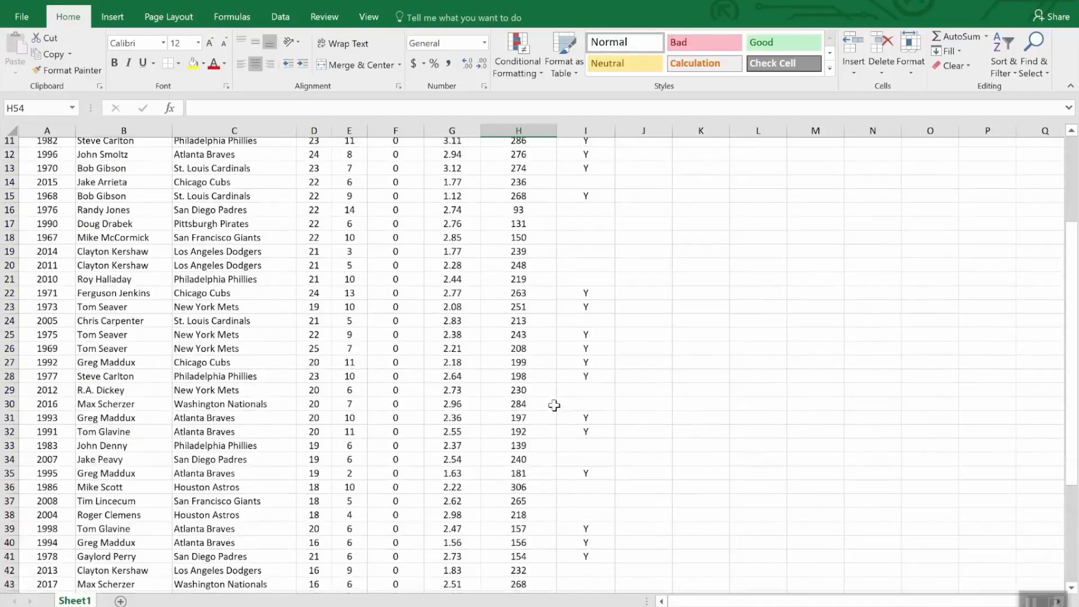
scroll(554, 405, "down", 9)
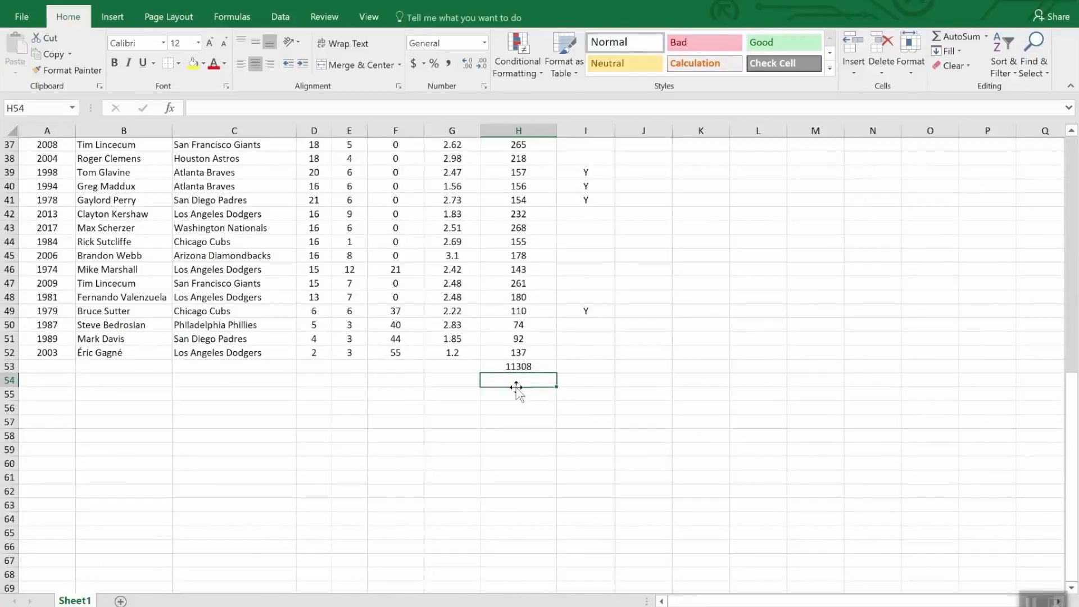
left_click(544, 366)
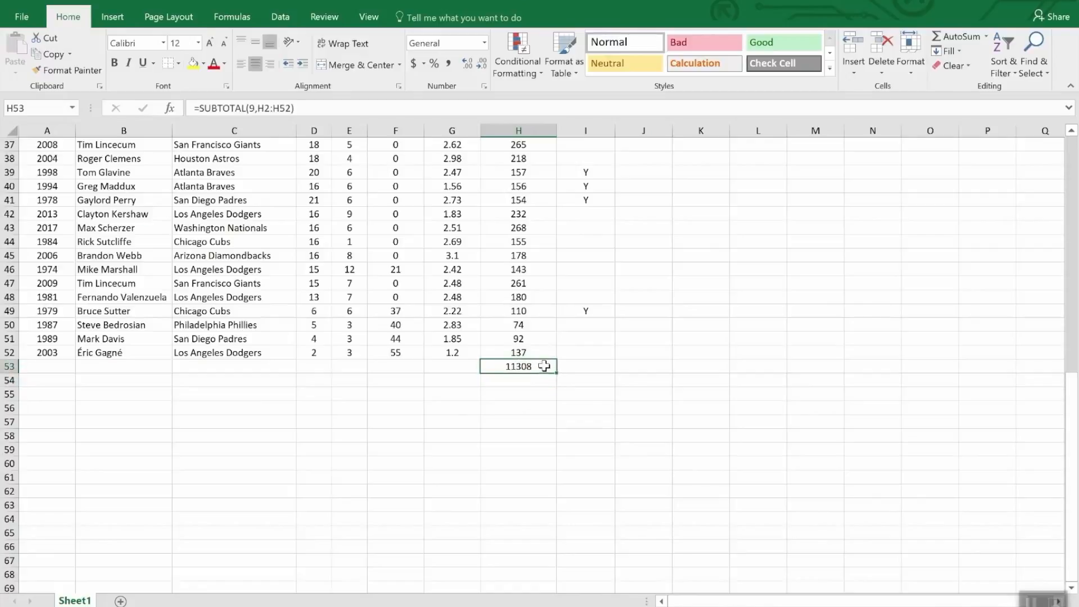
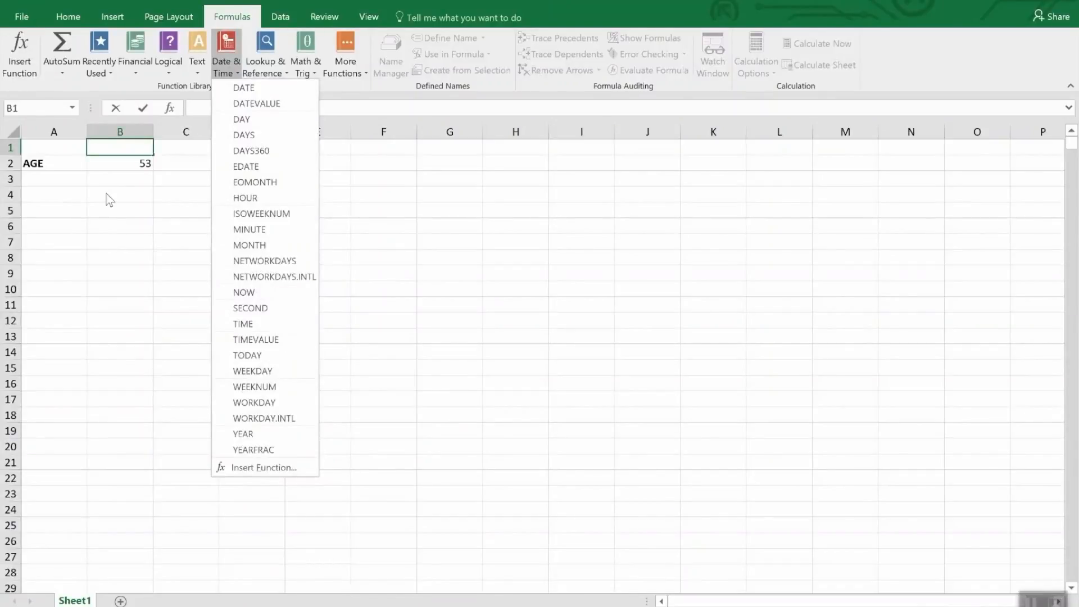
Inspect the AGE formula in B2 and browse the Date and Time number formats available for the cell.
left_click(110, 160)
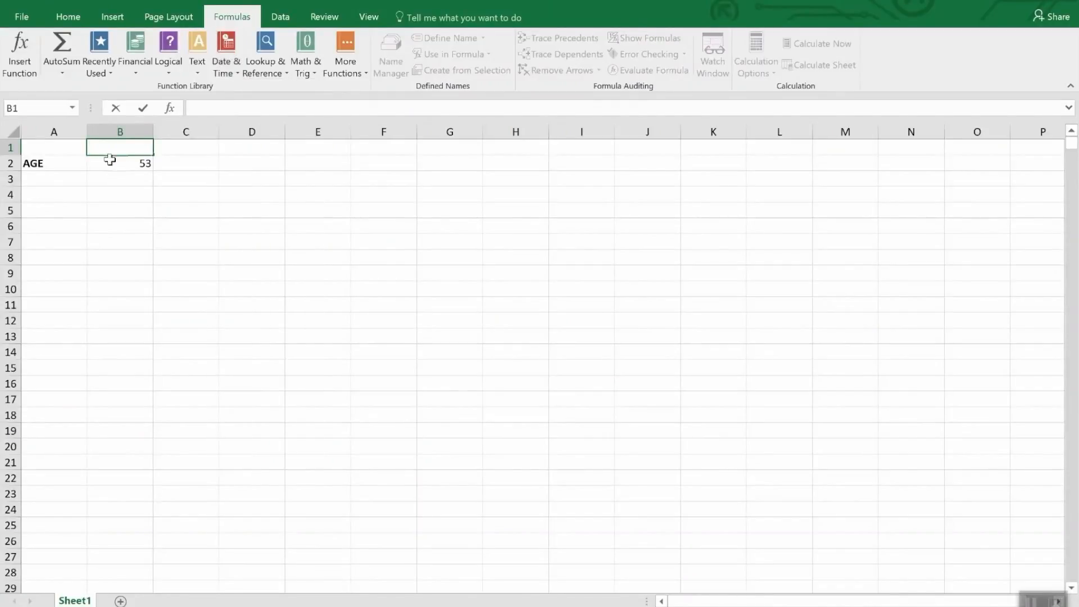
left_click(110, 163)
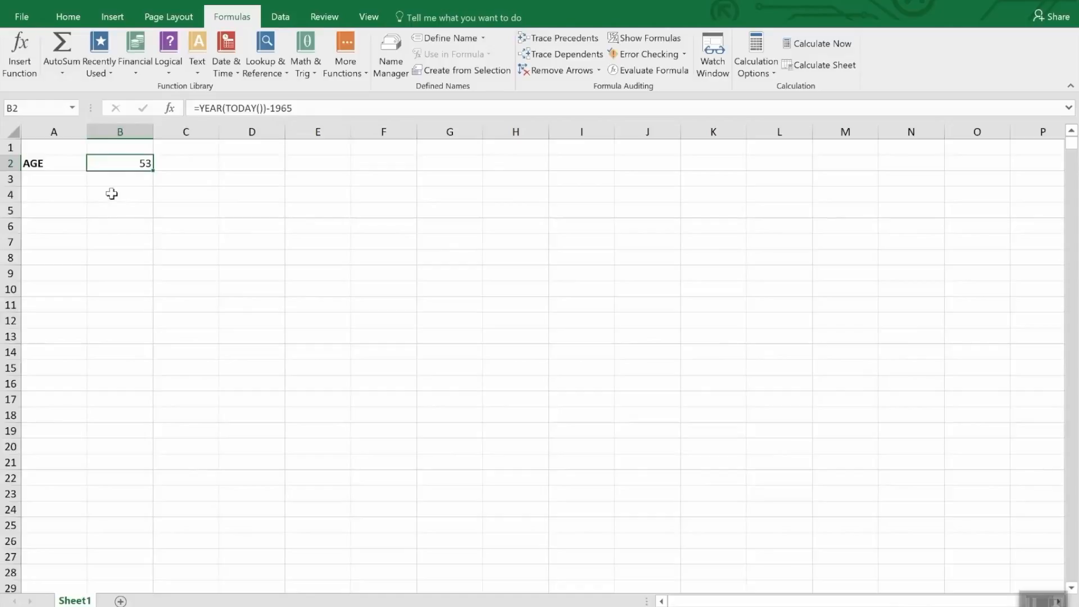
left_click(67, 19)
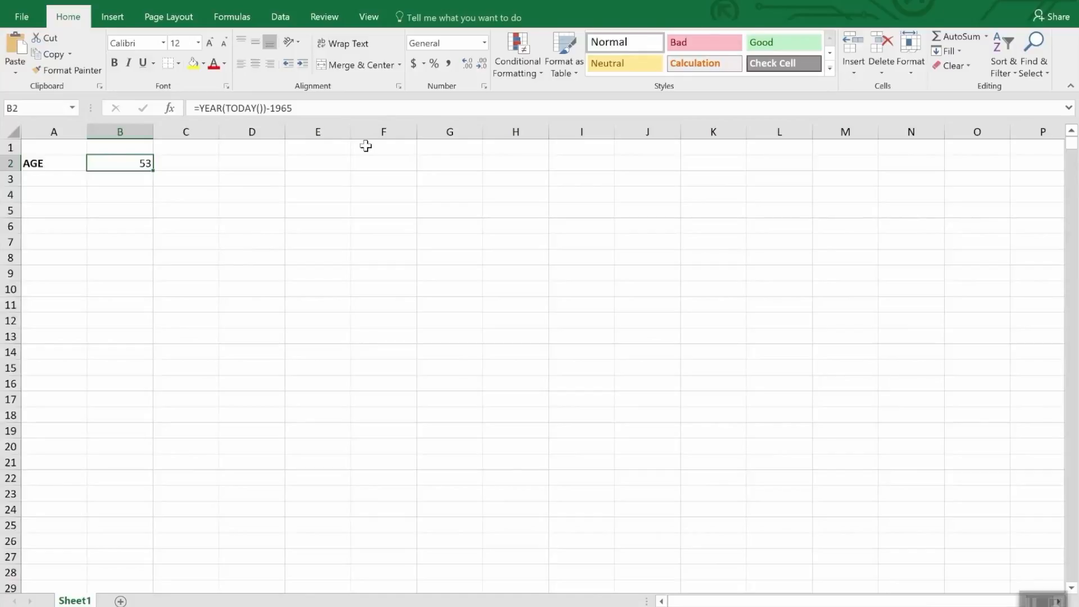
left_click(484, 43)
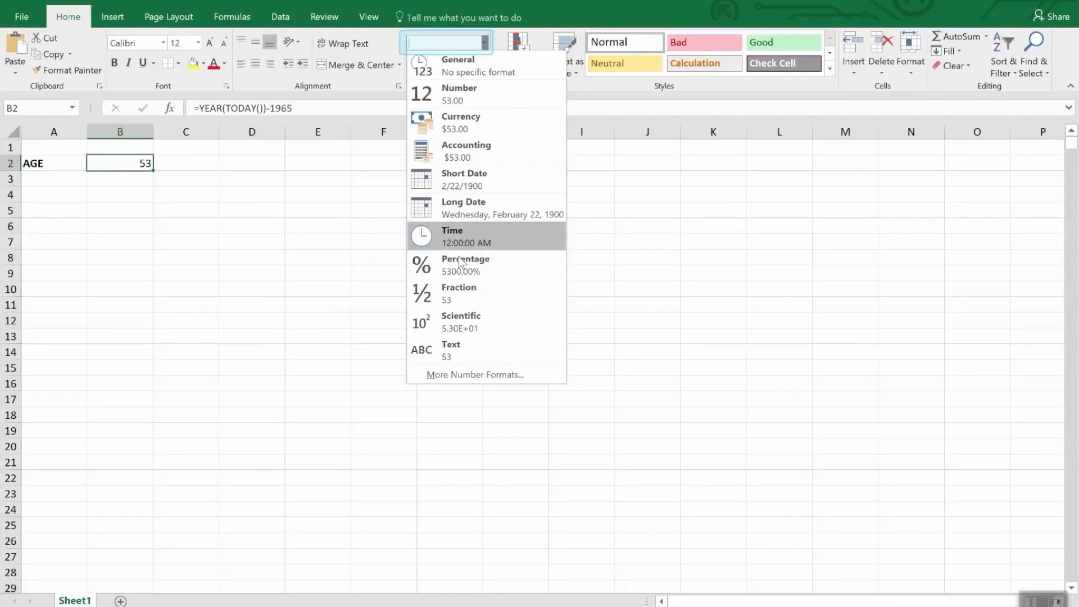
left_click(459, 376)
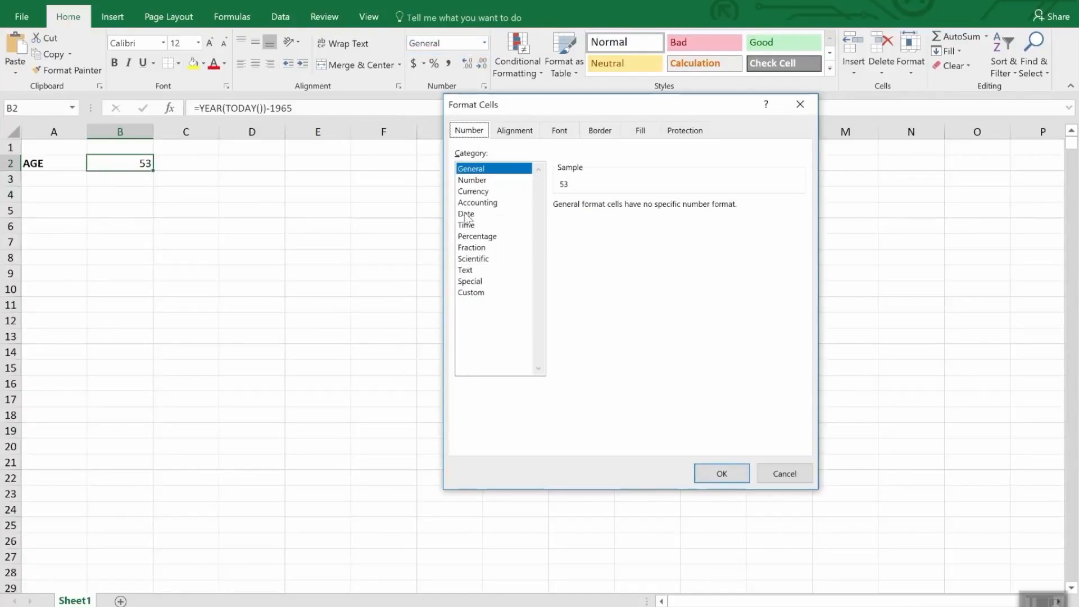
left_click(466, 214)
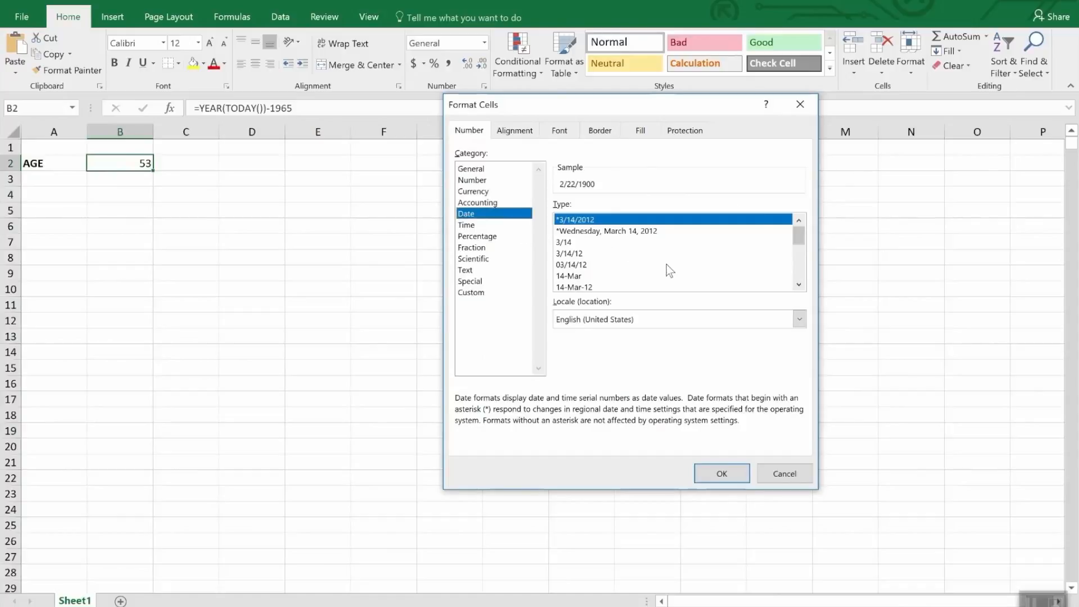
mouse_move(800, 235)
left_mouse_down()
mouse_move(811, 274)
mouse_move(805, 251)
left_mouse_up()
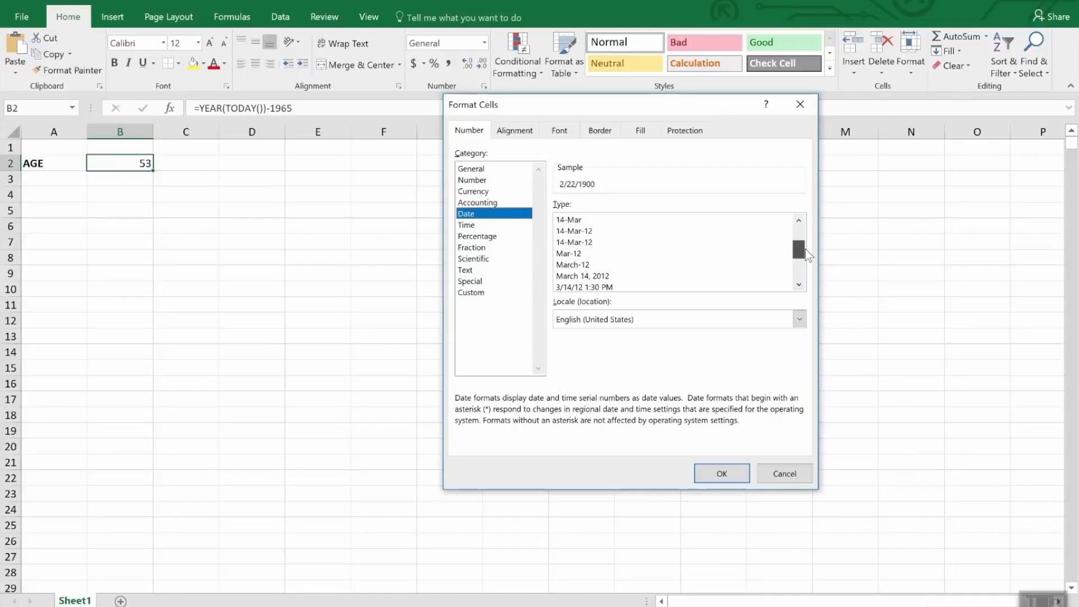
left_click_drag(804, 249, 807, 260)
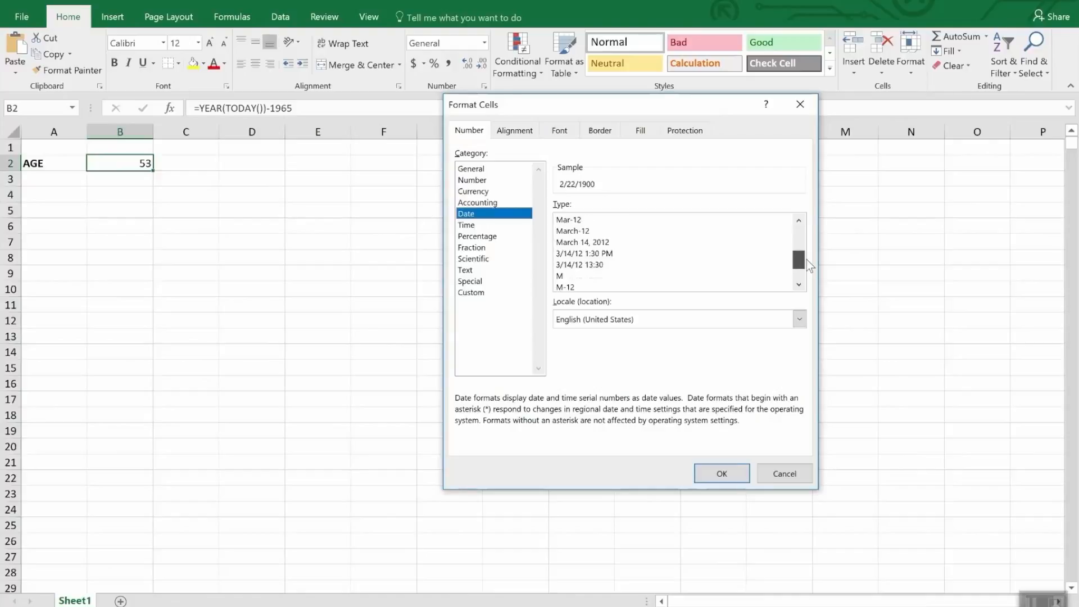
left_click(474, 226)
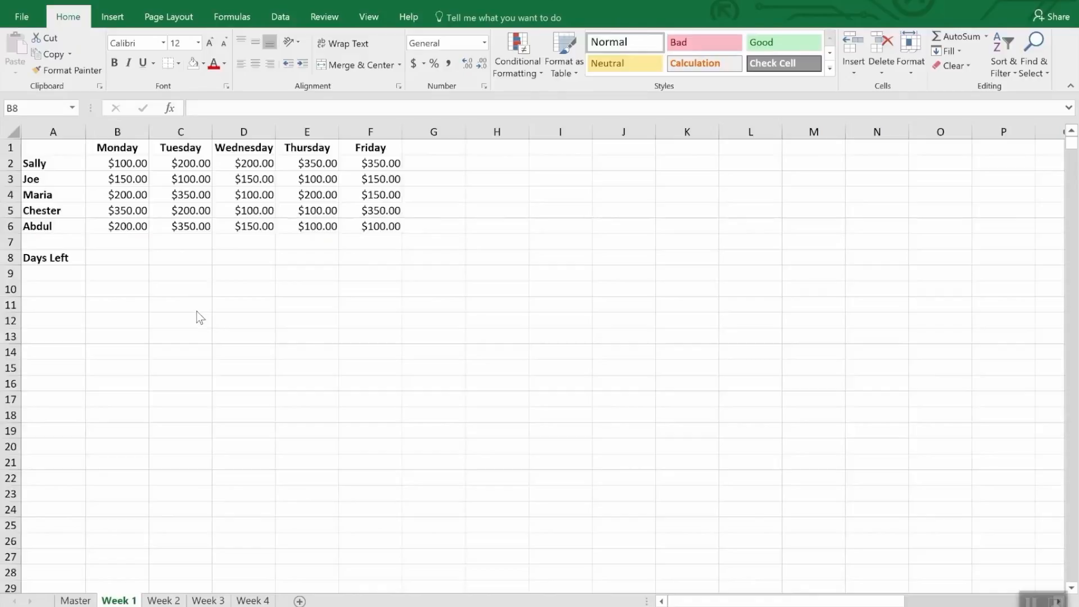
Replace the Monday header in B1 of the Week 1 sheet with the date 4/2/2018.
left_click(128, 148)
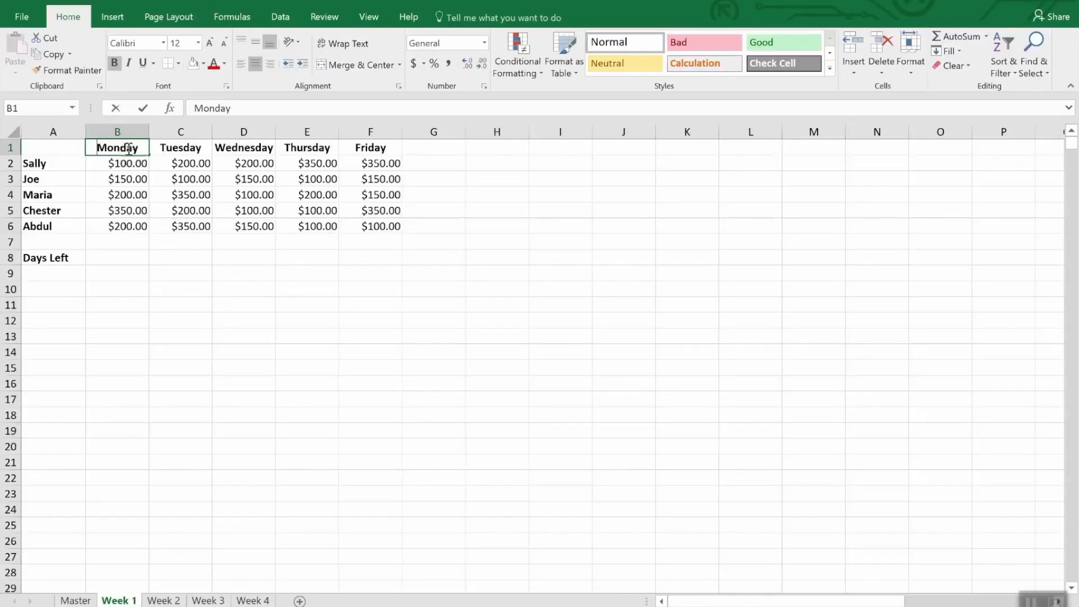
type("4/2/")
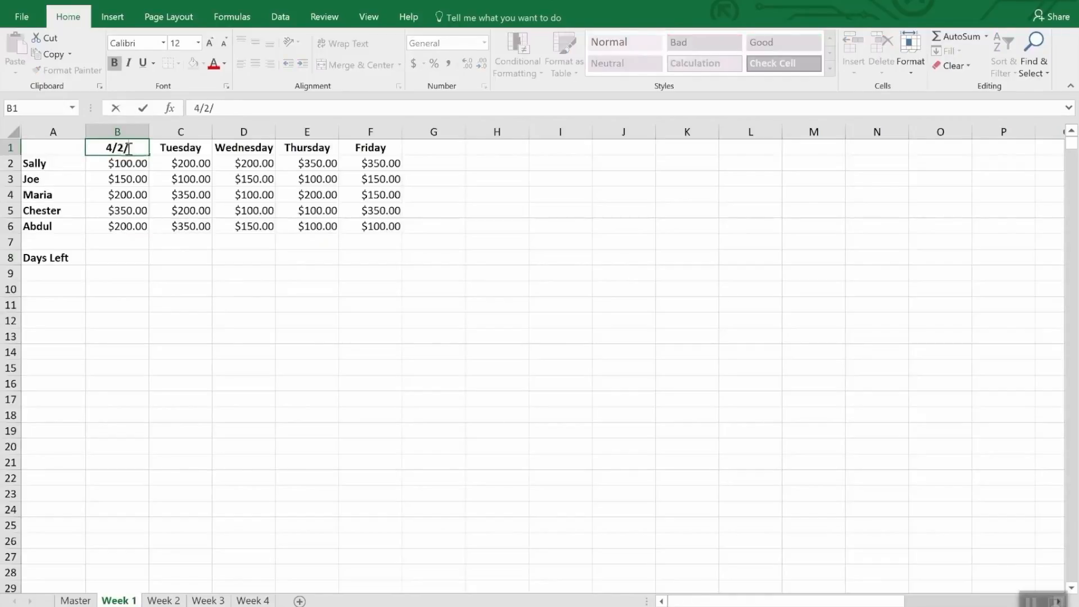
type("2018")
key("Return")
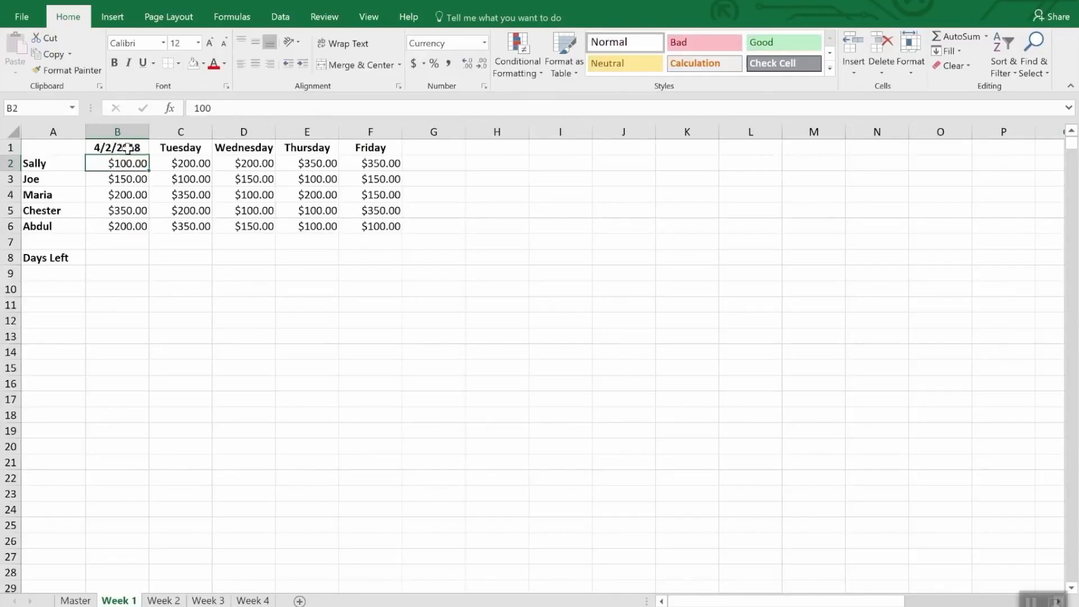
Replace the Tuesday header in C1 with the formula =B1+1.
left_click(127, 148)
key("Right")
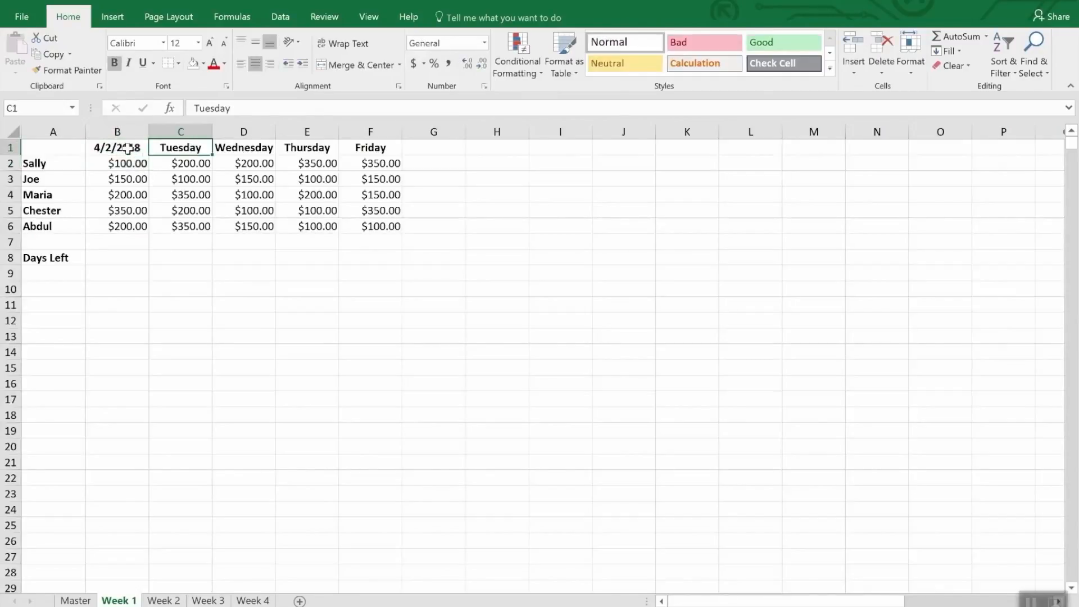
type("=b")
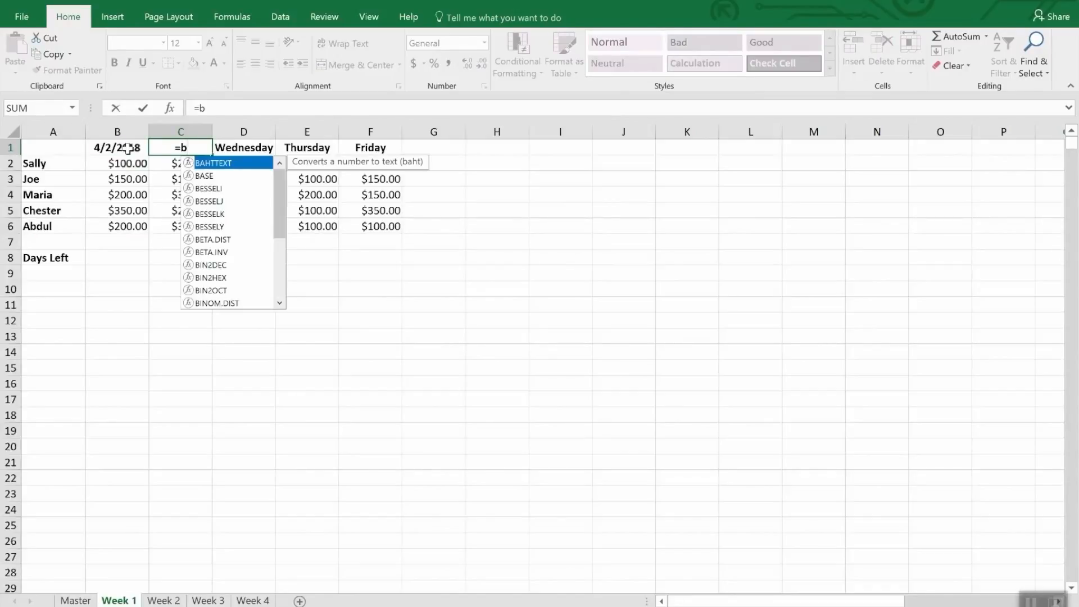
type("2")
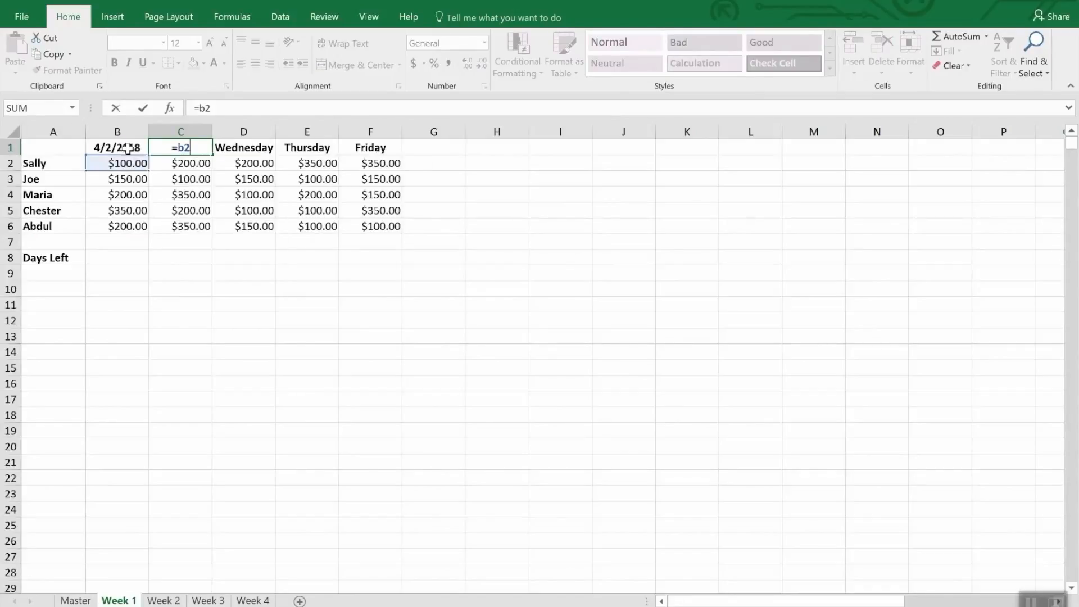
key("BackSpace")
type("1")
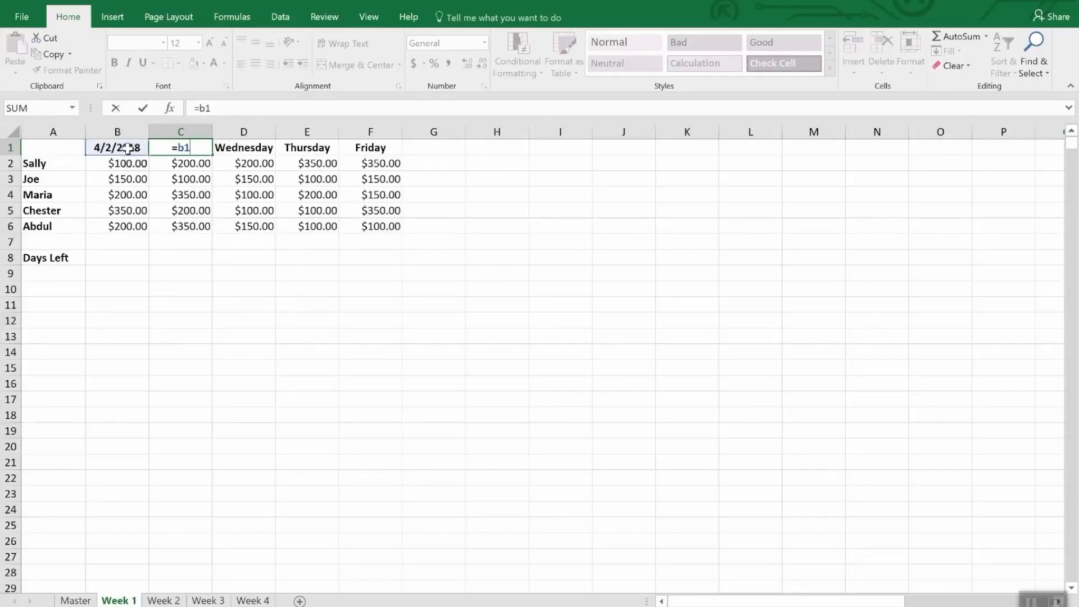
type("+1")
key("Return")
Copy the next-day formula from C1 into D1, E1 and F1 over the Wednesday to Friday headers.
key("Up")
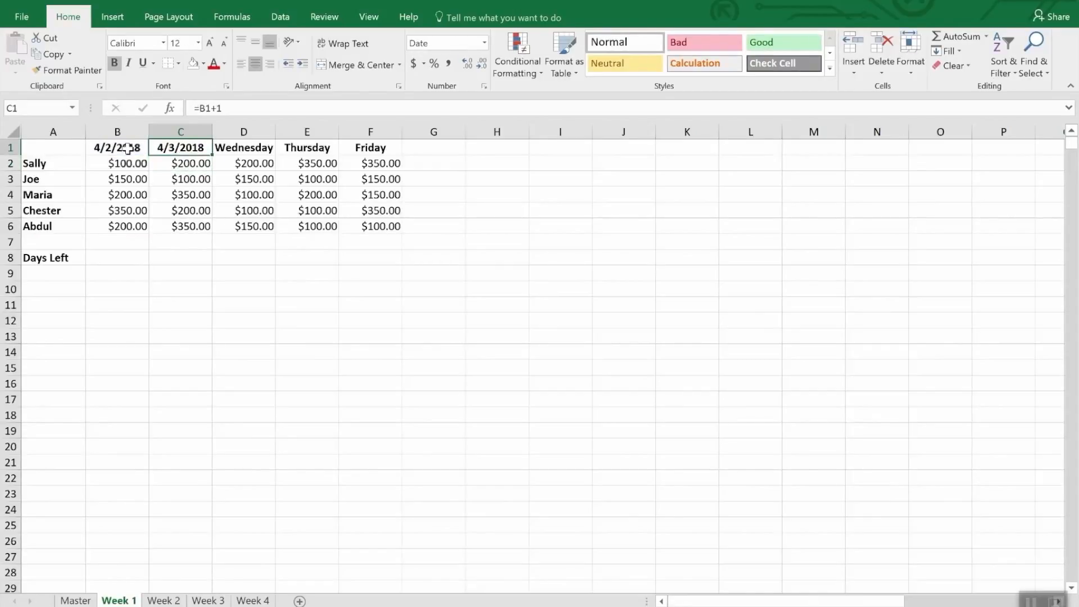
key("ctrl+c")
key("Right")
key("ctrl+v")
key("Right")
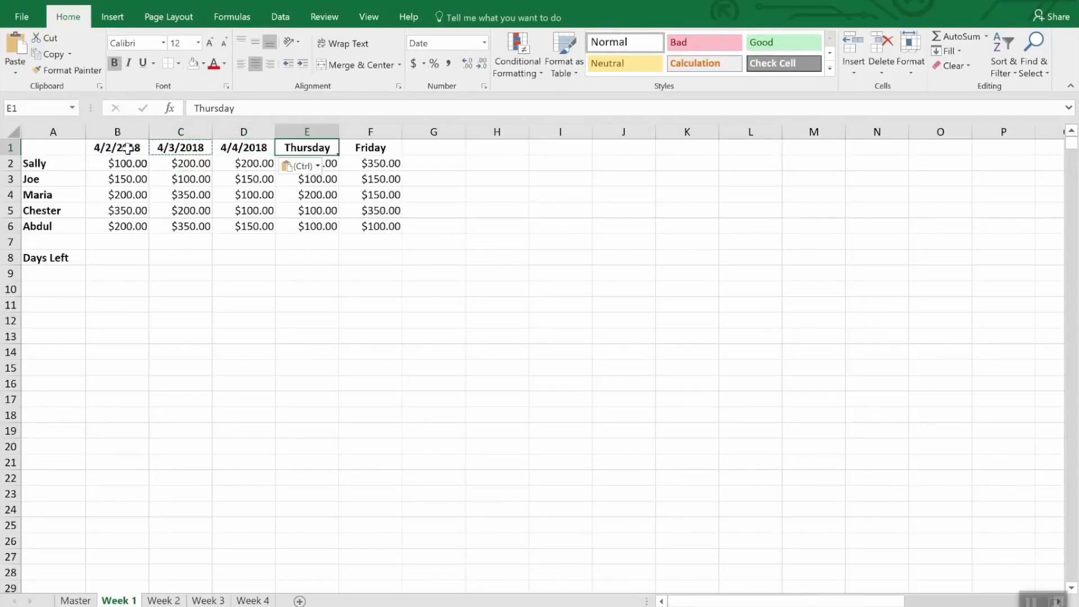
key("ctrl+v")
key("Right")
key("ctrl+v")
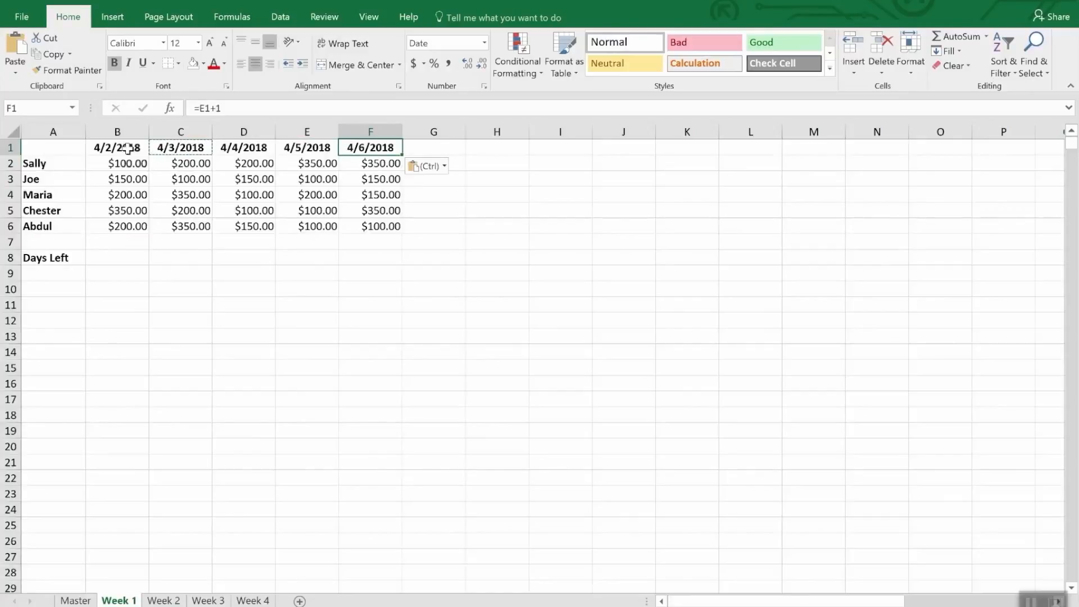
Paste the copied next-day formula over the weekday headers in B1:F1 of the Week 2 sheet.
left_click_drag(107, 147, 363, 147)
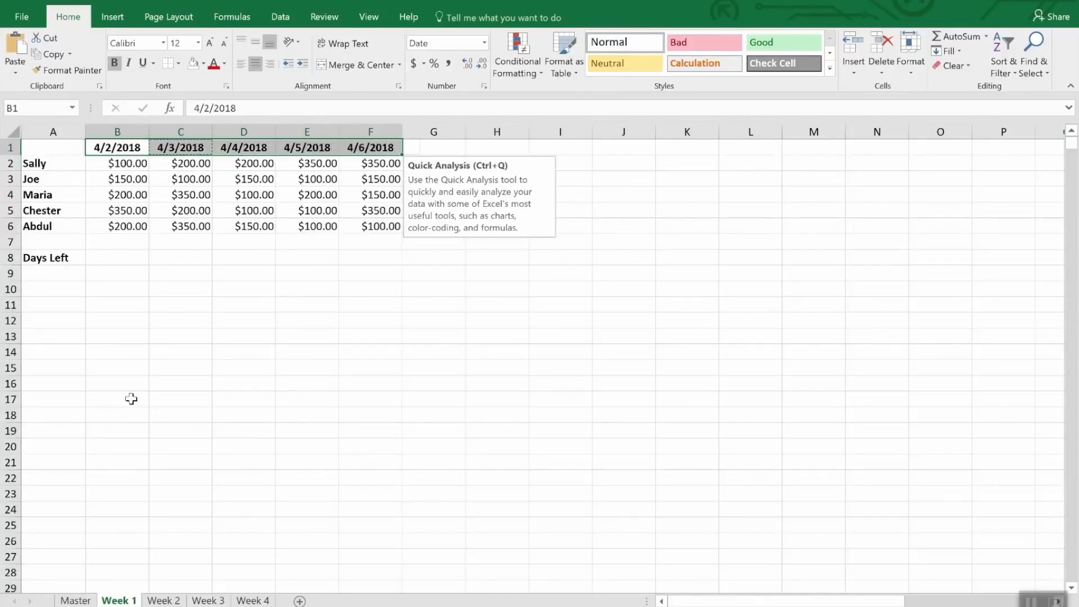
left_click(162, 600)
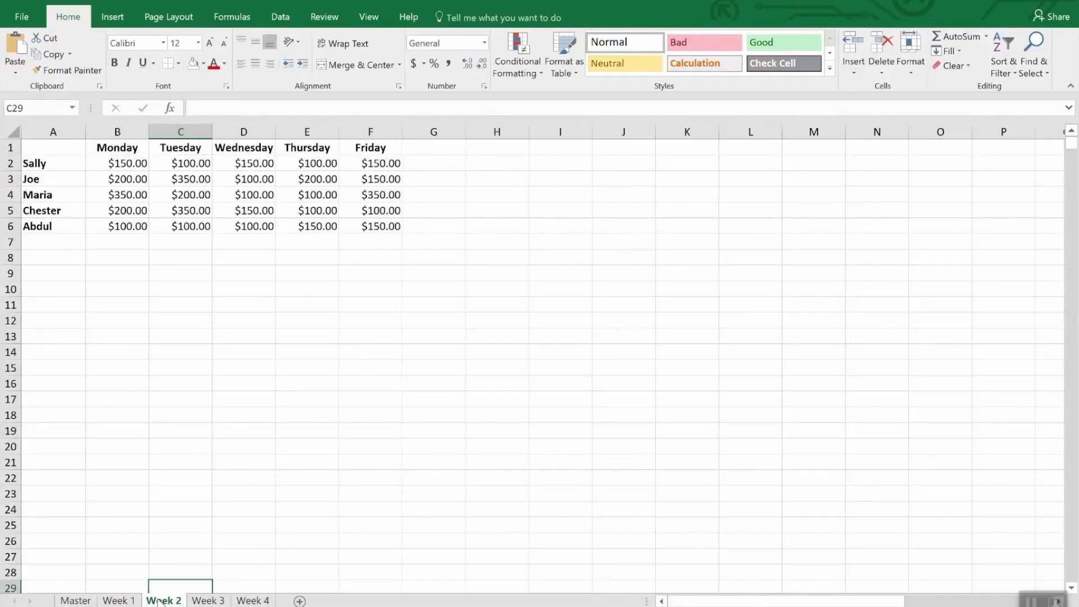
left_click_drag(106, 147, 349, 150)
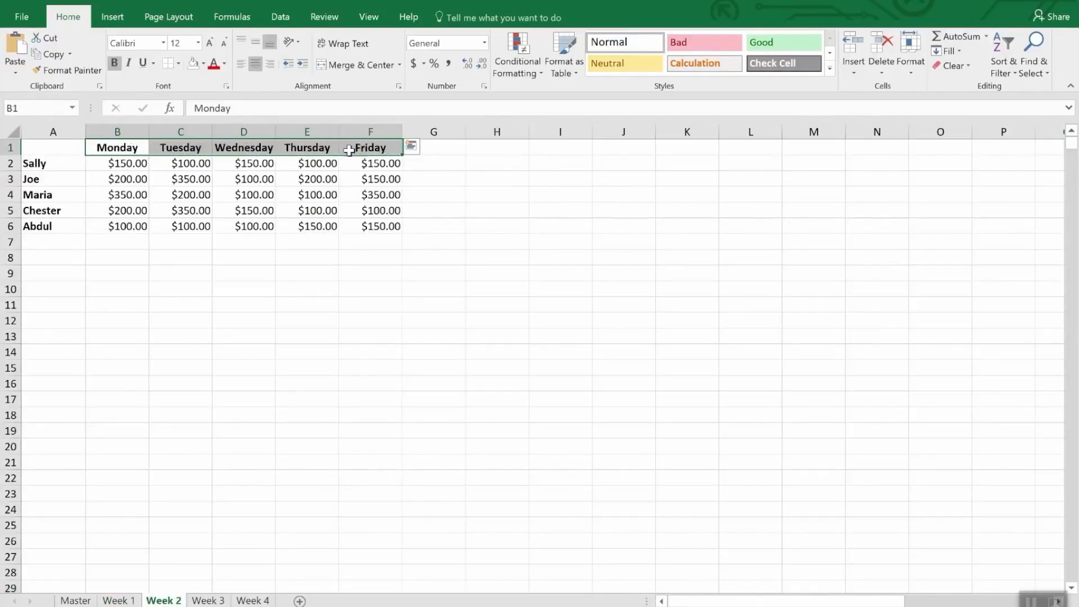
key("ctrl+v")
Set the starting date in B1 of the Week 2 sheet to 4/9/2018.
left_click(119, 147)
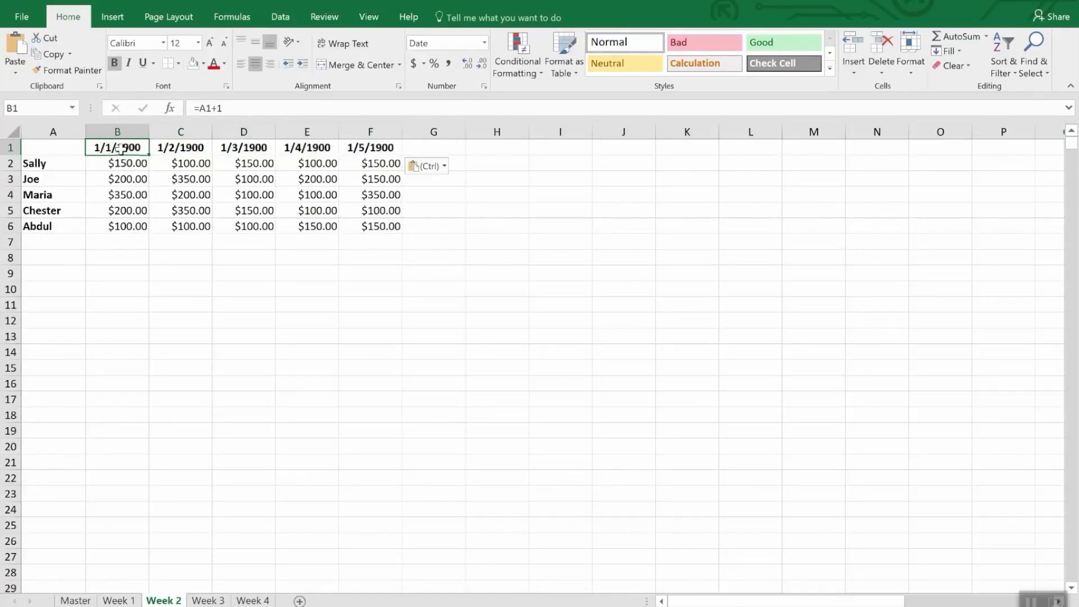
type("4/")
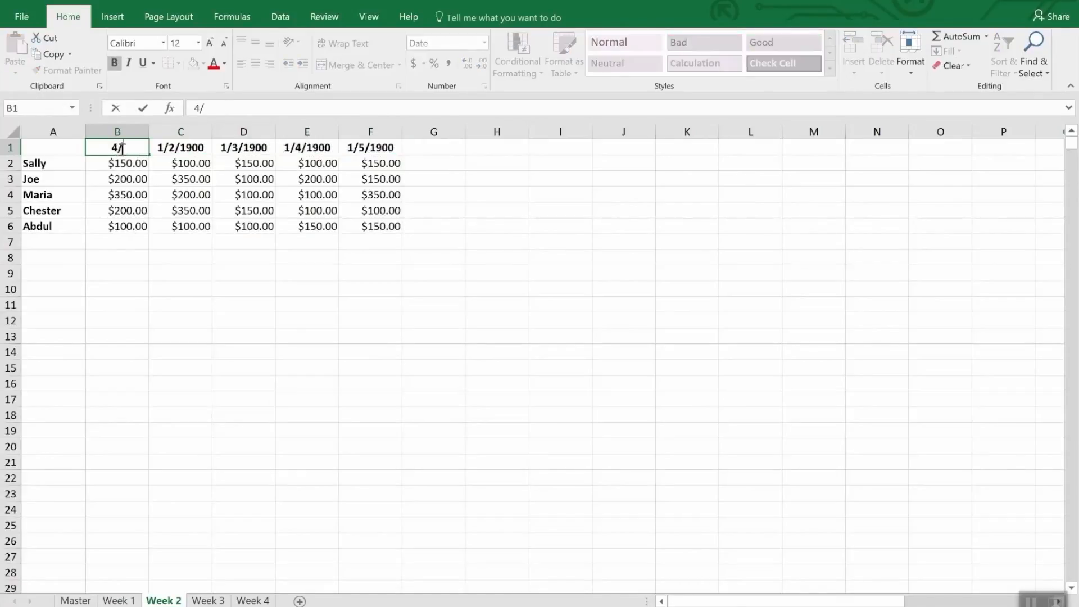
type("9/20")
type("18")
key("Return")
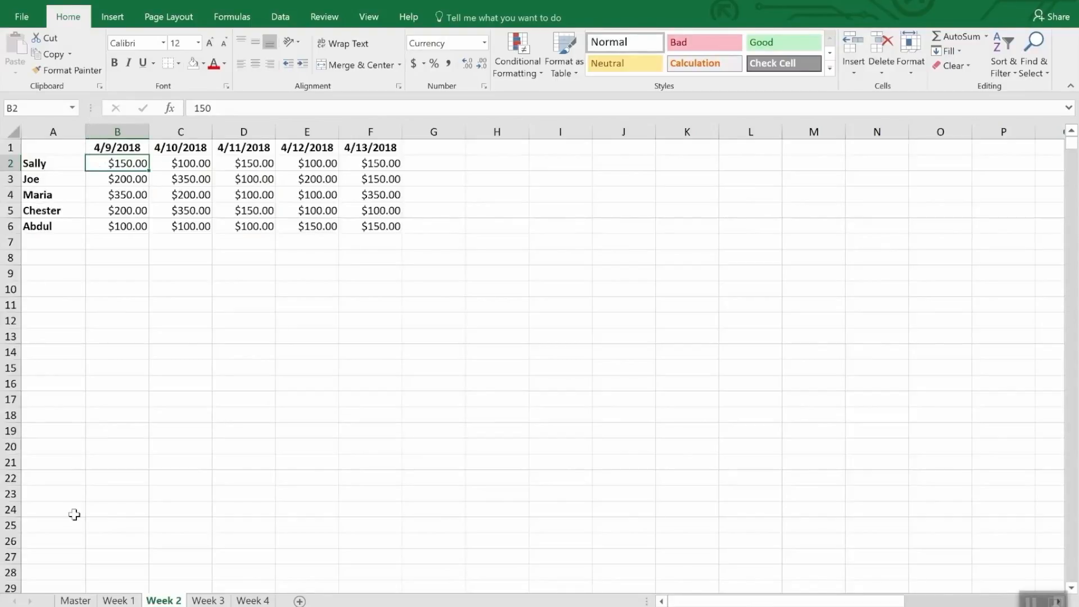
Enter the Days Left formula =DATE(2018,4,30)-TODAY() in B8 of the Week 1 sheet.
left_click(115, 600)
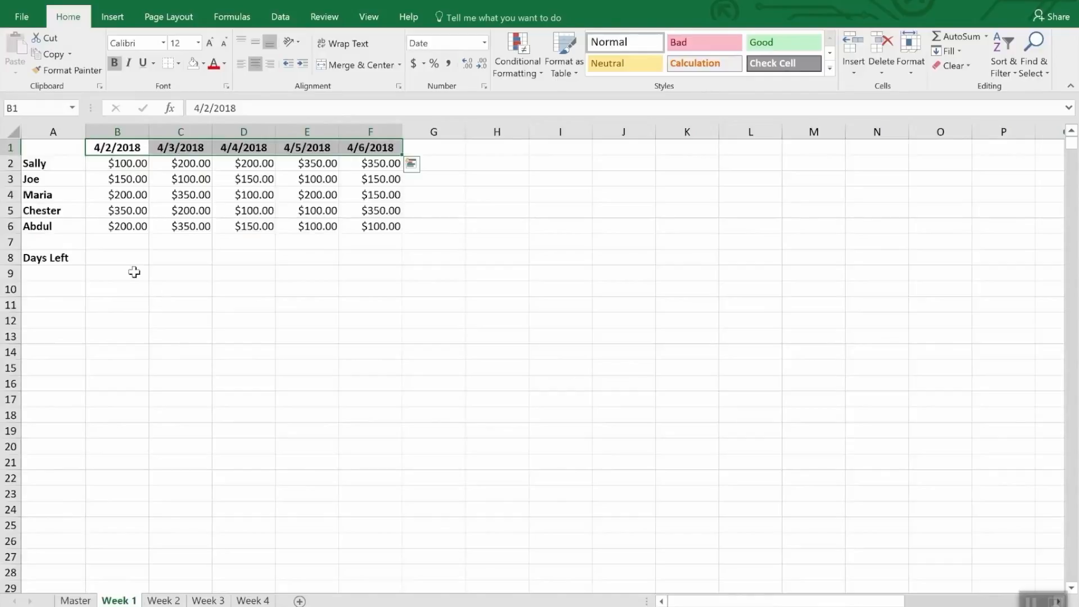
left_click(115, 259)
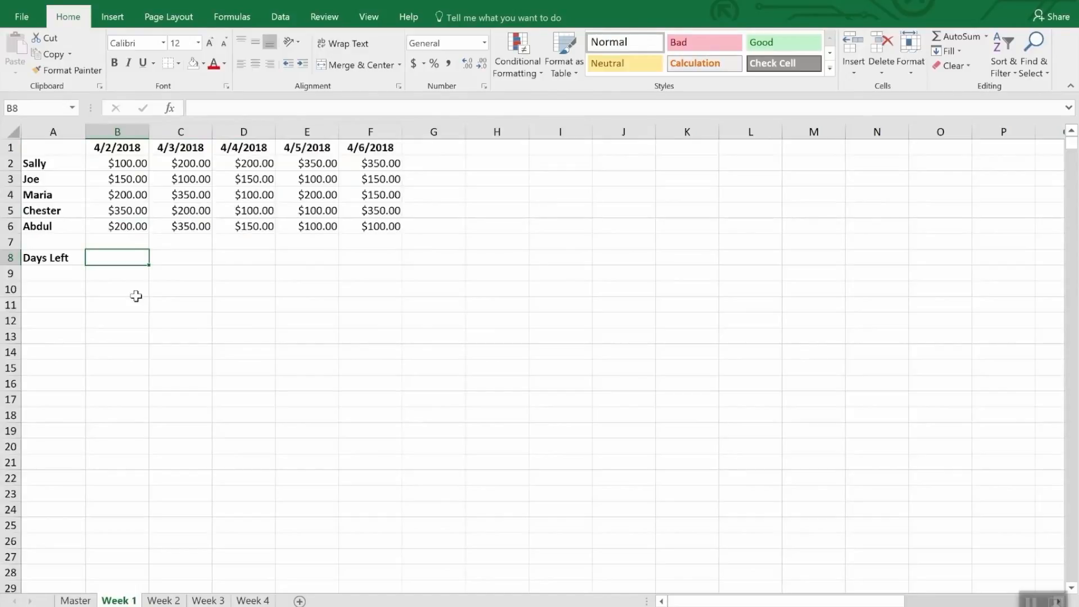
type("=")
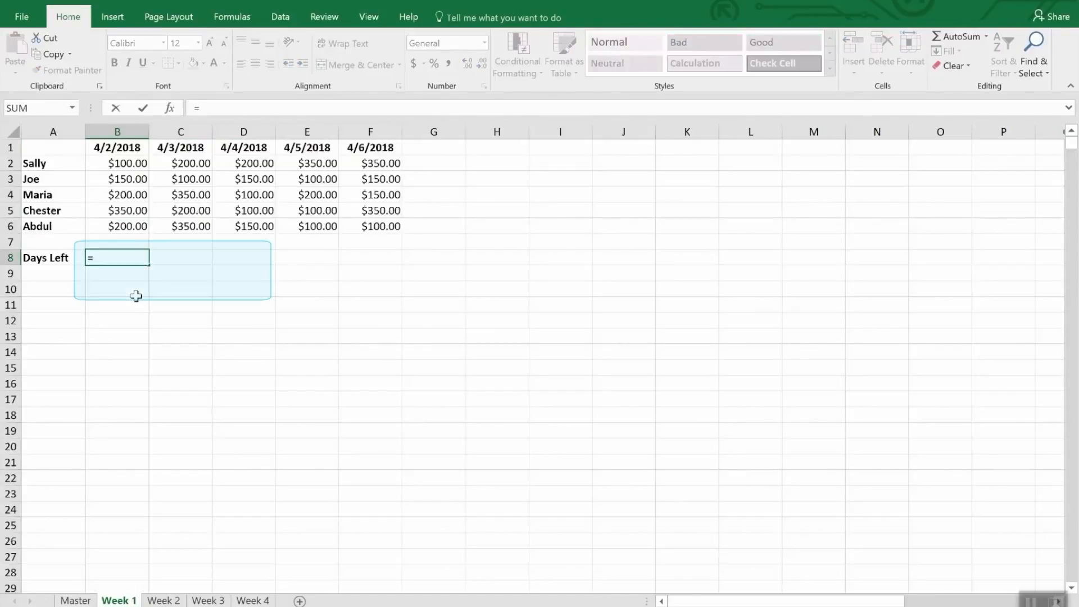
type("Dat")
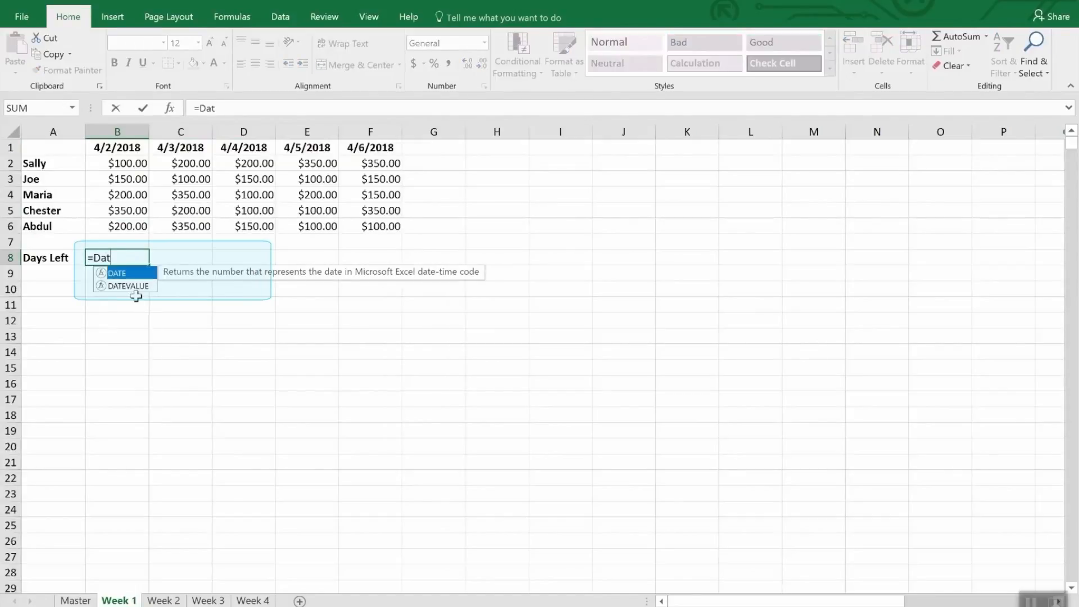
type("e(")
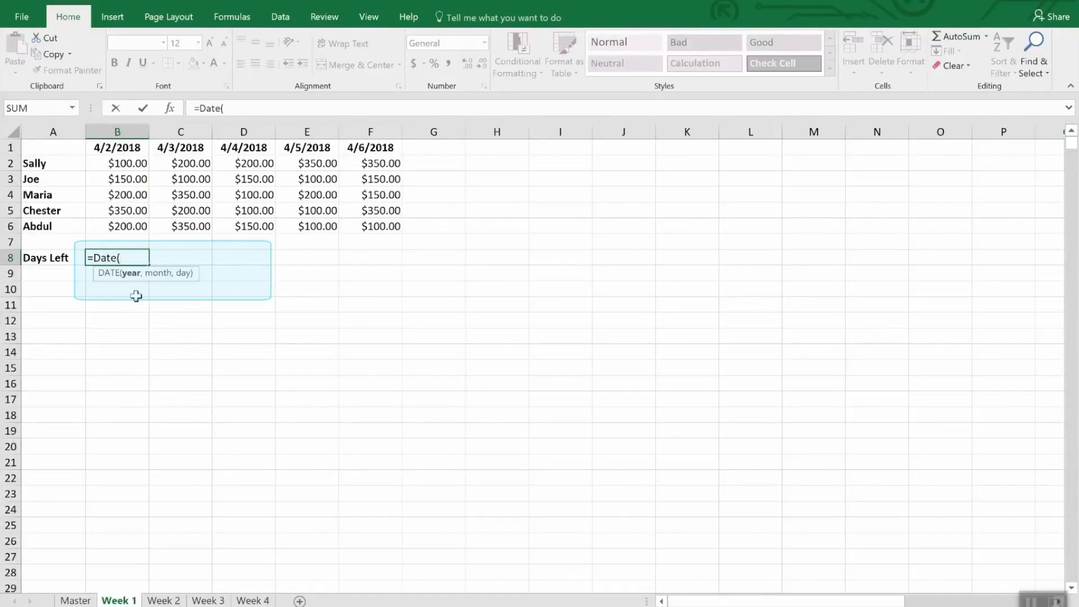
type("2018,4,")
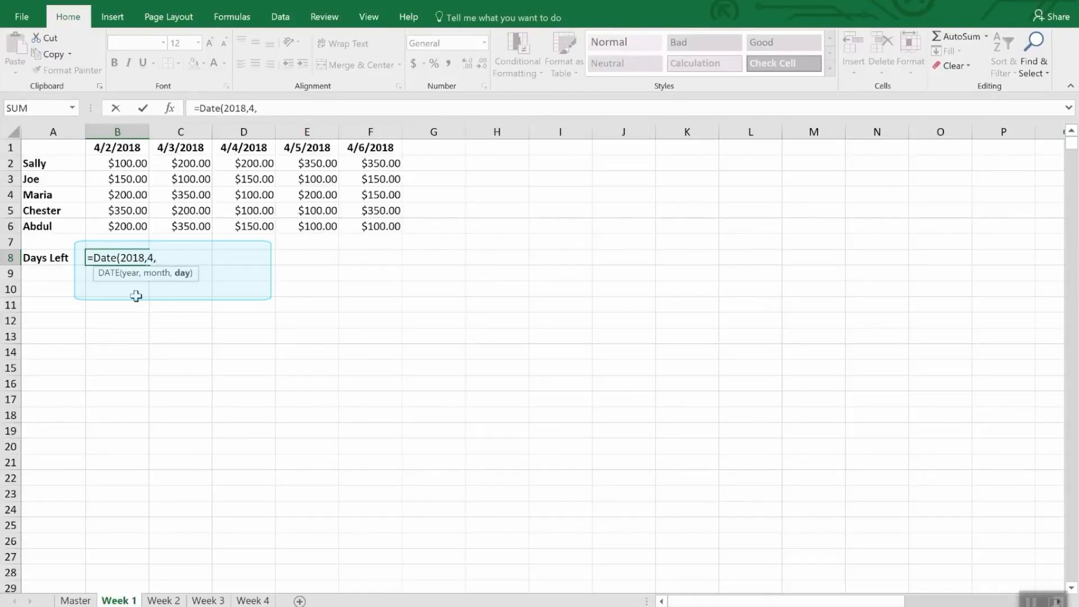
type("30)")
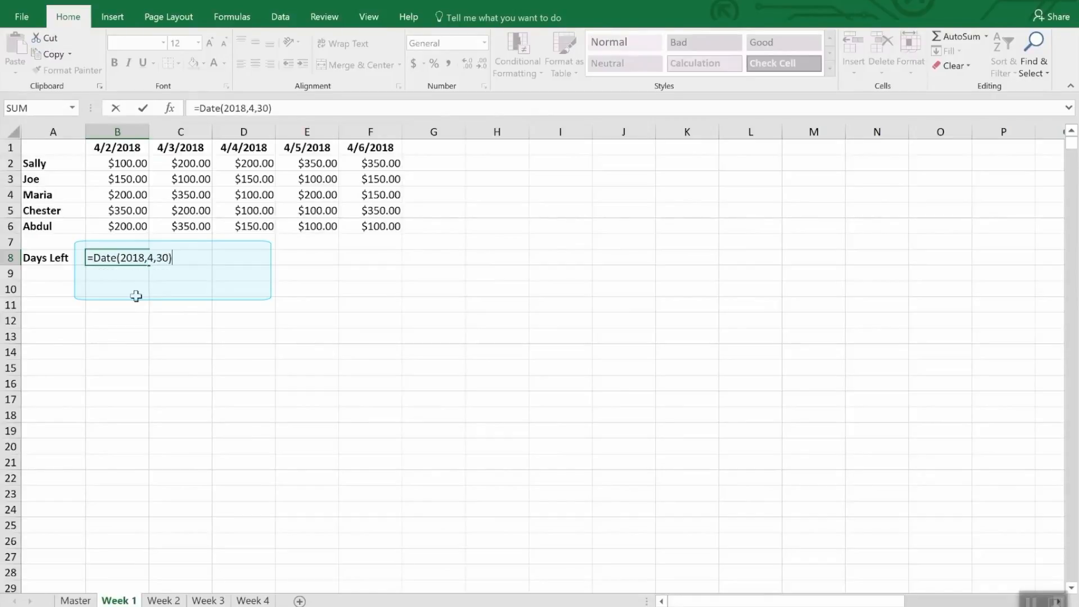
type("-tod")
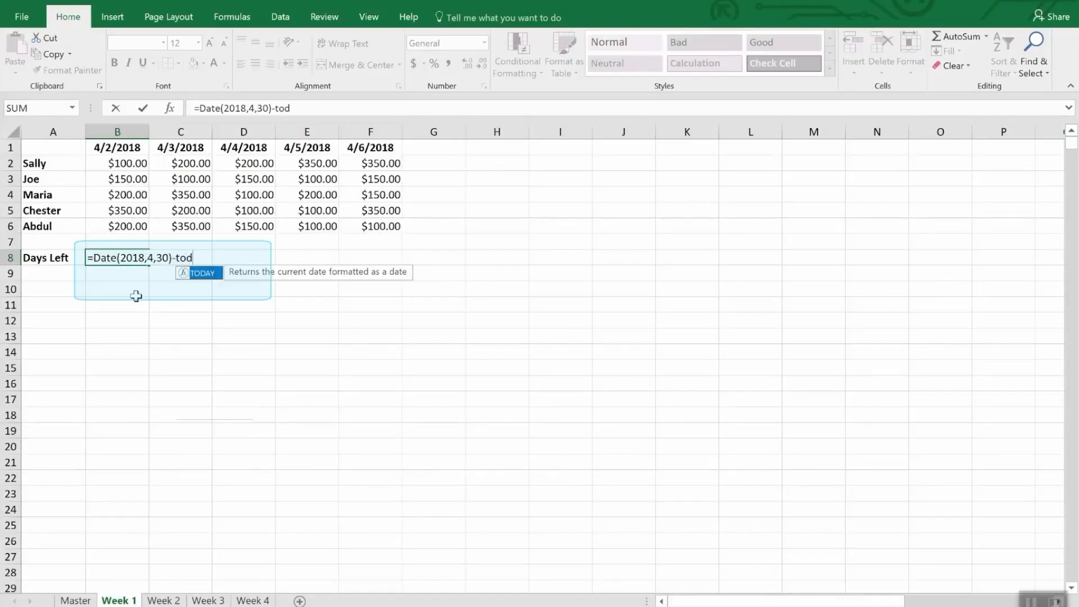
type("ay()")
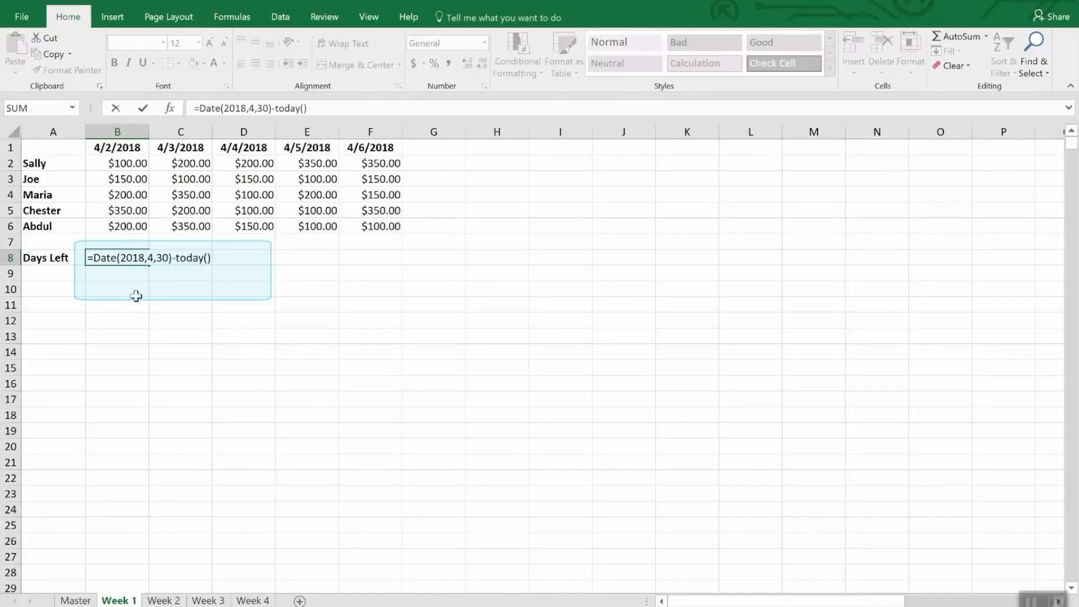
key("Return")
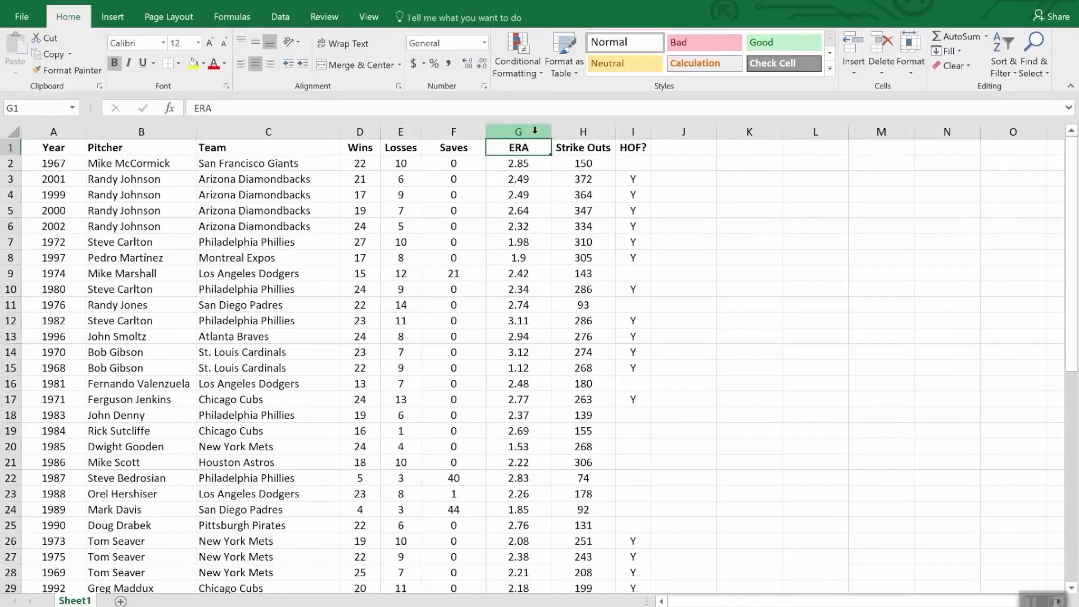
Highlight ERA values less than 2.00 in column G with Light Red Fill with Dark Red Text using conditional formatting.
left_click(516, 131)
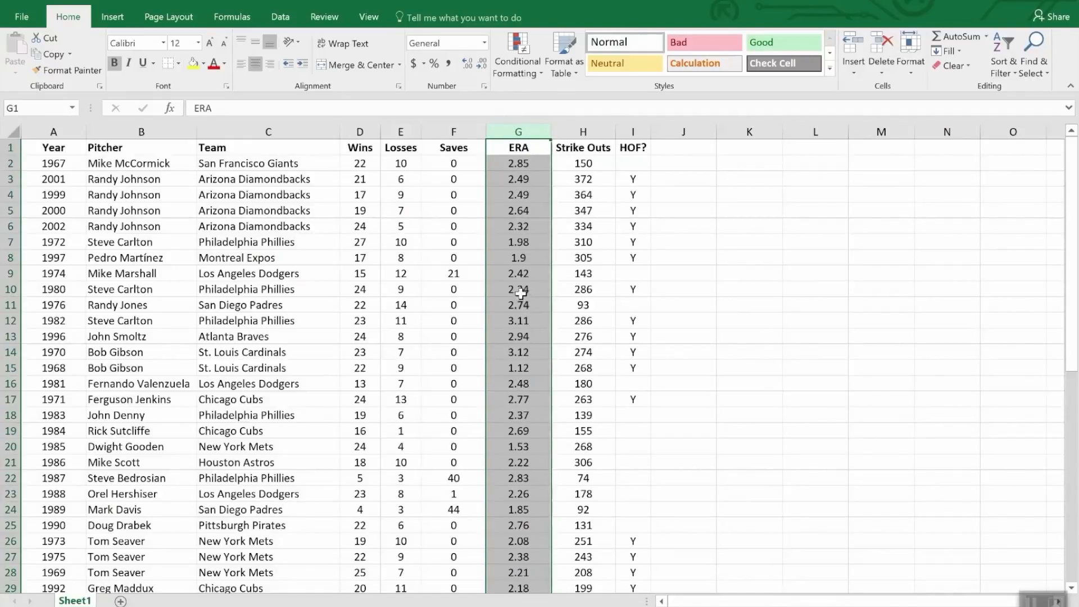
left_click(517, 44)
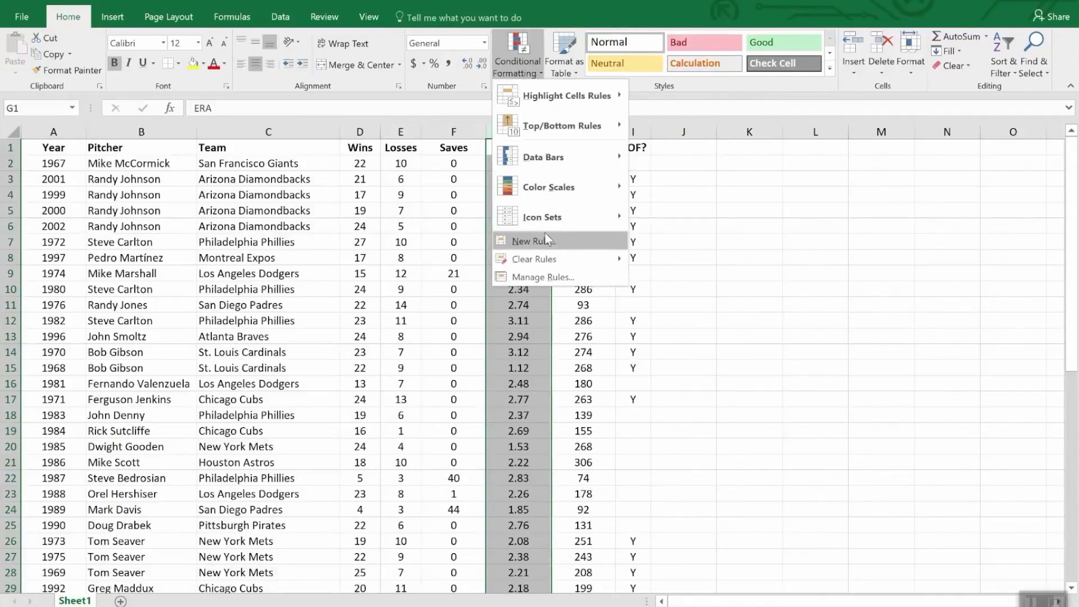
mouse_move(543, 159)
mouse_move(546, 100)
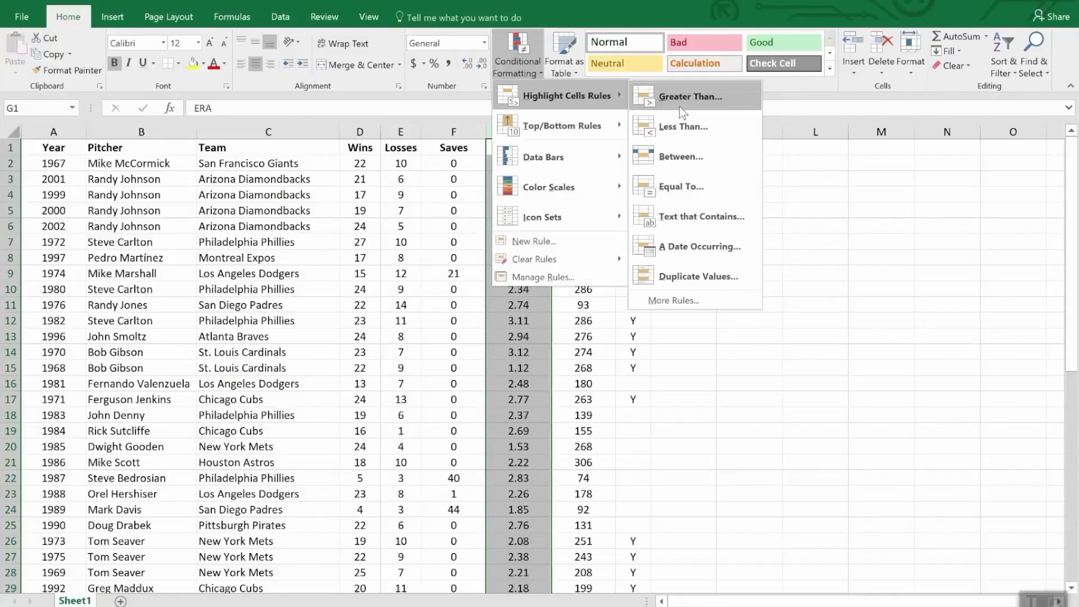
left_click(699, 129)
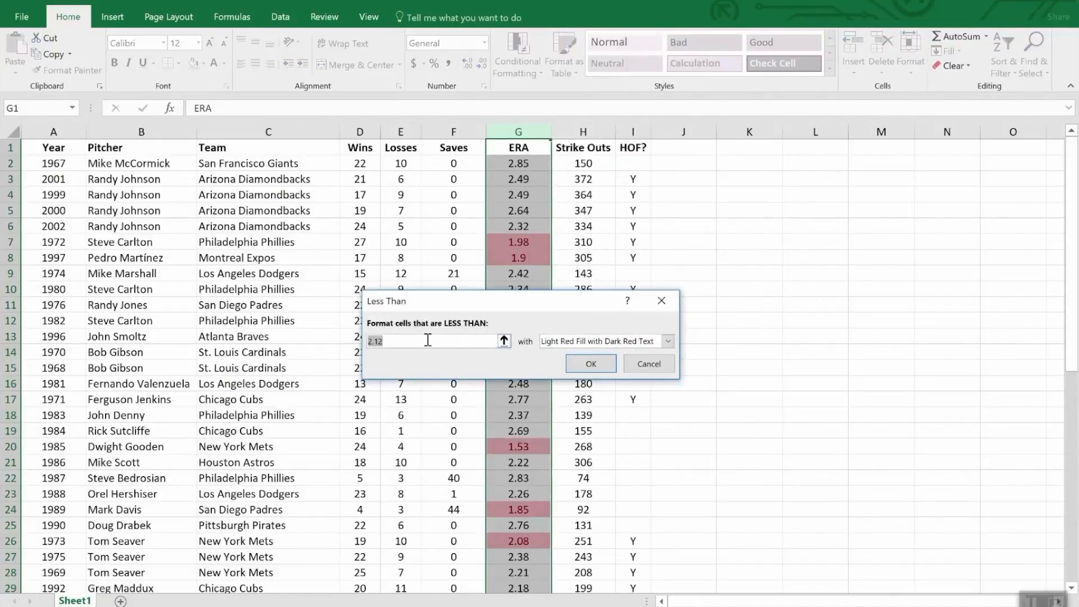
type("2.0")
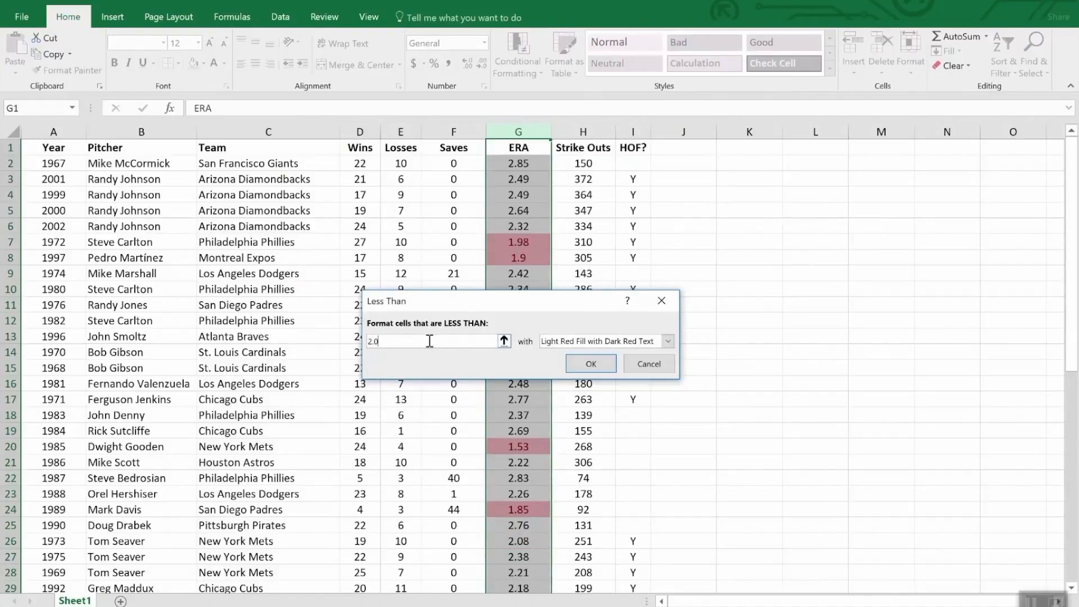
type("0")
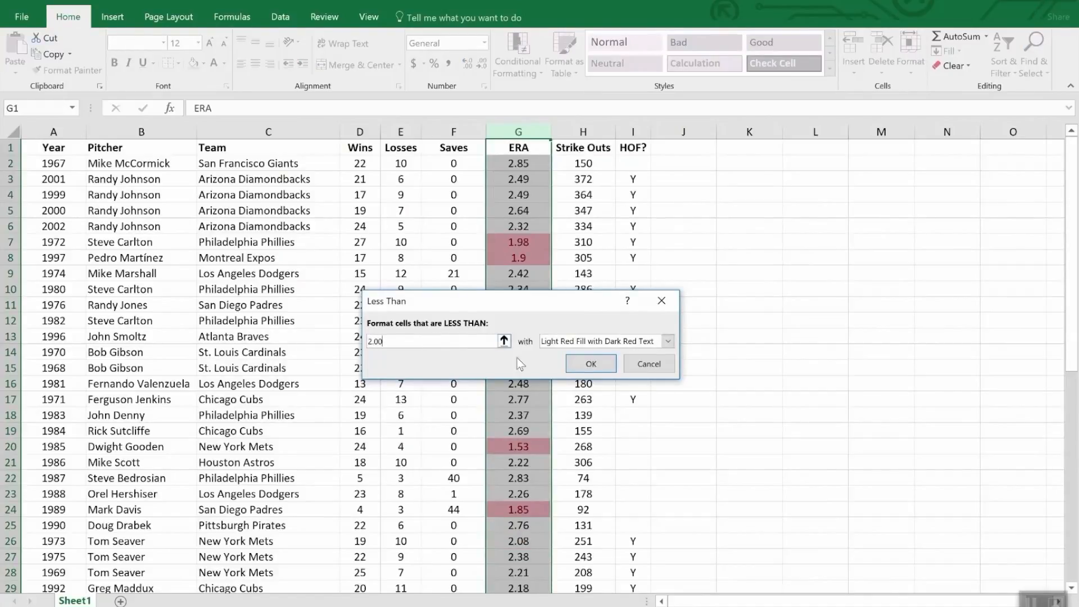
left_click(591, 364)
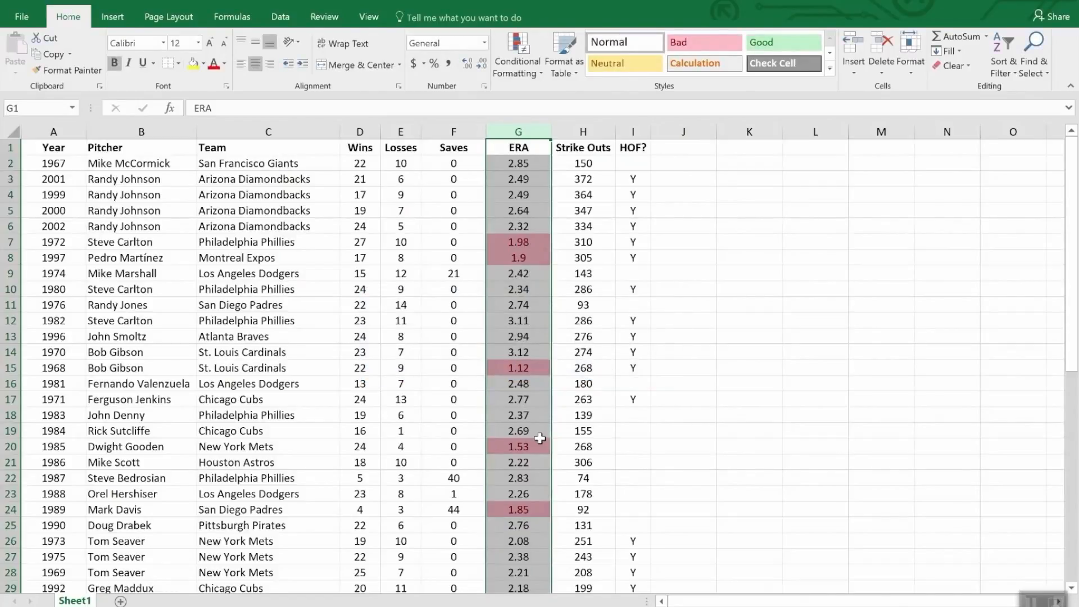
scroll(541, 439, "down", 7)
scroll(541, 440, "down", 5)
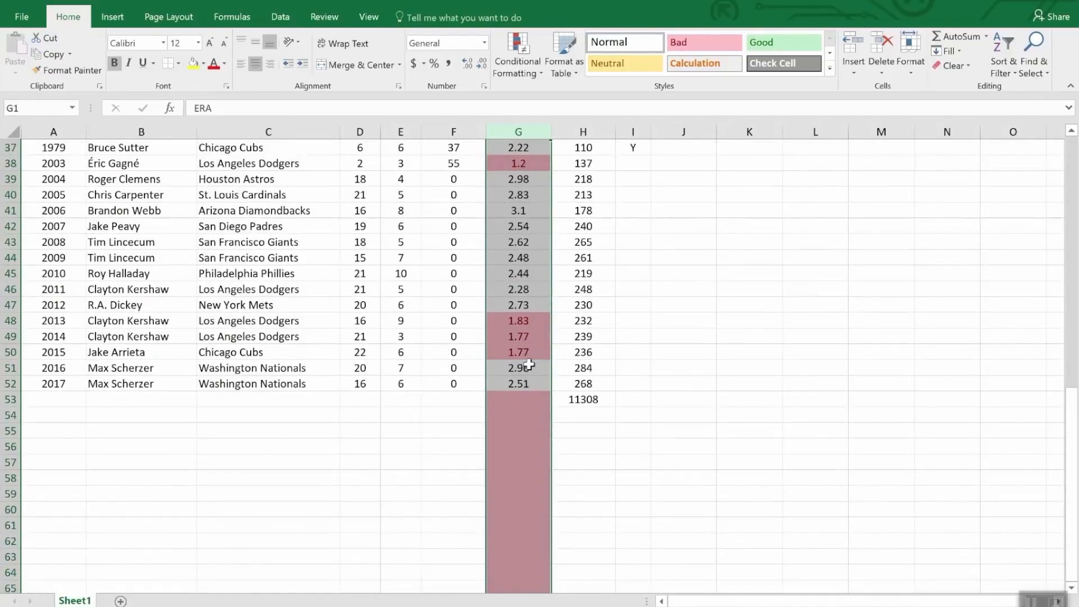
scroll(530, 364, "up", 7)
scroll(530, 364, "down", 7)
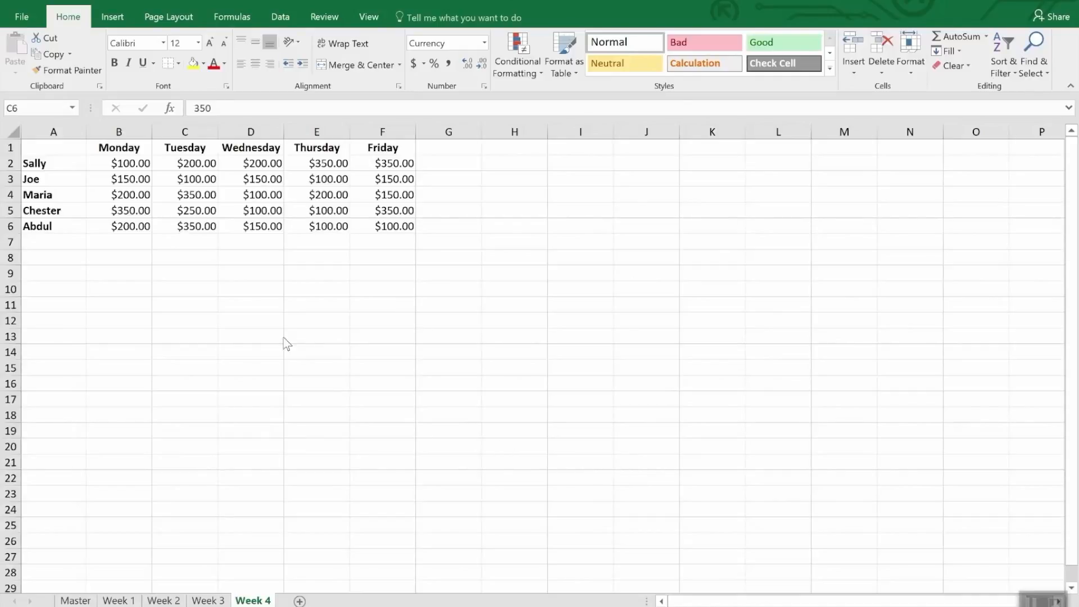
Start a new conditional formatting rule for B2:F6 on the Week 4 sheet with the Icon Sets format style.
left_click(143, 167)
left_click_drag(143, 168, 395, 235)
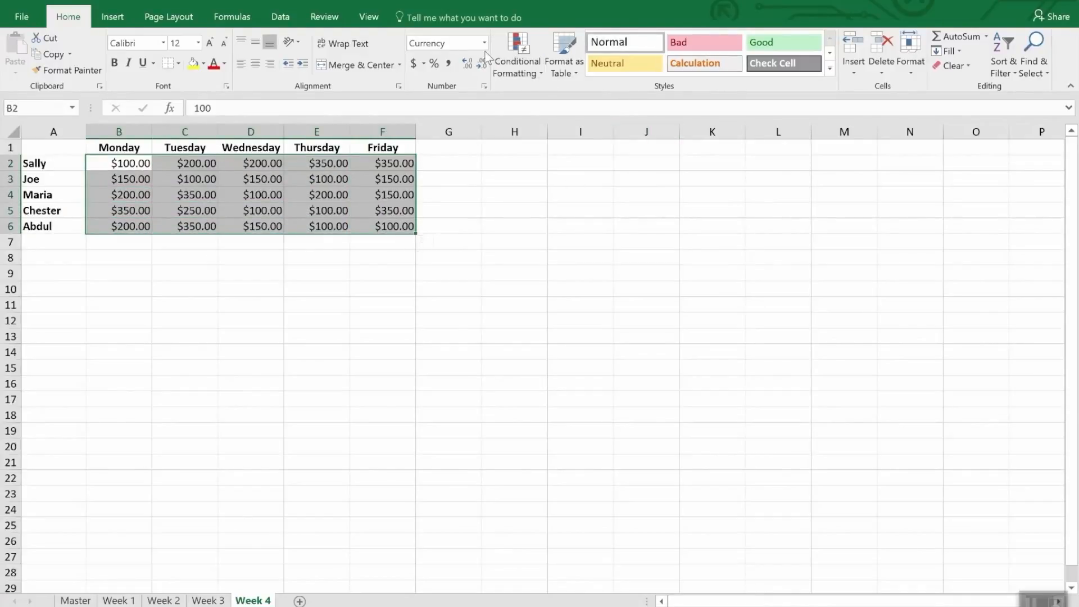
left_click(528, 44)
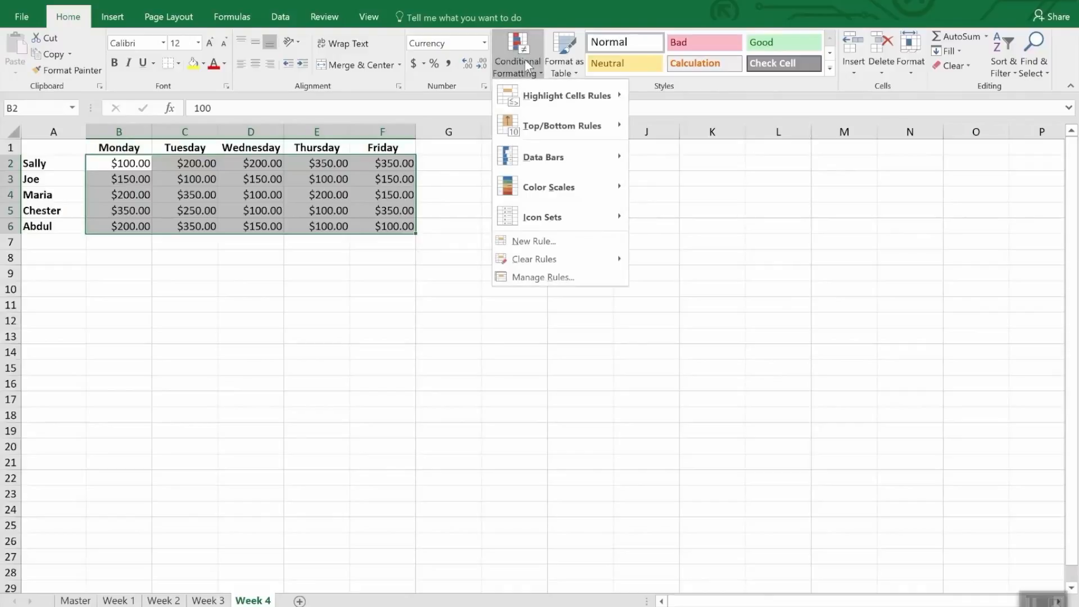
left_click(549, 245)
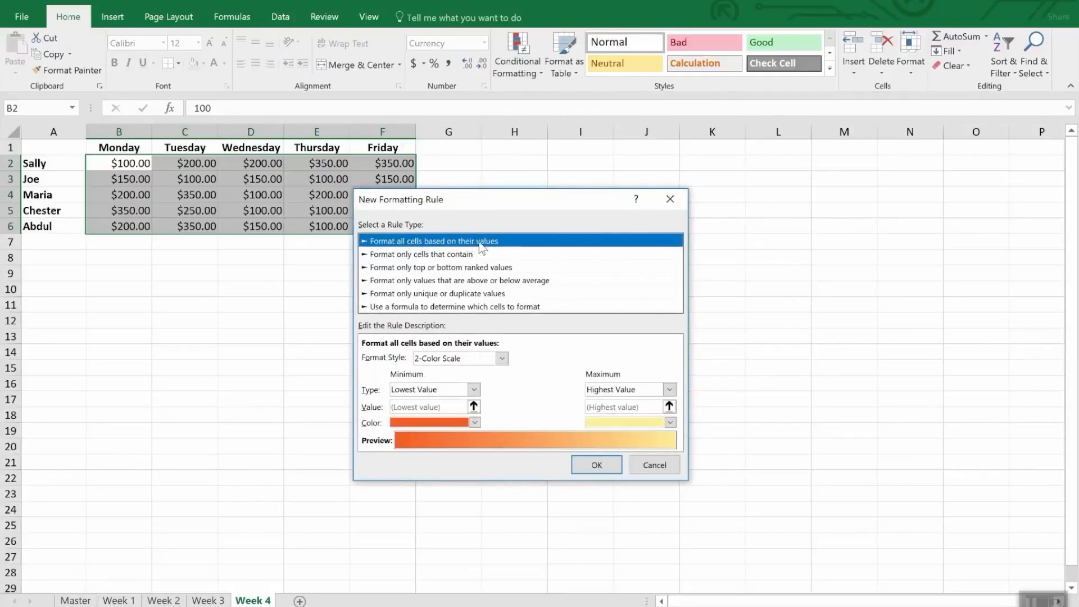
left_click(502, 359)
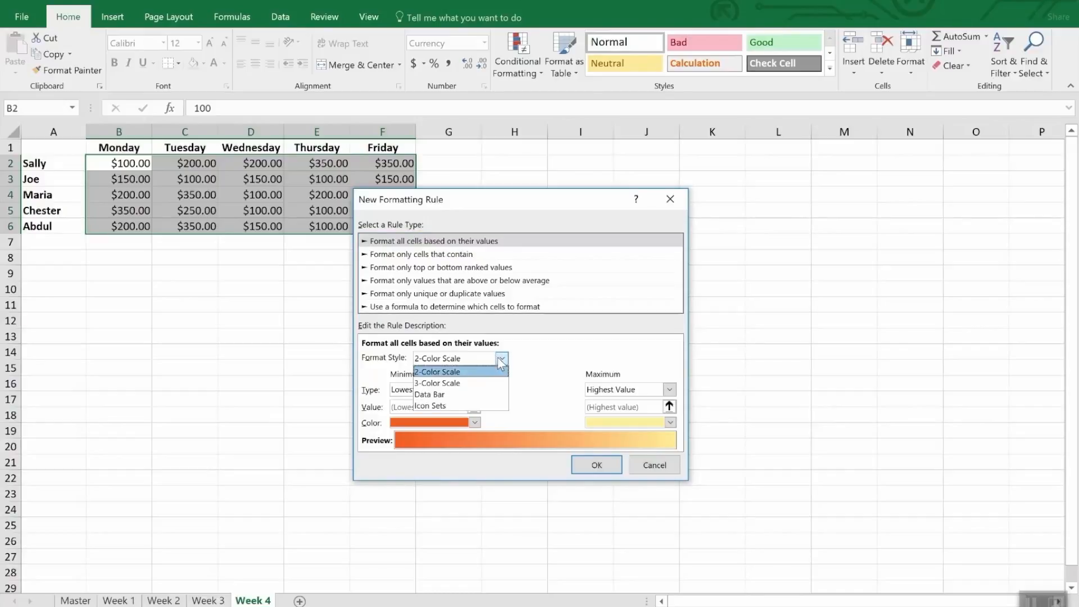
left_click(473, 404)
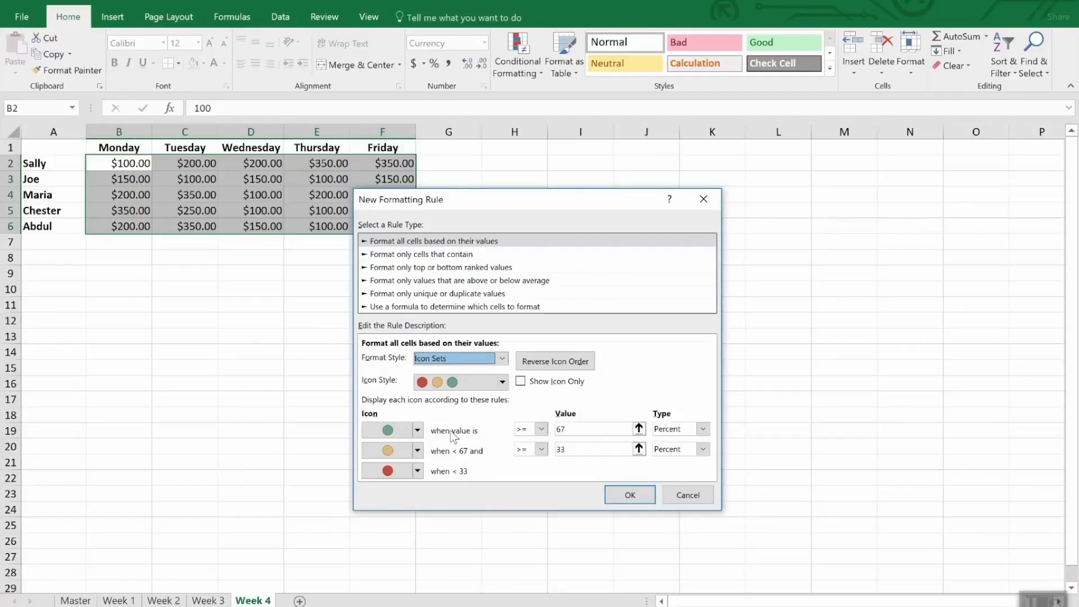
Set the green icon's threshold to the Number type with a value of 300.
left_click(703, 429)
left_click(675, 442)
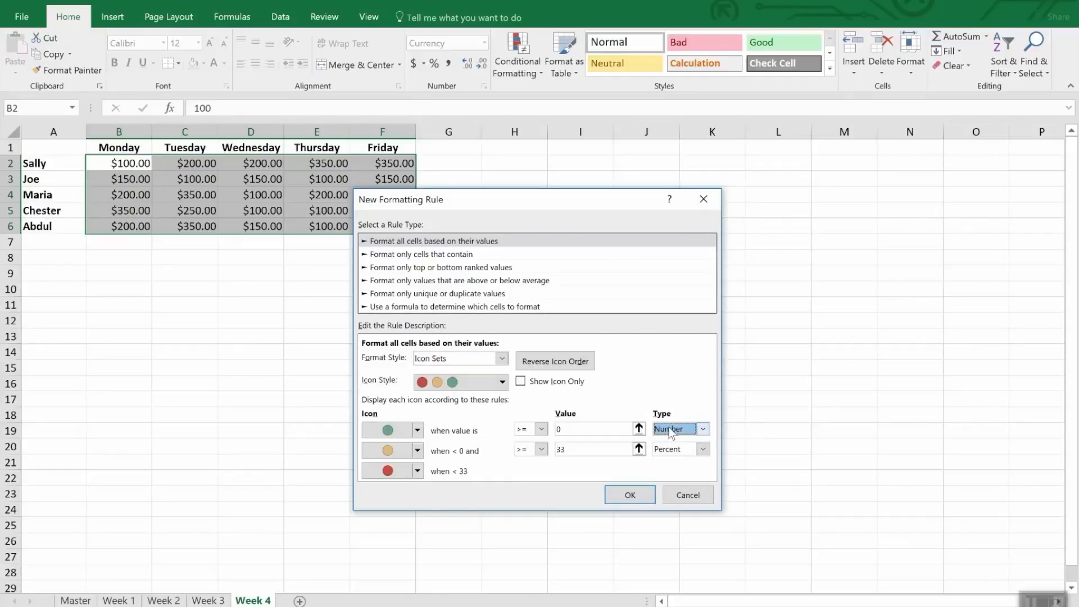
left_click(569, 429)
double_click(569, 429)
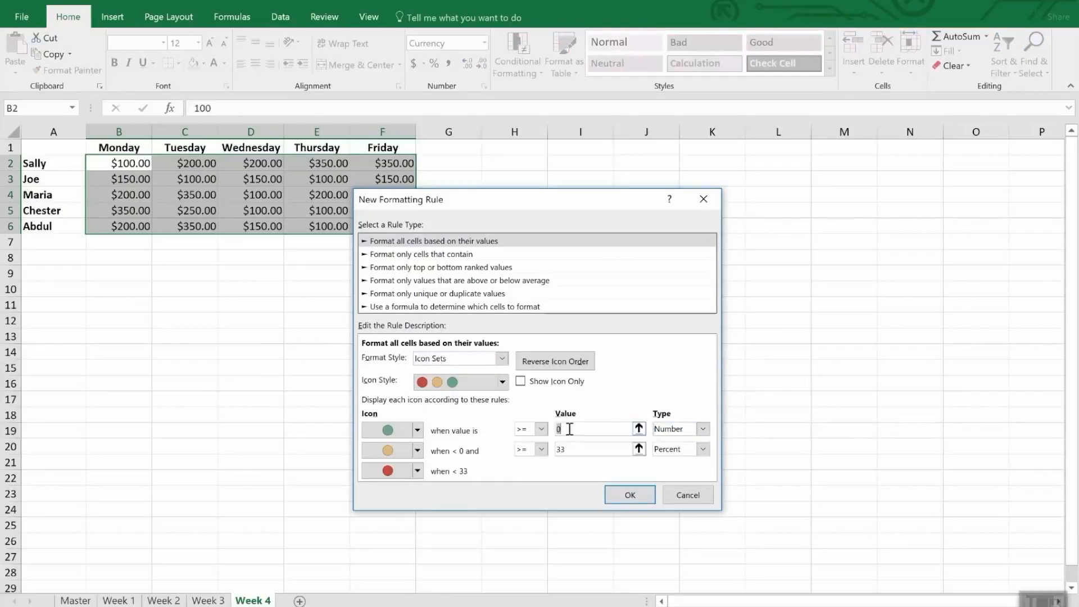
type("300")
Set the yellow icon's threshold to the Number type with a value of 200 and apply the icon rule.
left_click(596, 449)
double_click(597, 450)
type("200")
key("Tab")
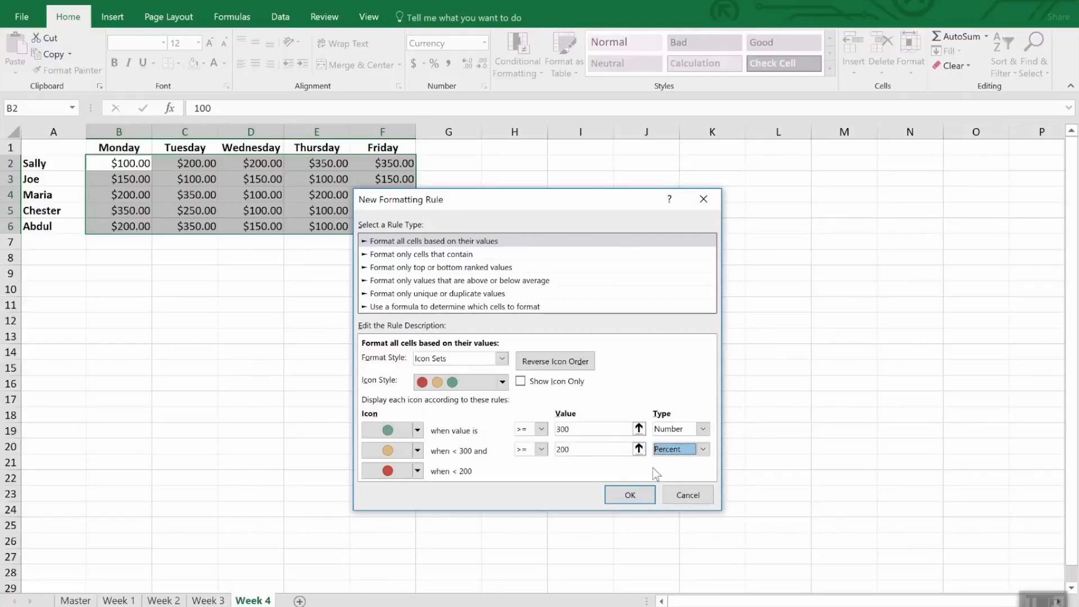
left_click(703, 449)
left_click(698, 463)
double_click(597, 450)
type("200")
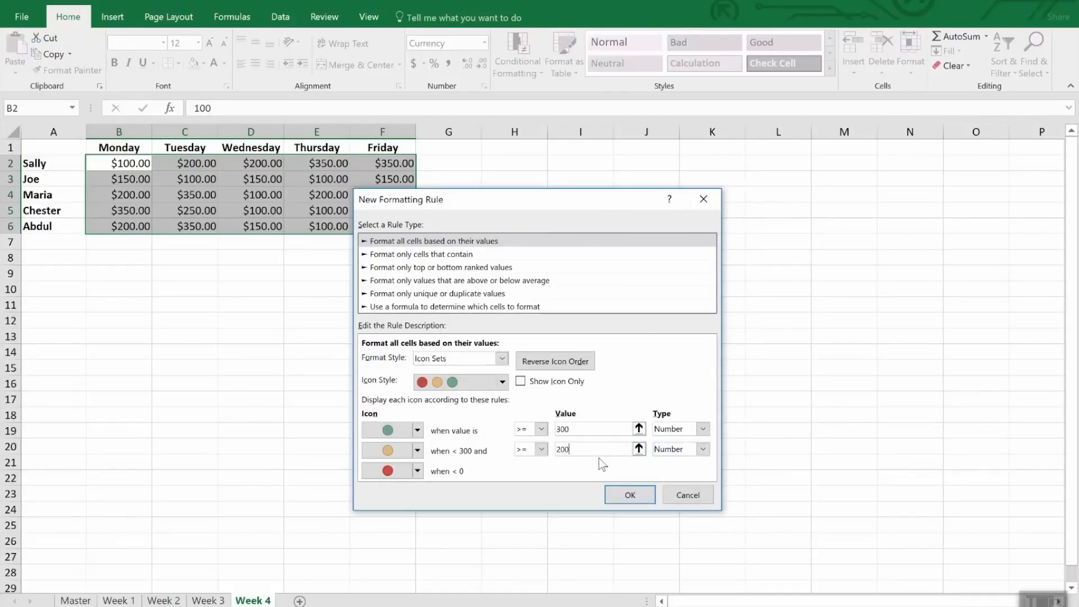
left_click(632, 491)
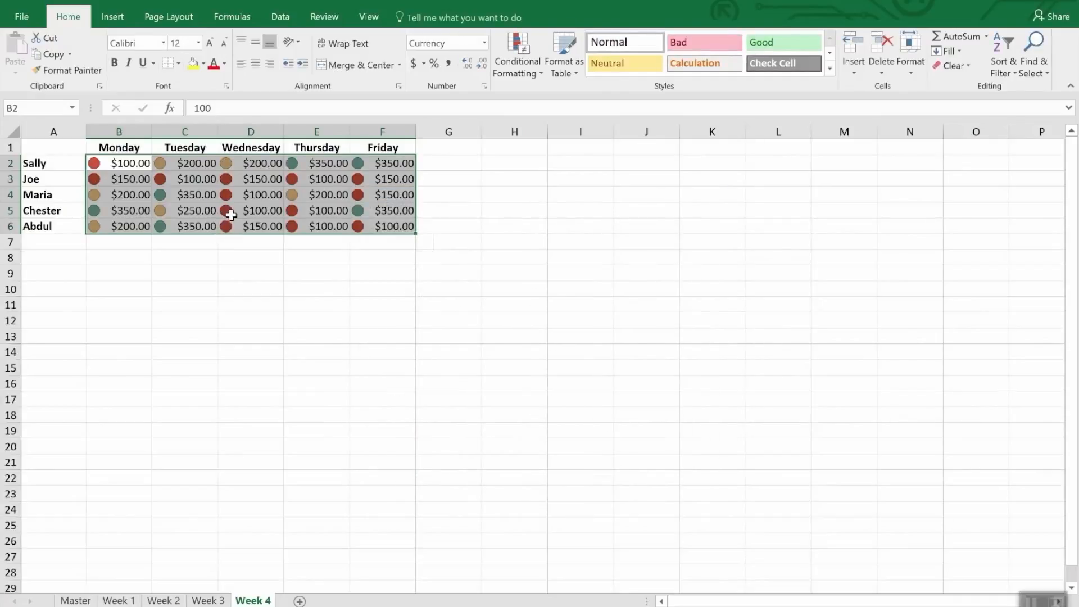
left_click(254, 256)
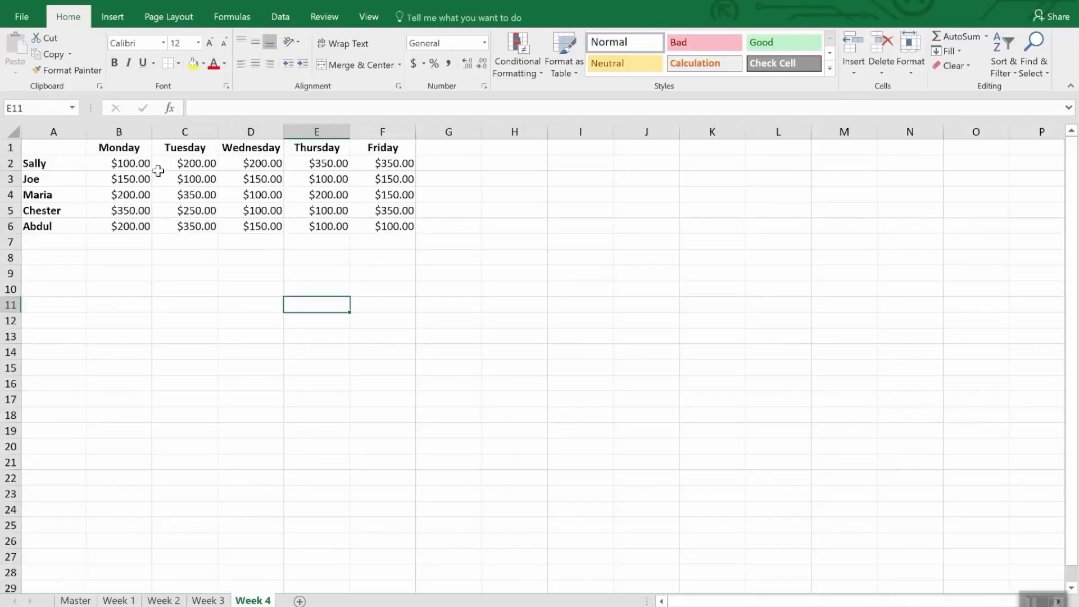
Create a formula-based conditional formatting rule for B2:F6 of the Week 4 sheet with the formula =b2<200.
left_click(130, 166)
left_click_drag(130, 166, 417, 227)
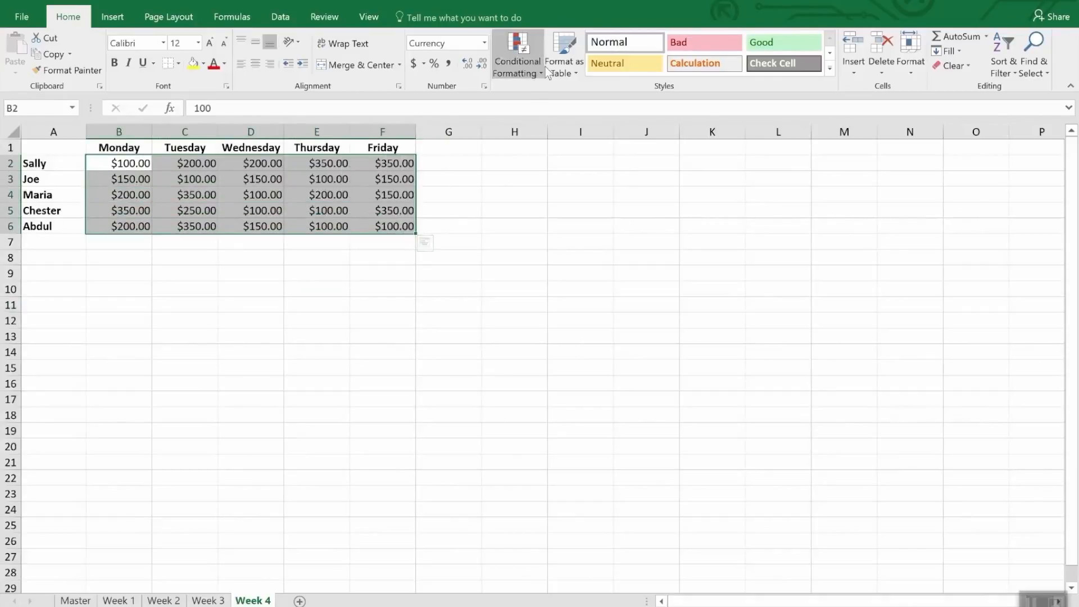
left_click(510, 48)
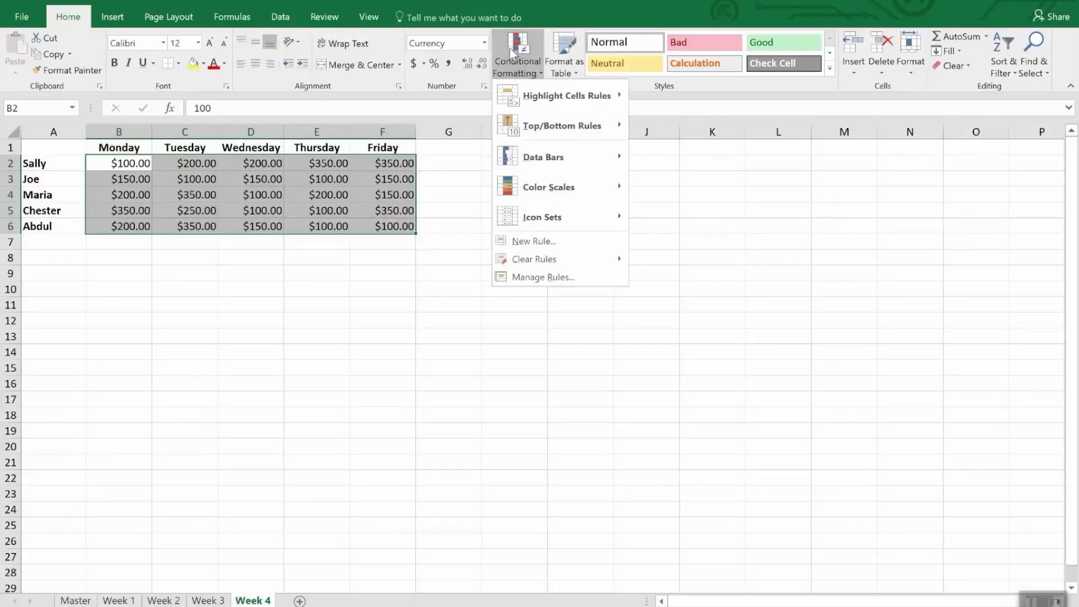
left_click(561, 248)
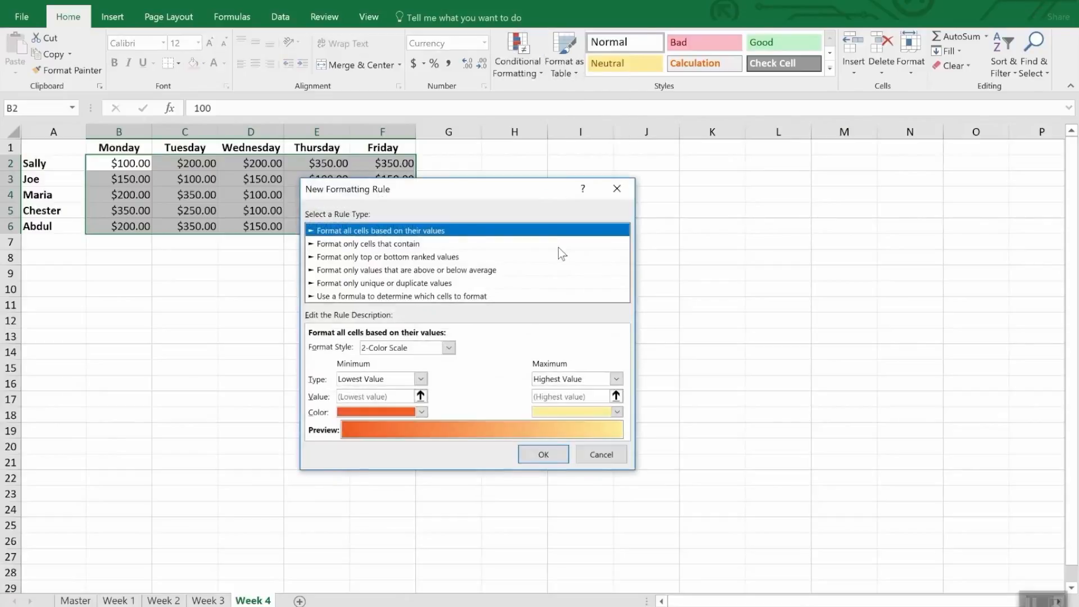
left_click(359, 296)
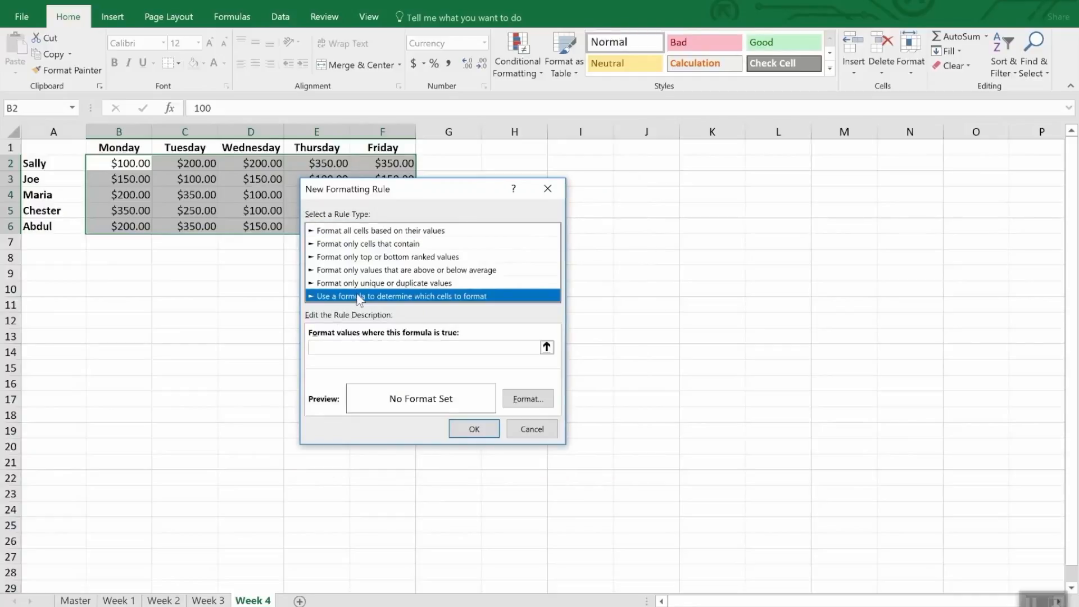
left_click(356, 348)
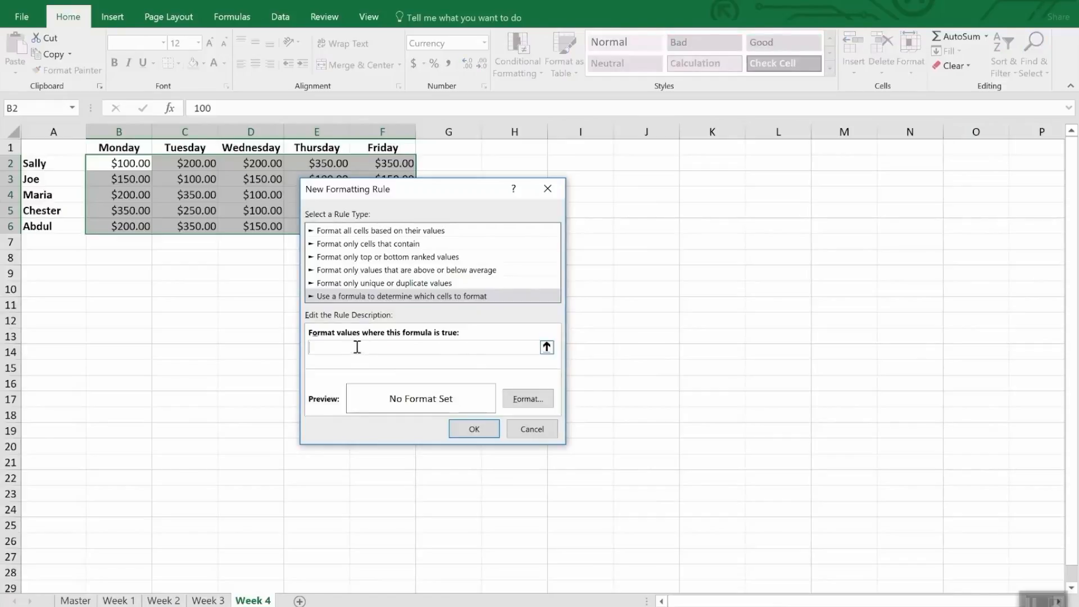
type("=b2<200")
Give the formula rule a yellow background fill and apply it to the Week 4 amounts.
left_click(531, 396)
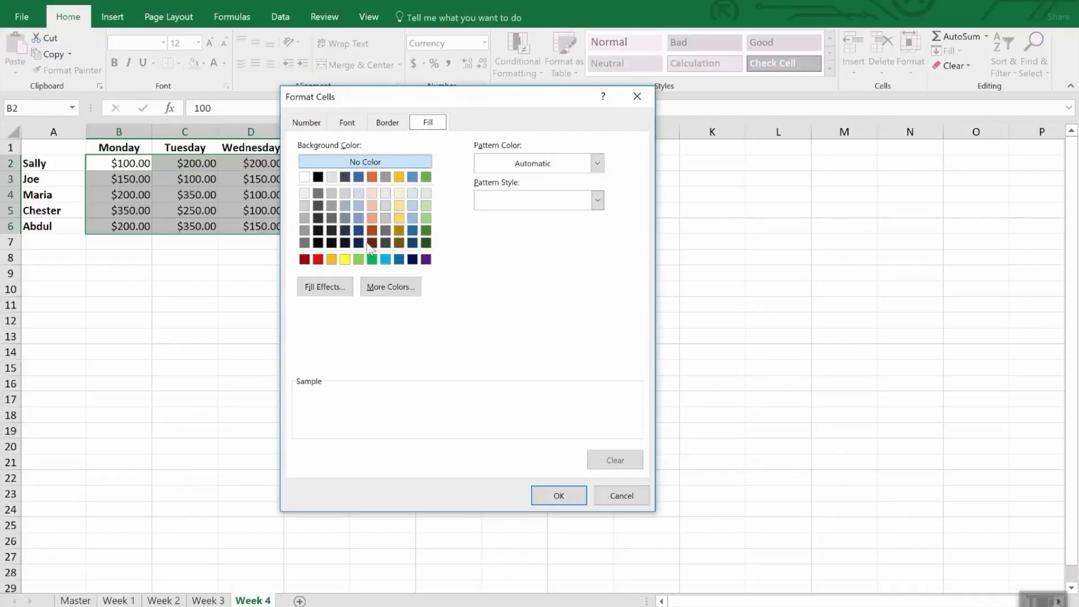
left_click(345, 259)
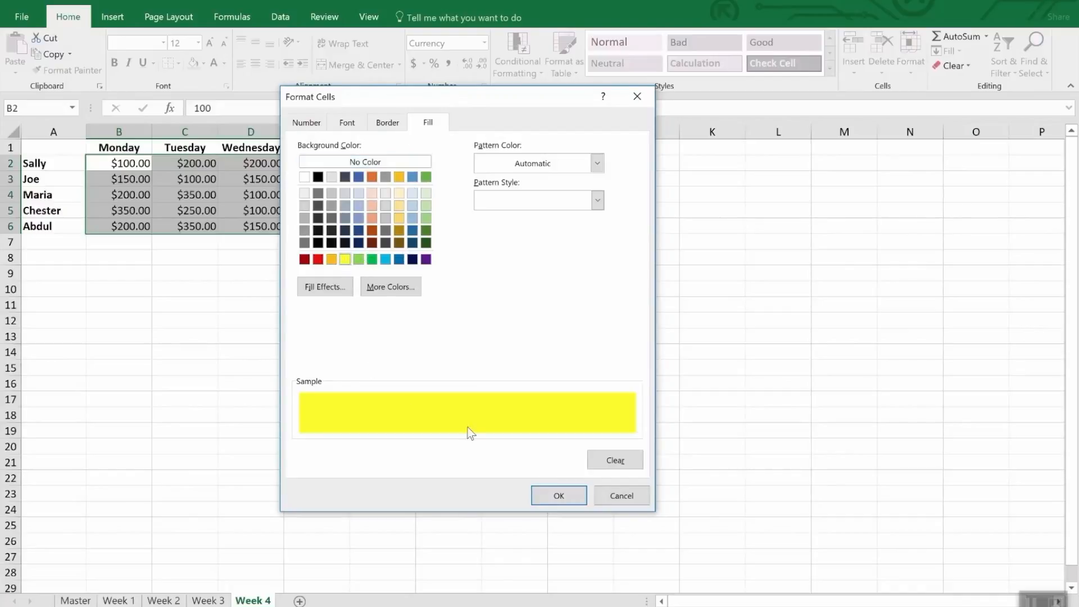
left_click(559, 496)
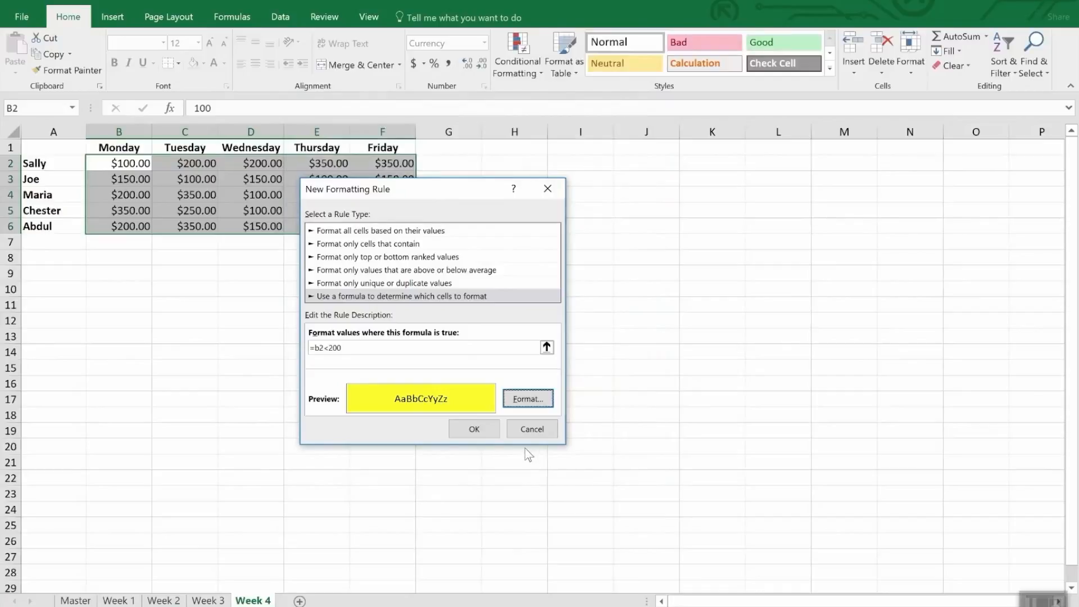
left_click(474, 429)
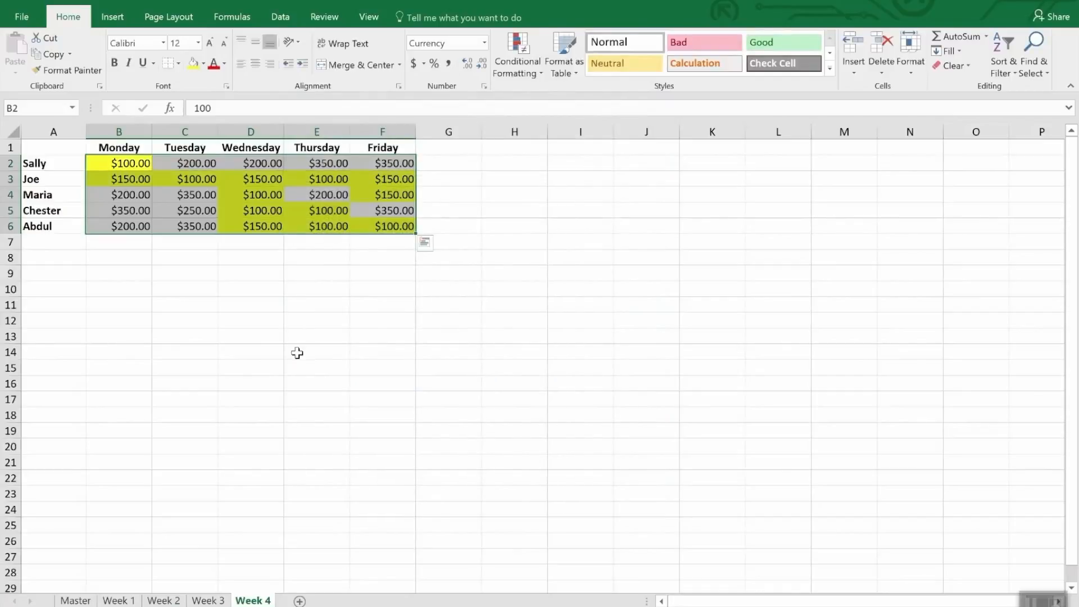
left_click(296, 351)
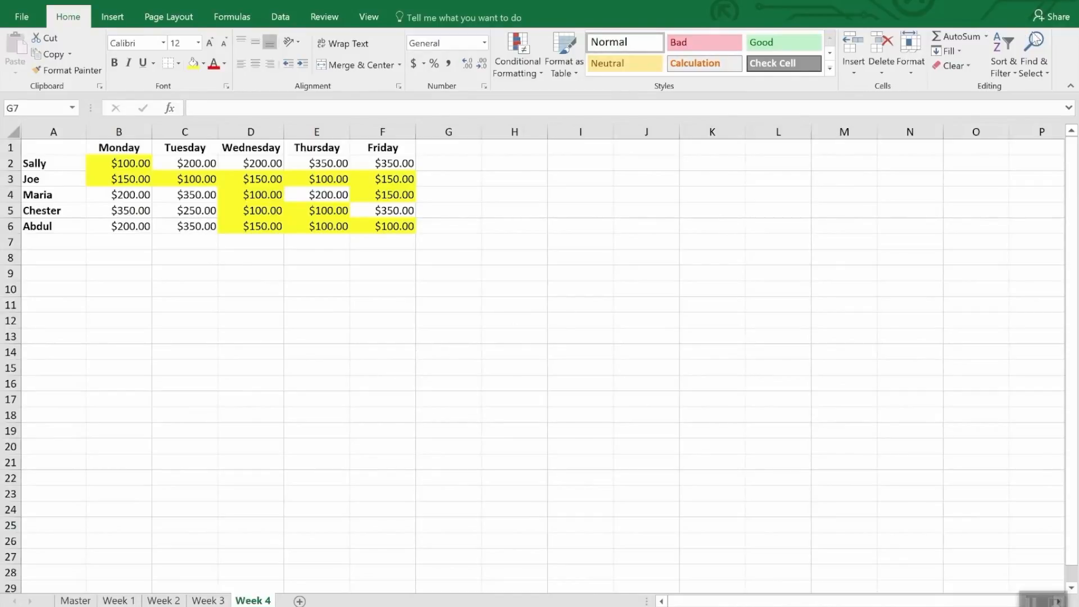
Select all cells on the Week 4 sheet that contain conditional formatting.
left_click(1039, 73)
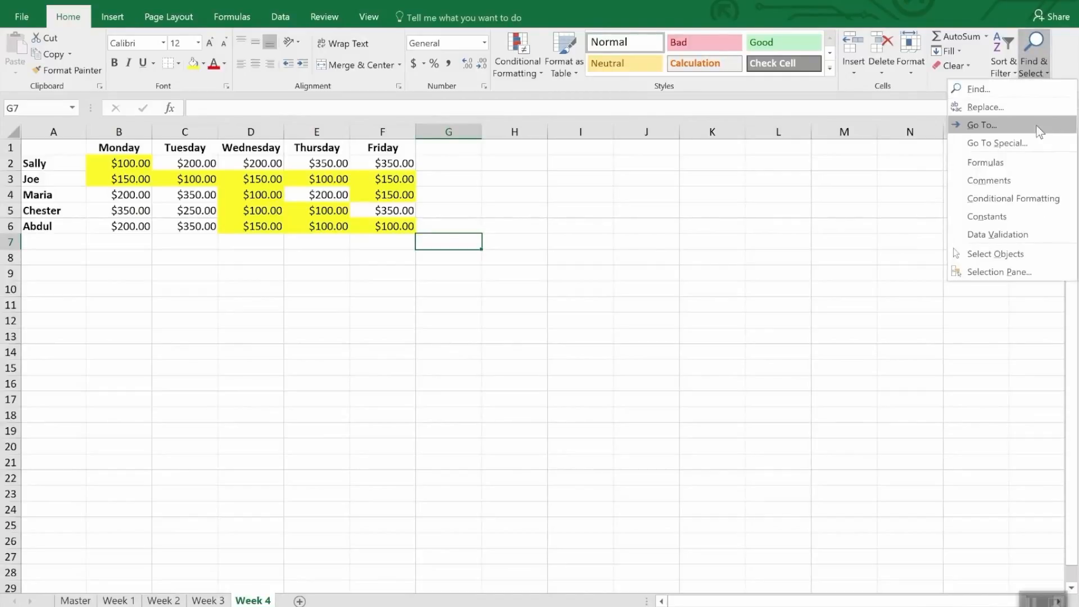
left_click(1049, 199)
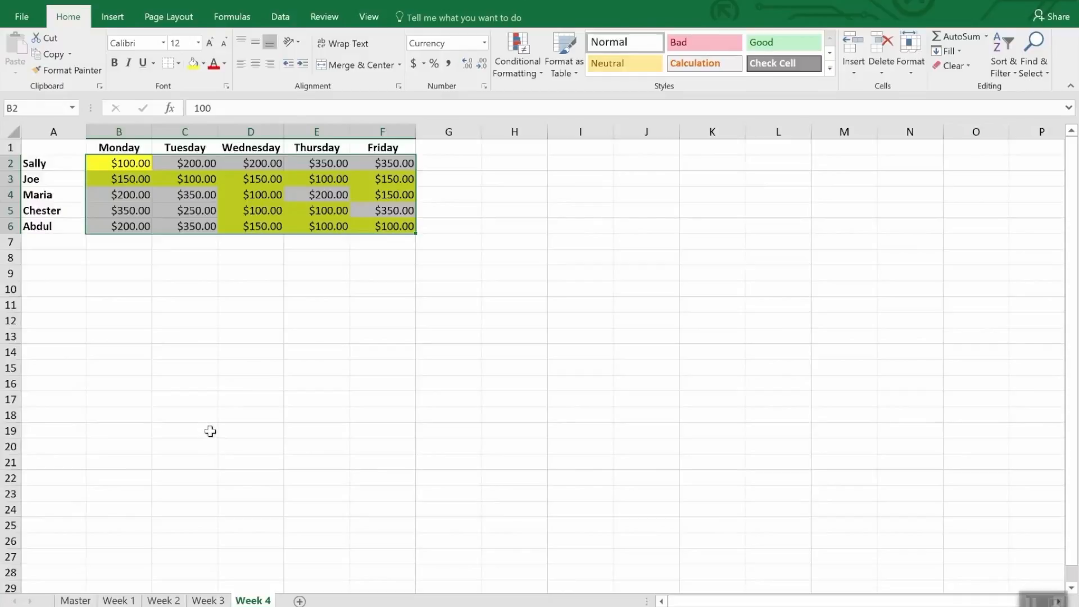
Try to copy the Week 4 conditional formatting to the amounts on the Week 3 sheet with Format Painter.
left_click(74, 71)
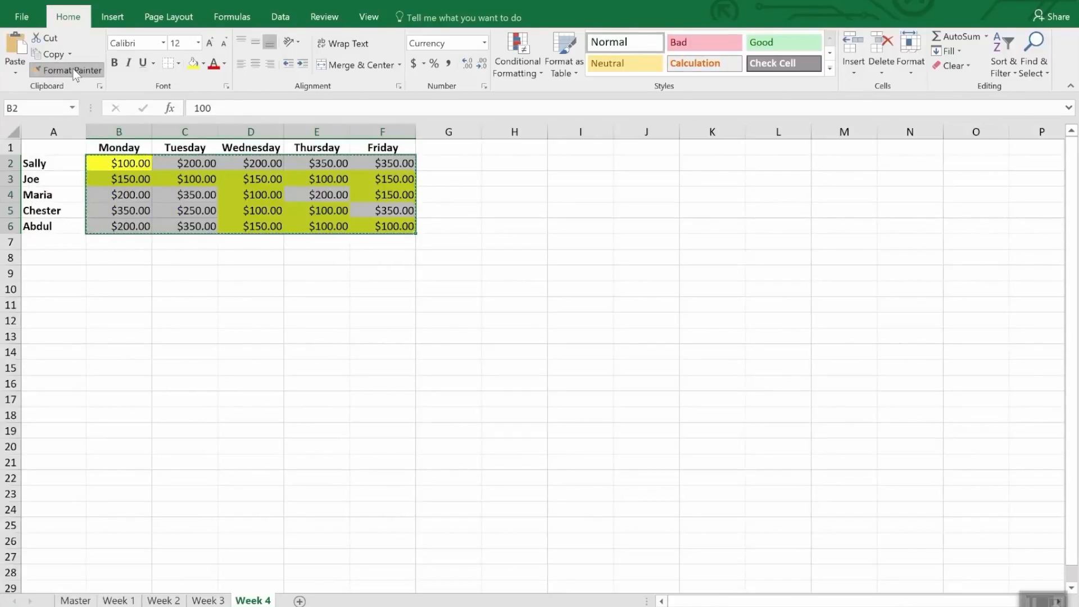
left_click(73, 72)
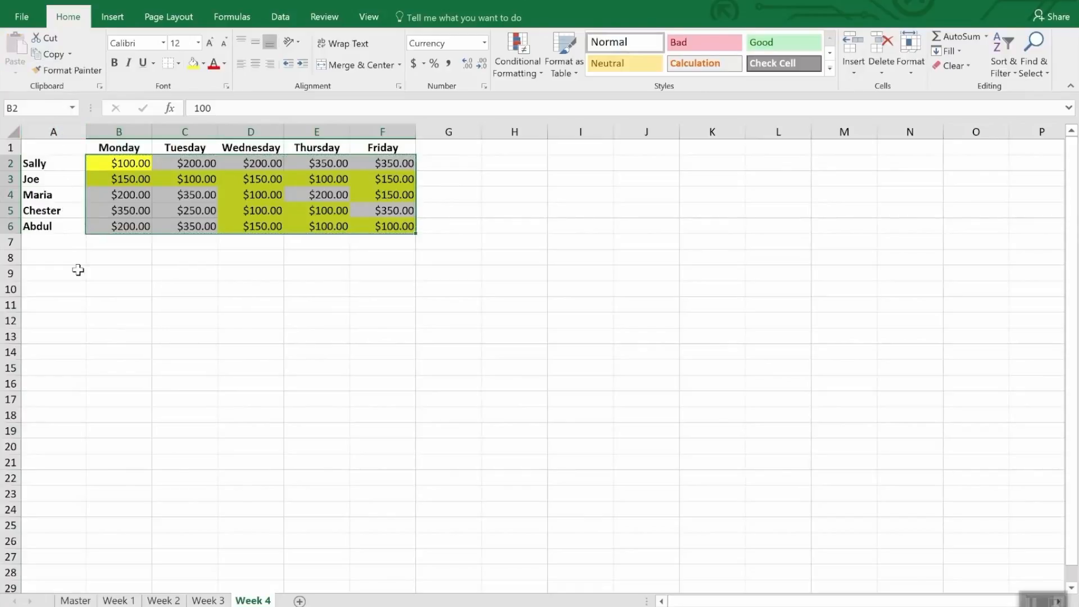
left_click(216, 601)
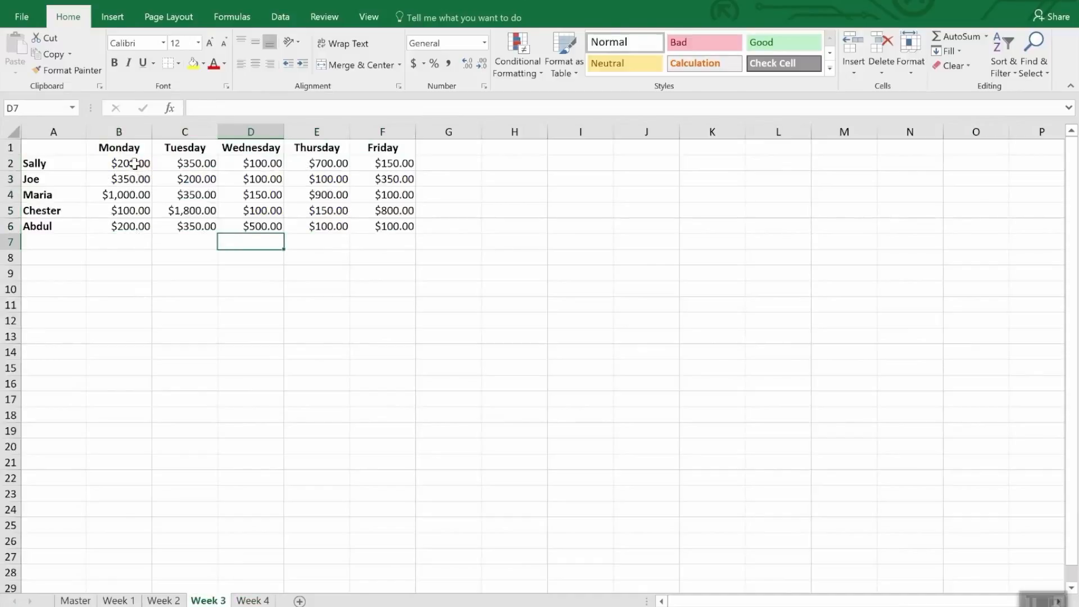
left_click_drag(133, 163, 387, 233)
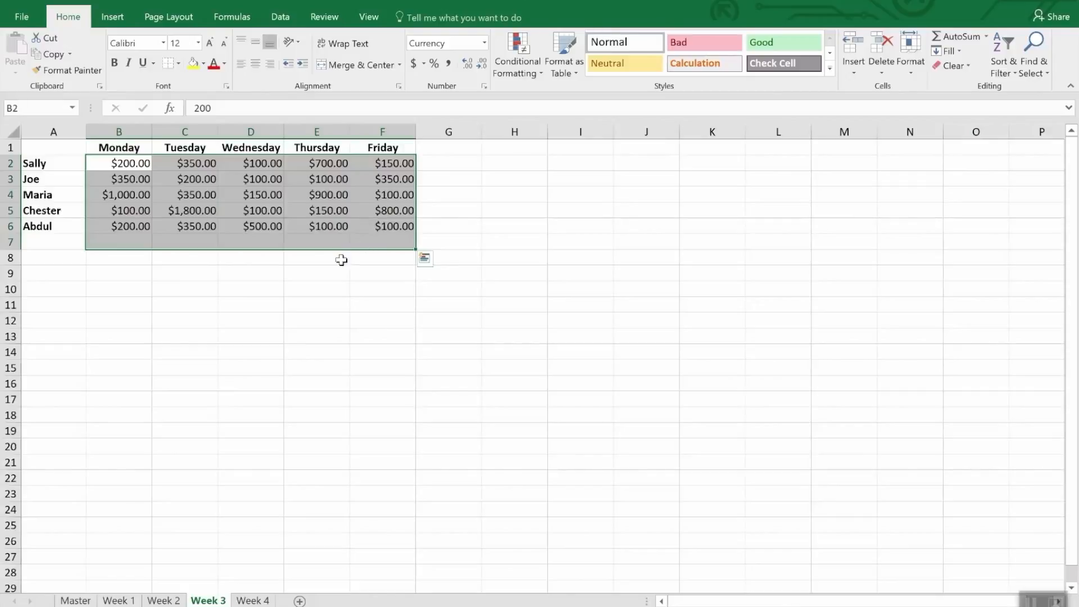
Copy the formatting of the Week 4 amounts to B2:F6 of the Week 3 sheet, keeping Format Painter active for repeated use.
left_click(250, 601)
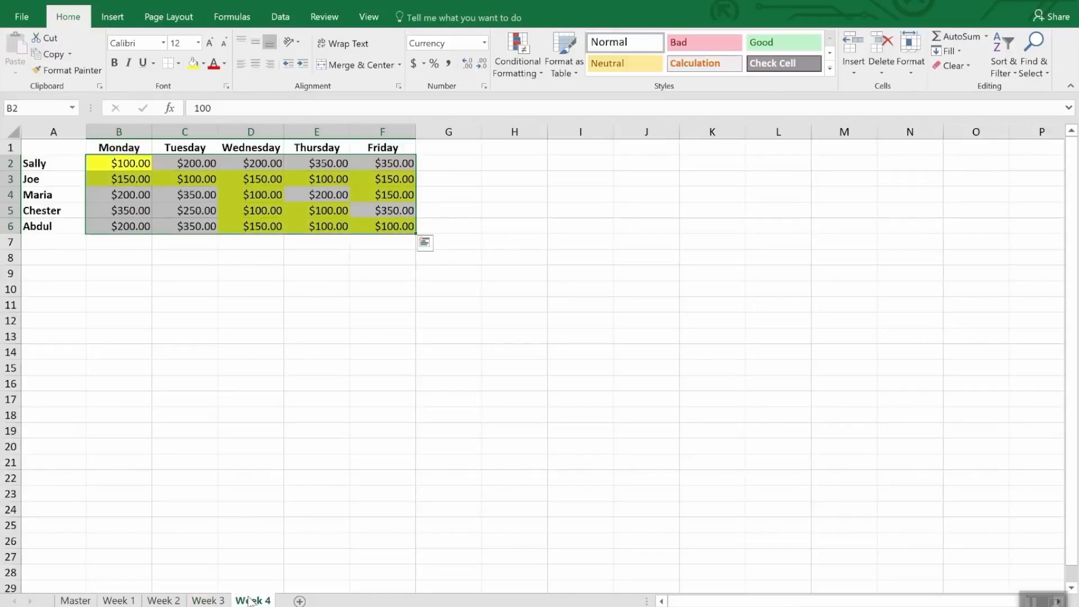
left_click(71, 72)
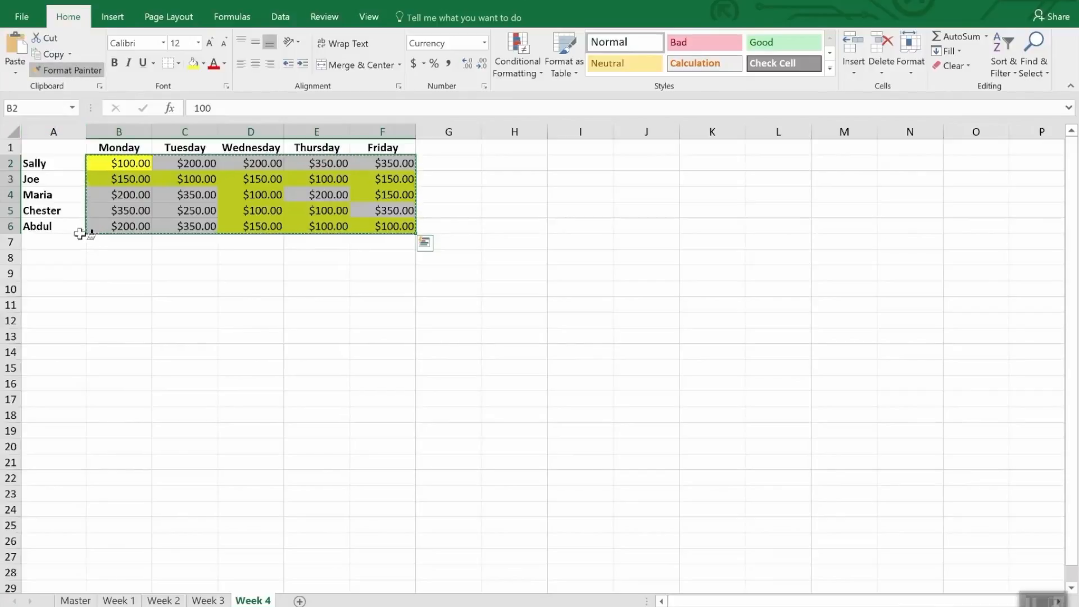
left_click(201, 600)
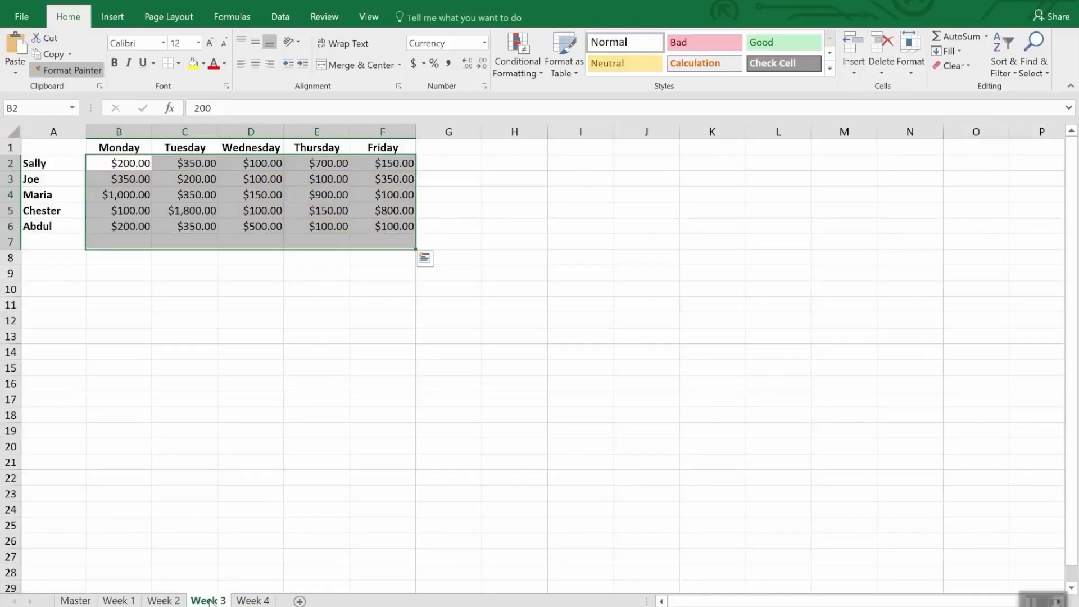
mouse_move(121, 163)
left_mouse_down()
mouse_move(191, 194)
mouse_move(300, 195)
mouse_move(393, 224)
left_mouse_up()
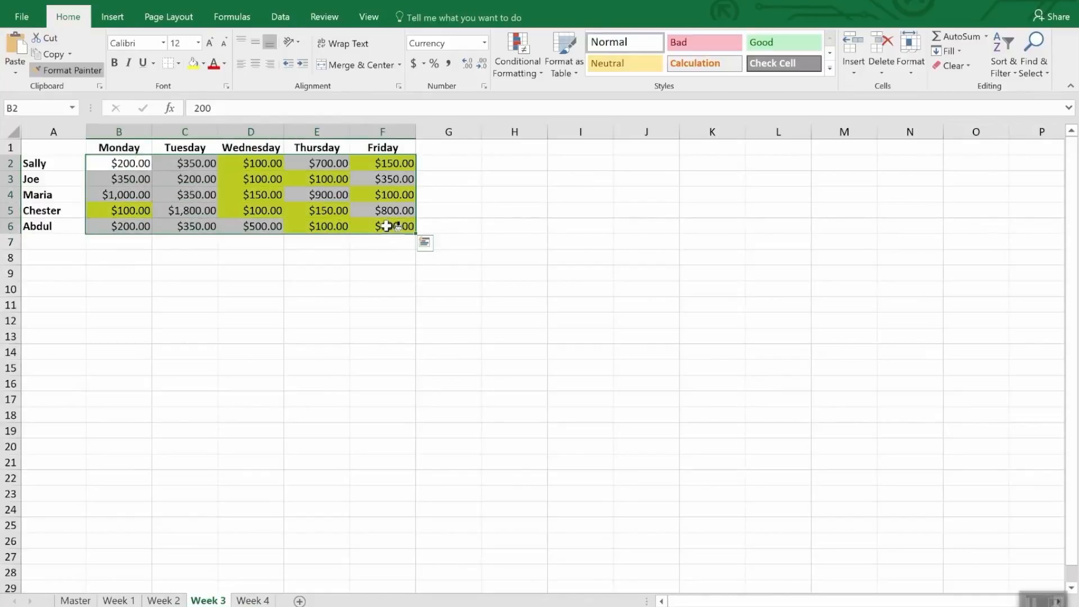
Apply the same Week 4 formatting to B2:F6 of the Week 2 and Week 1 sheets with Format Painter.
left_click(164, 601)
left_click(144, 164)
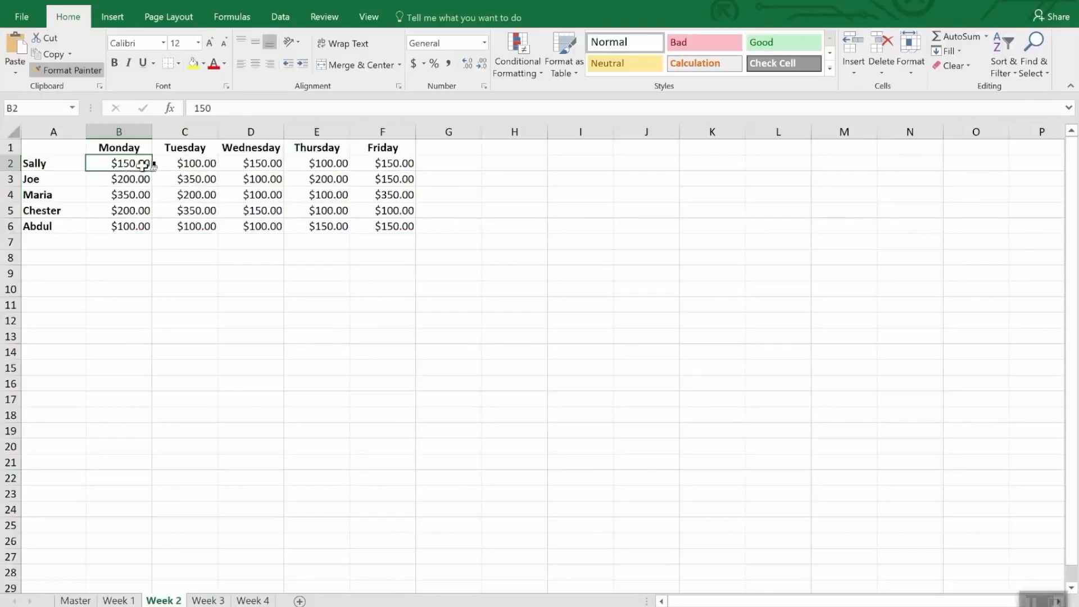
left_click_drag(144, 164, 414, 225)
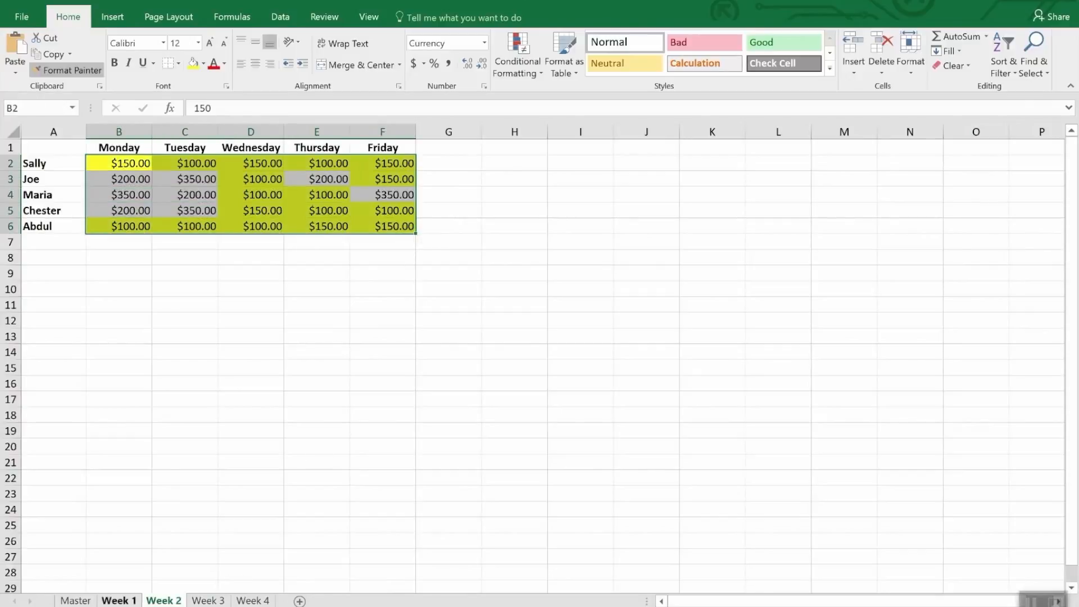
left_click(119, 600)
left_click_drag(132, 168, 381, 230)
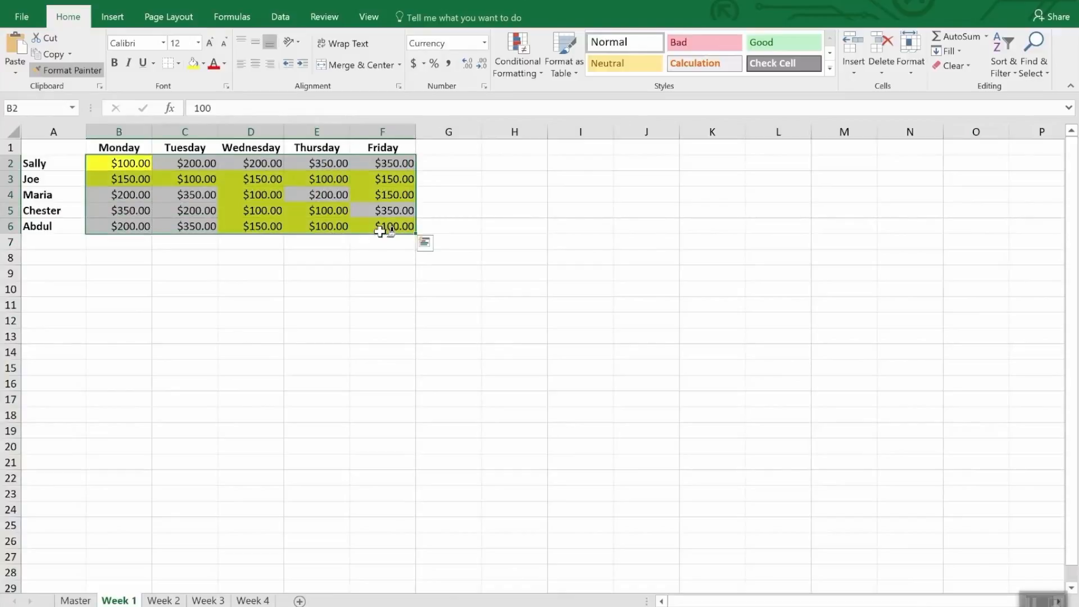
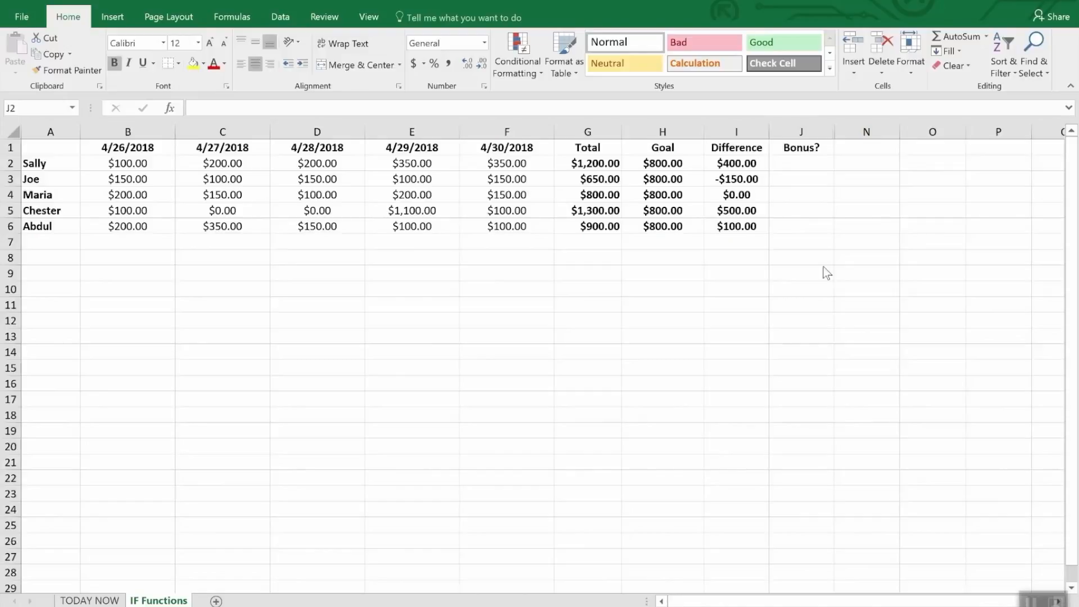
left_click(805, 162)
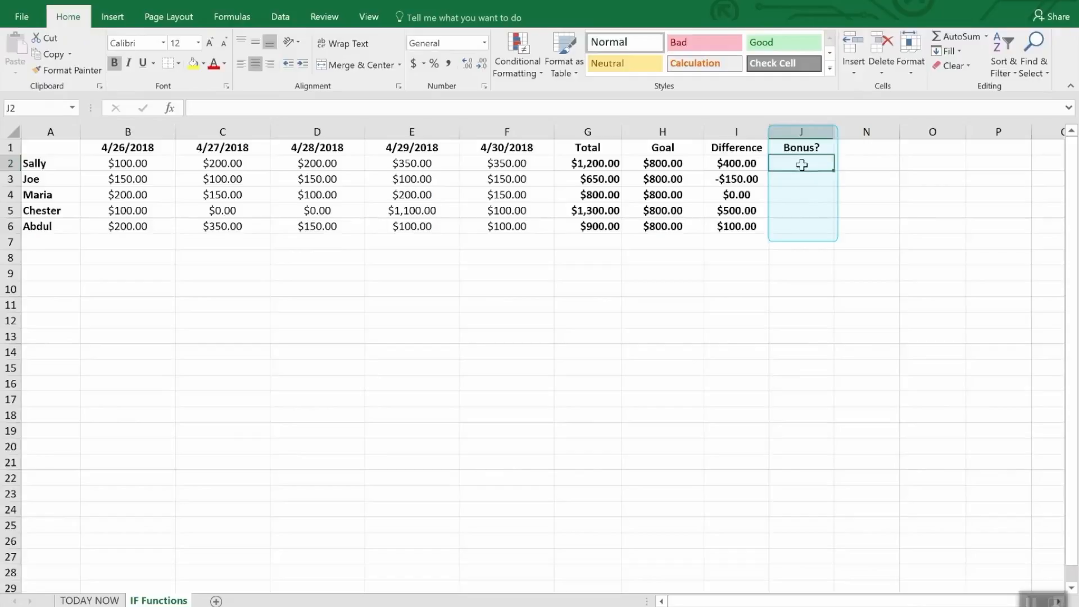
left_click_drag(802, 162, 805, 242)
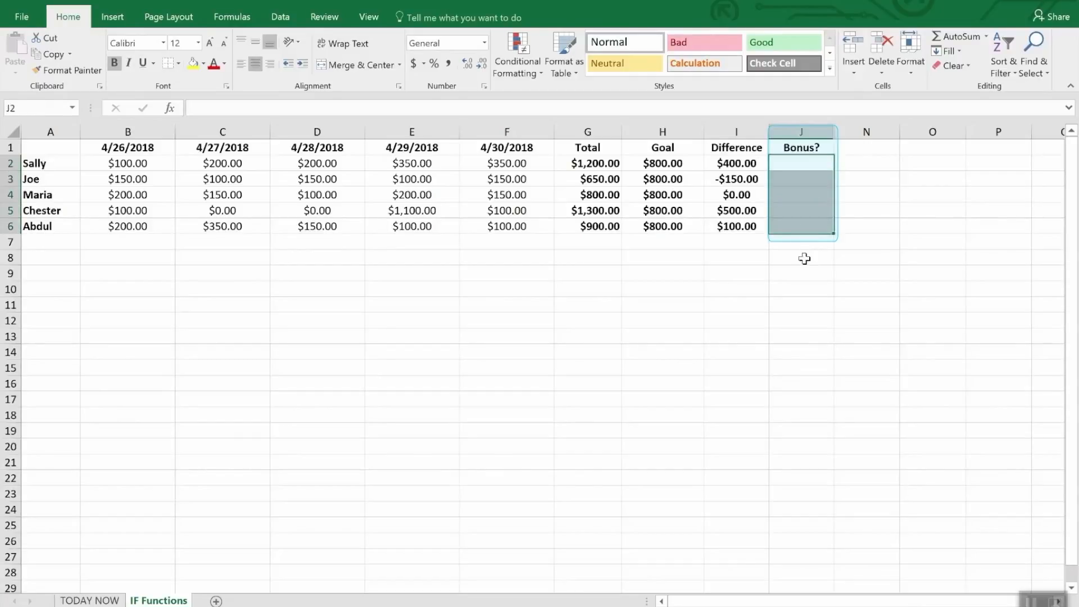
left_click(804, 258)
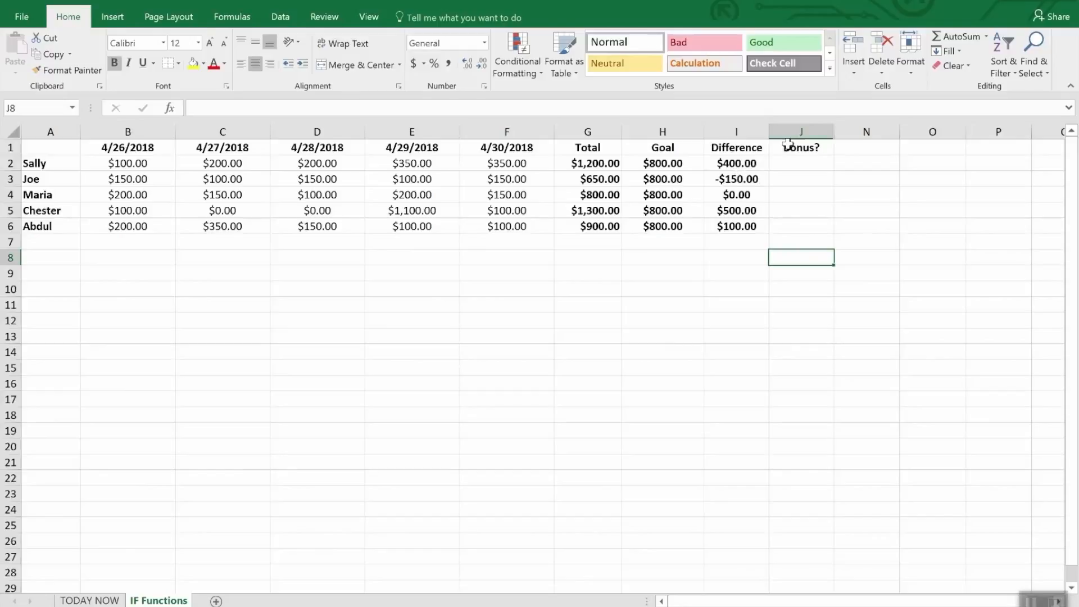
Enter the formula =IF(I2>0,"Yes","No") in cell J2 of the Bonus? column.
left_click(804, 168)
type("=")
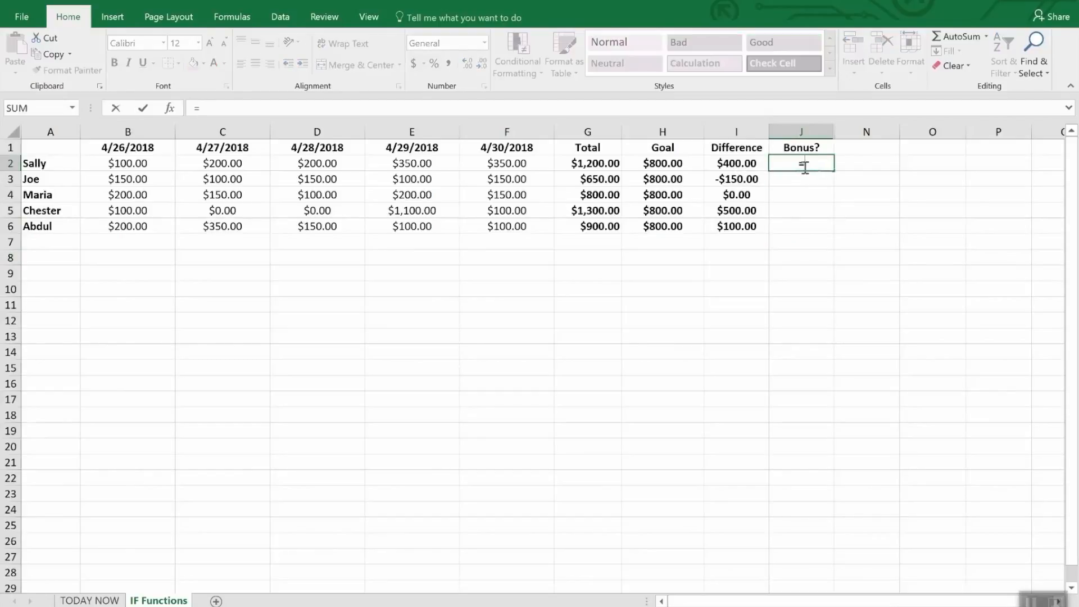
type("IF(i2")
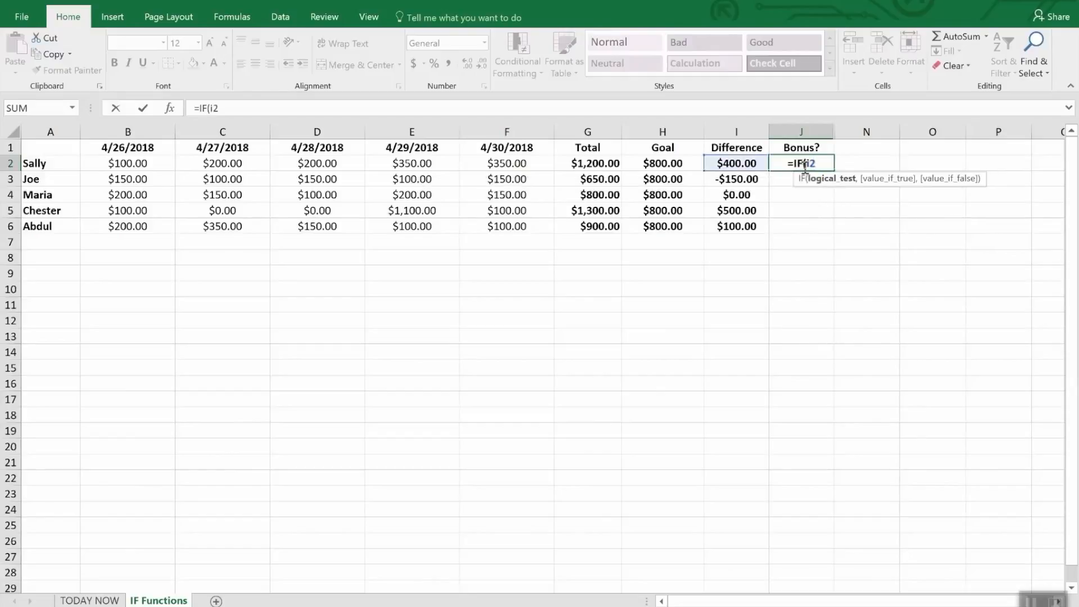
type(">")
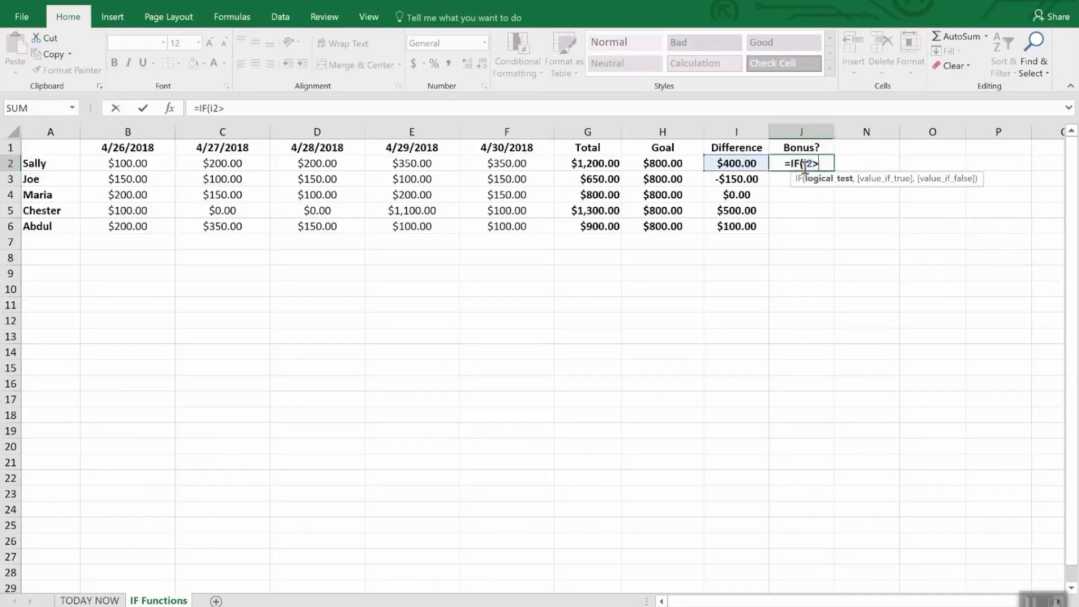
type("0,")
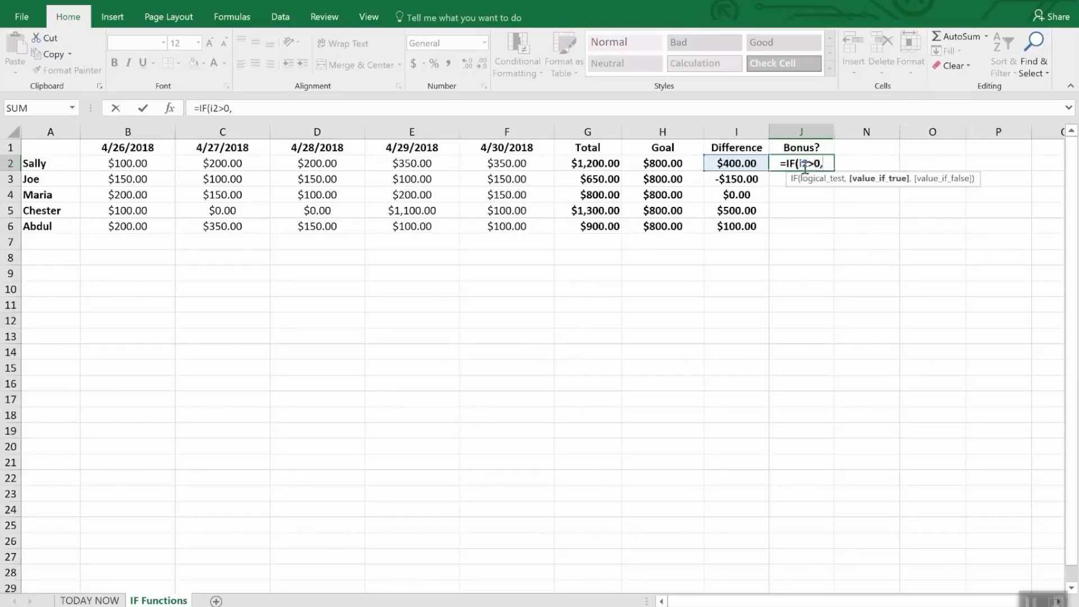
type("\"Y")
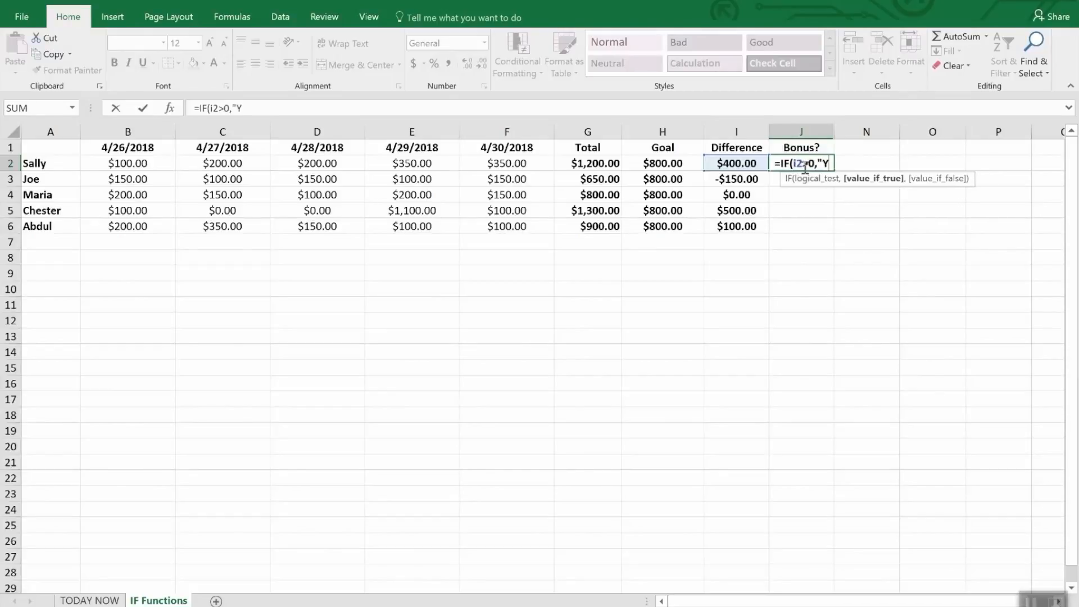
type("es\"")
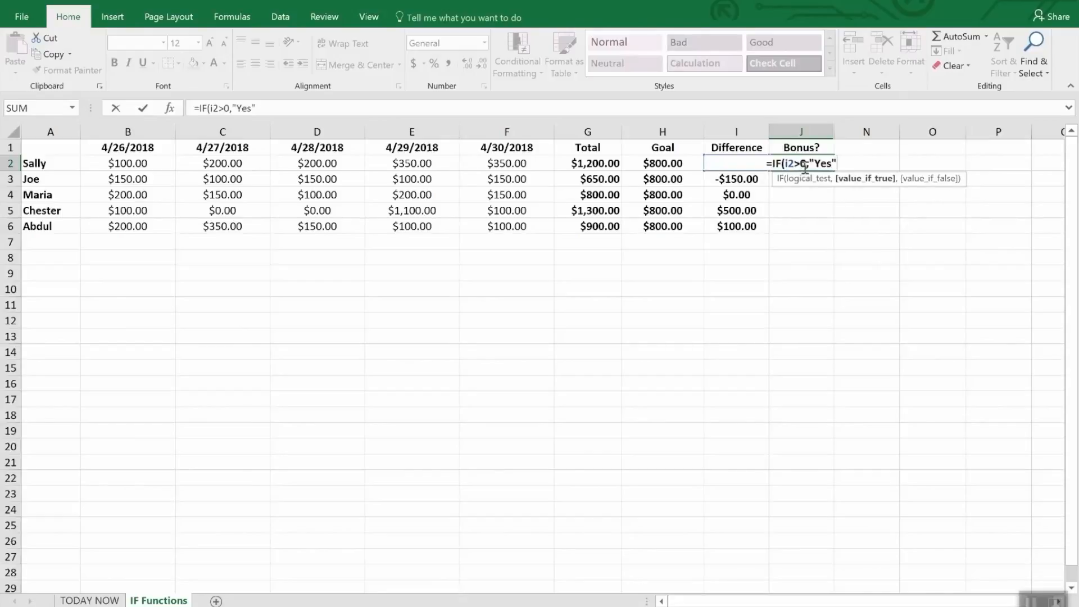
type(",N")
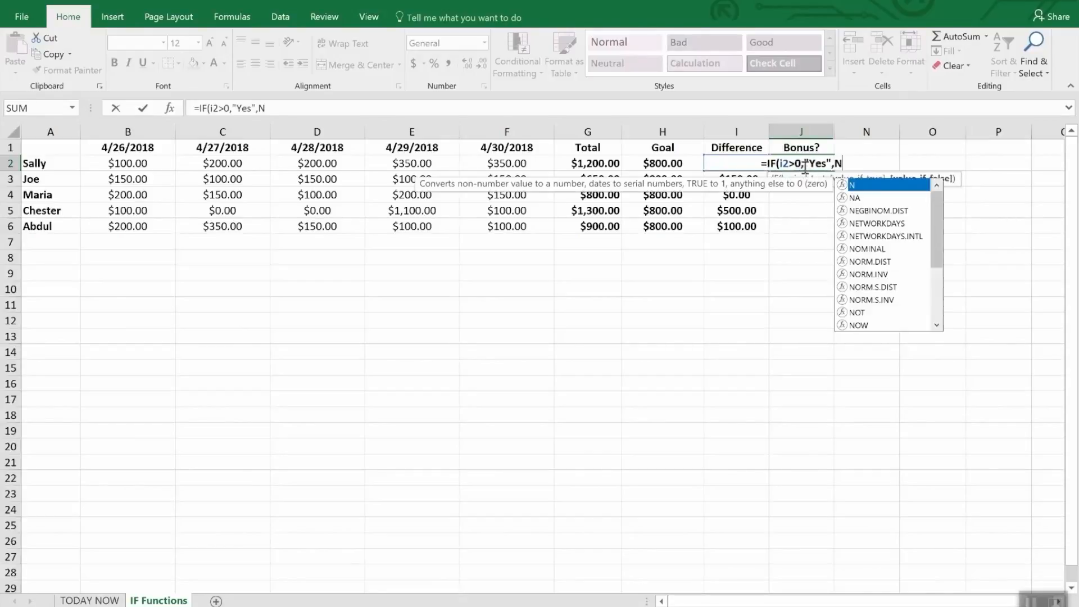
type("o")
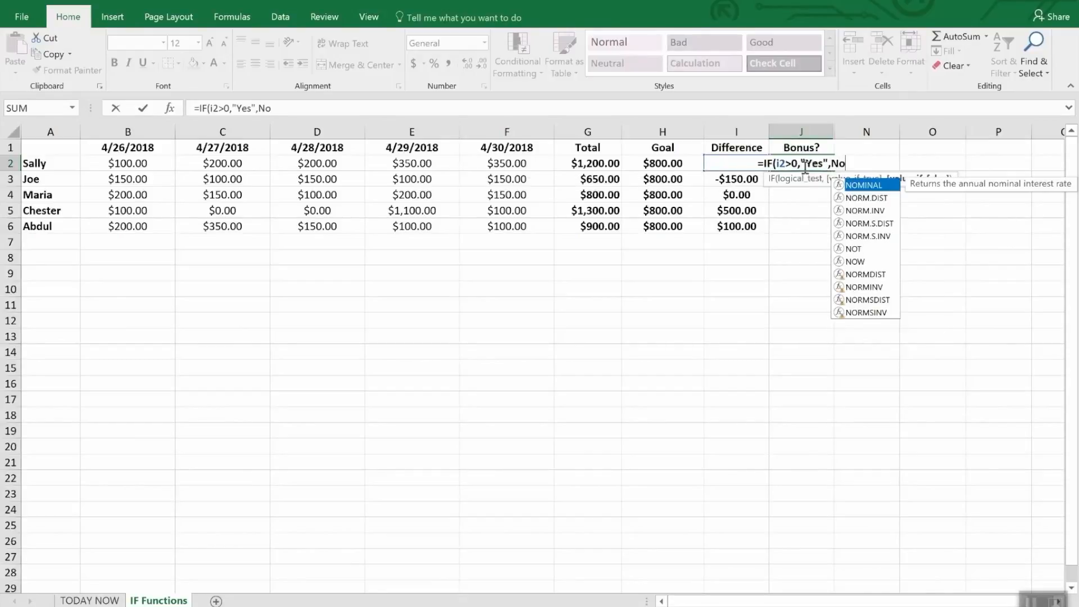
key("BackSpace")
key("BackSpace")
type("\"N")
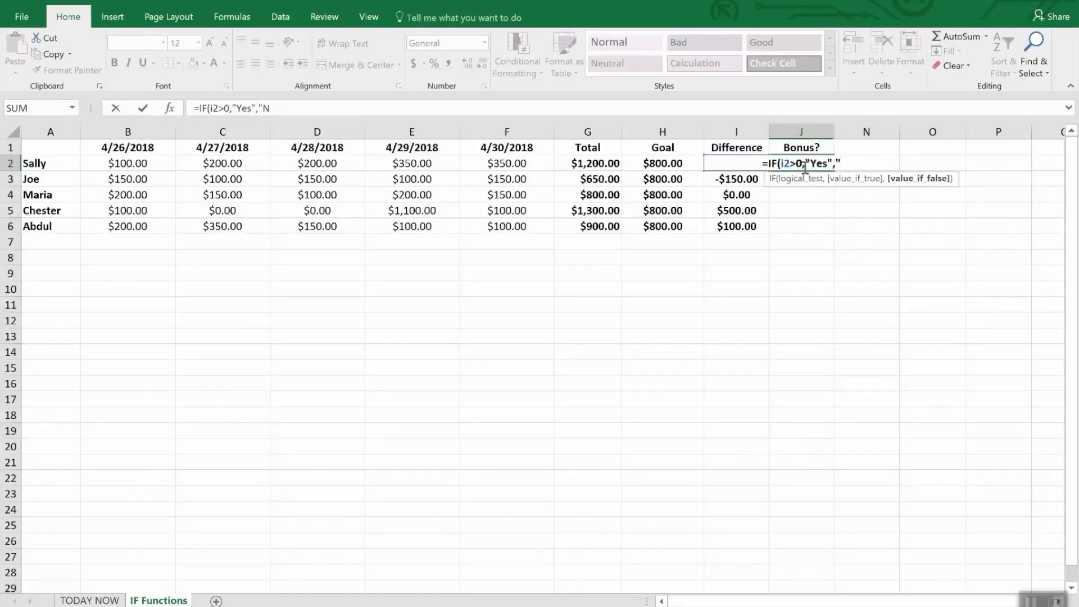
type("o\"")
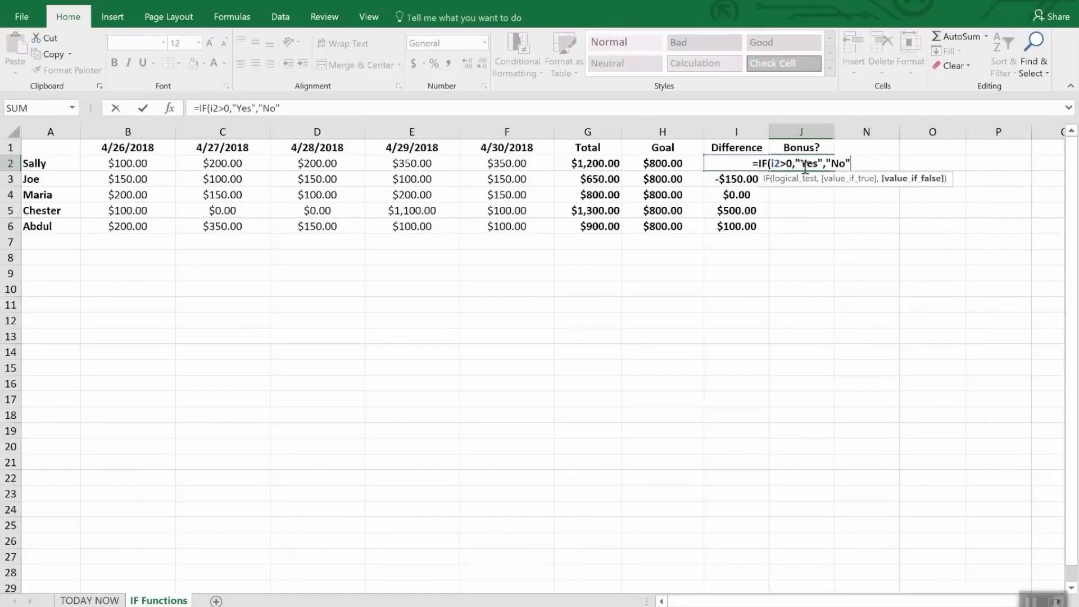
type(")")
key("Return")
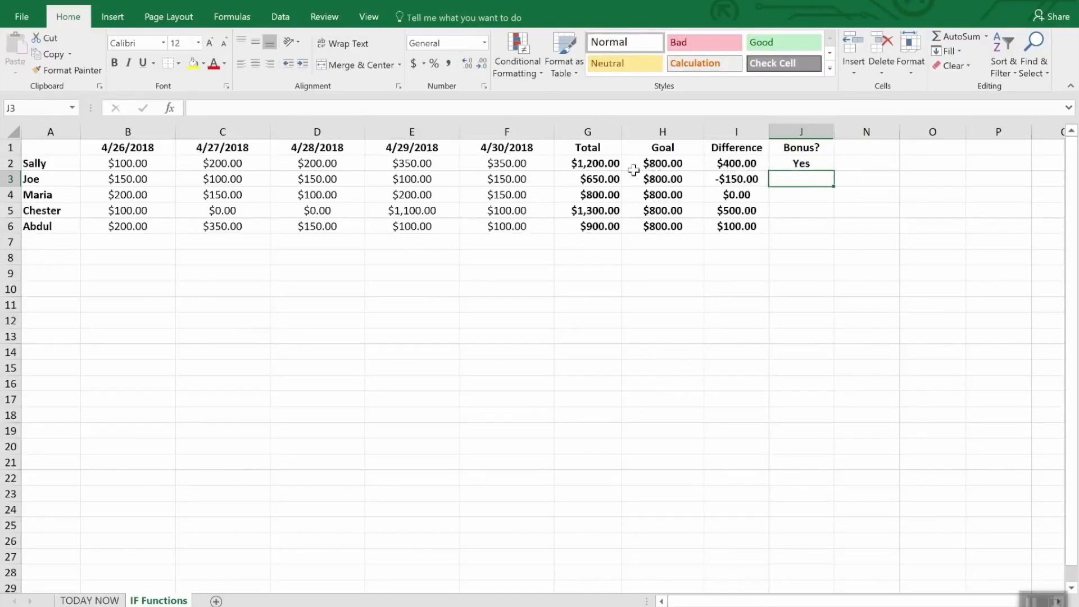
Fill the bonus formula from J2 down through J6.
left_click(817, 214)
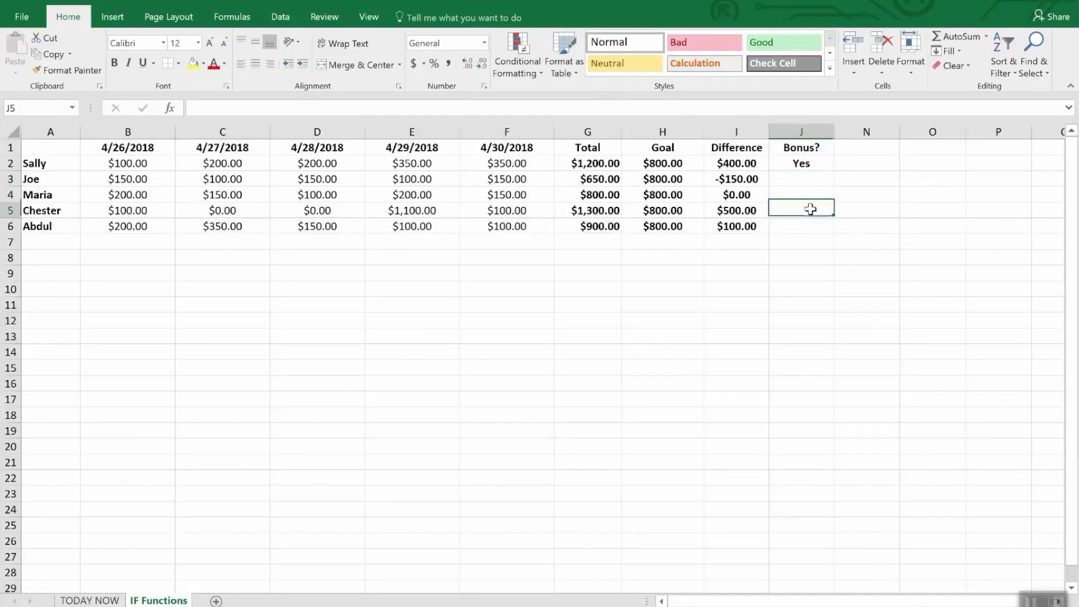
left_click(803, 163)
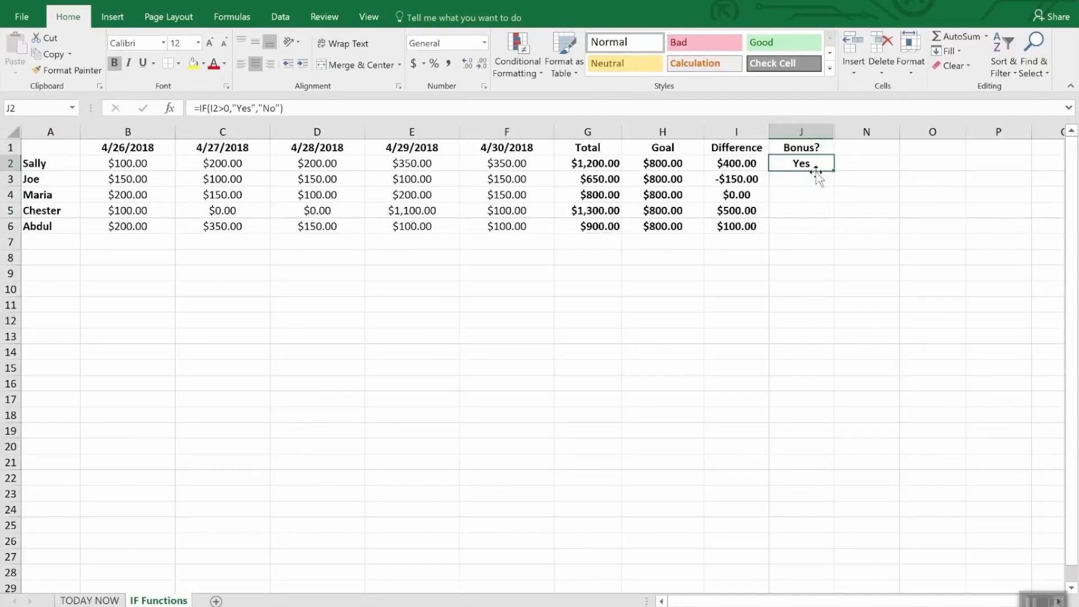
left_click_drag(834, 170, 835, 233)
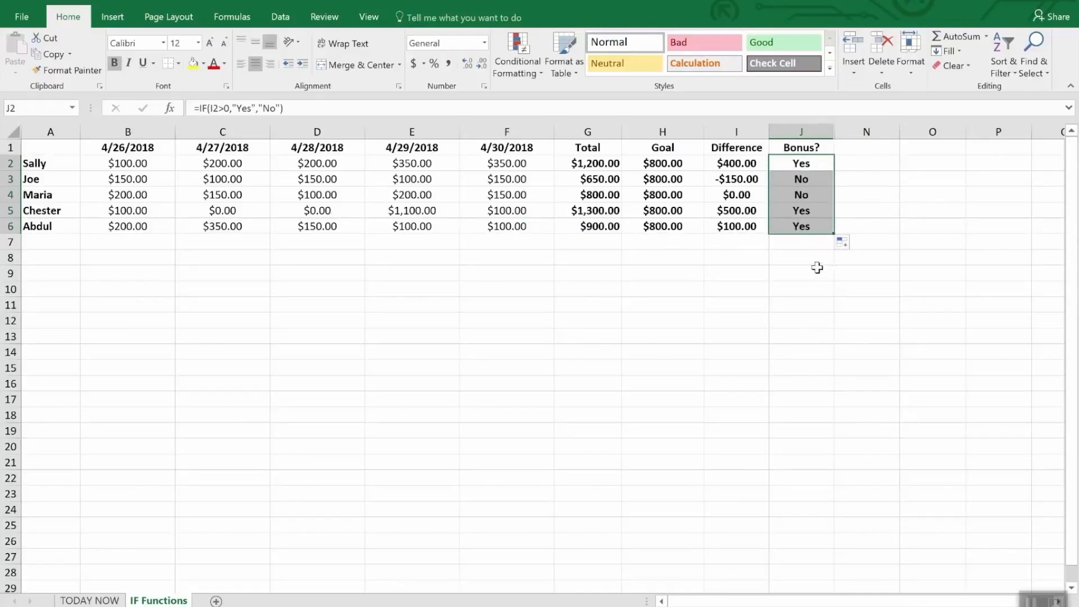
left_click(818, 271)
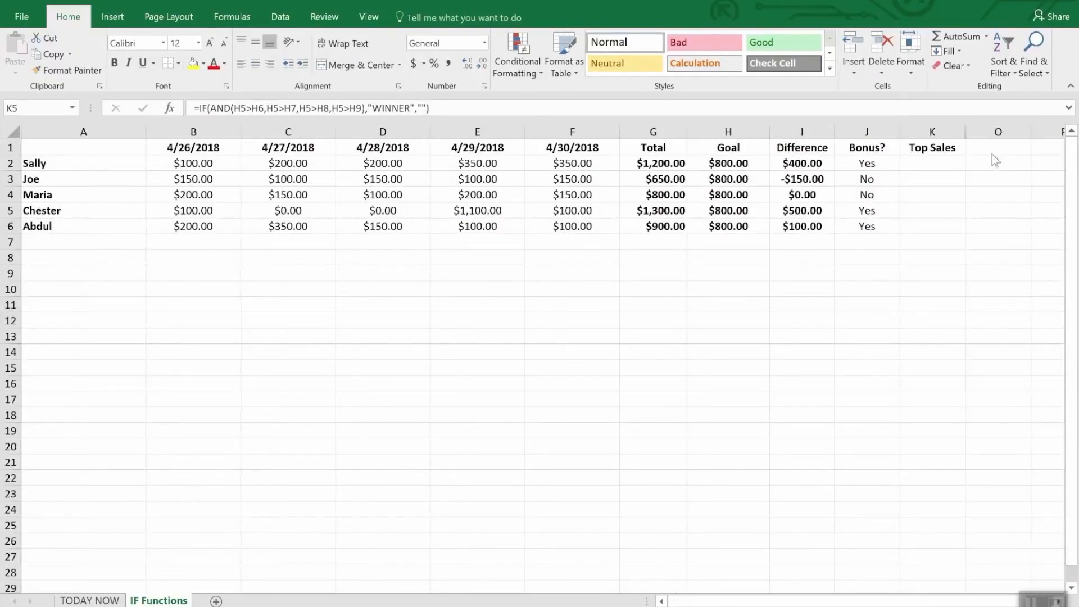
Enter the formula =IF(AND(I5>I2,I5>I3,I5>I4,I5>I6),"WINNER","") in cell K5 of the Top Sales column.
left_click(934, 148)
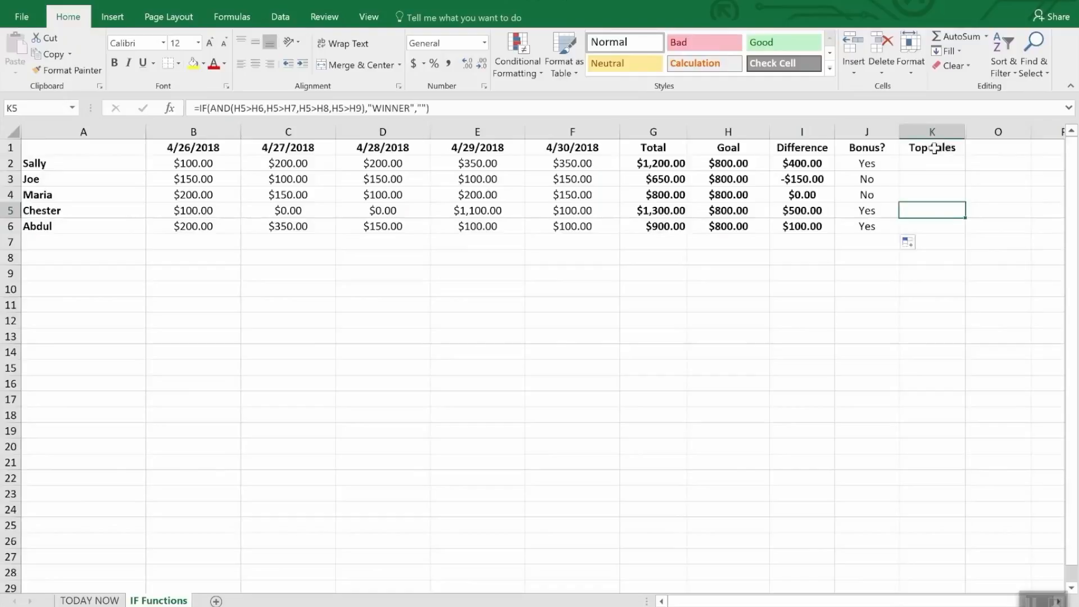
left_click(934, 148)
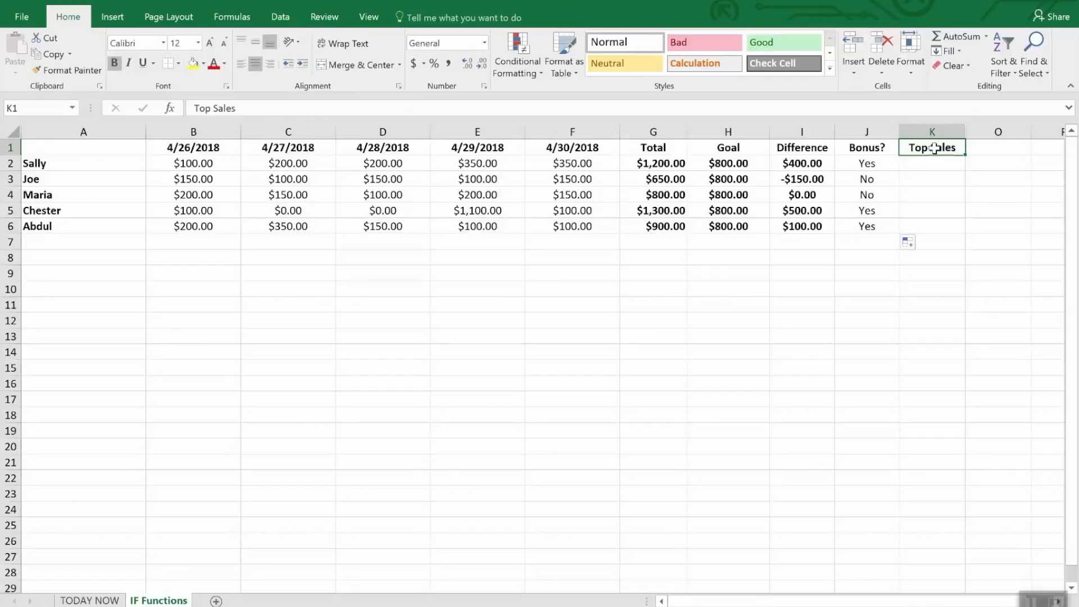
left_click(919, 213)
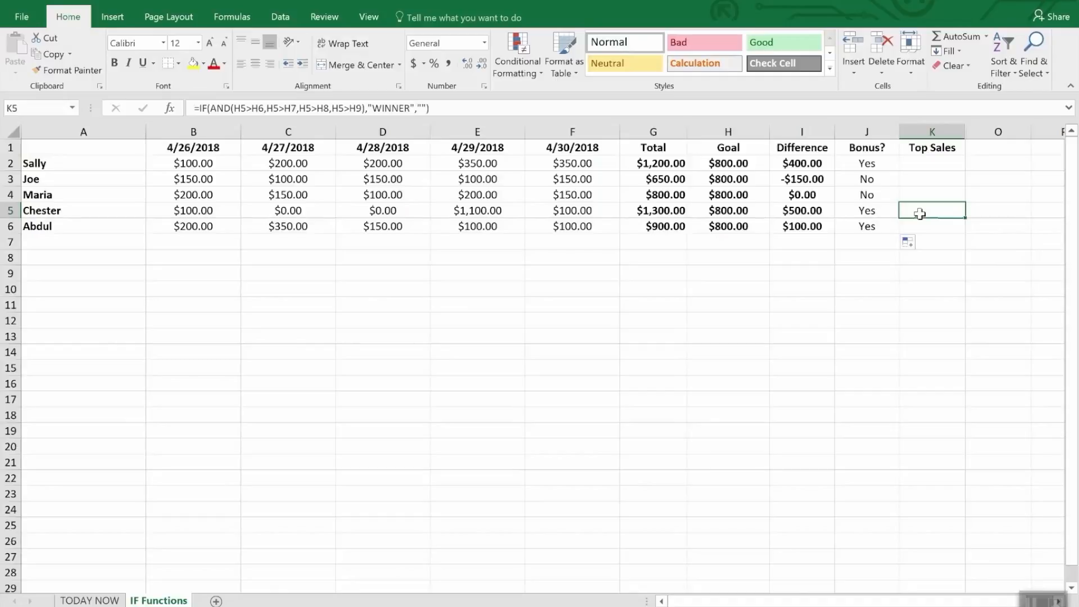
type("=")
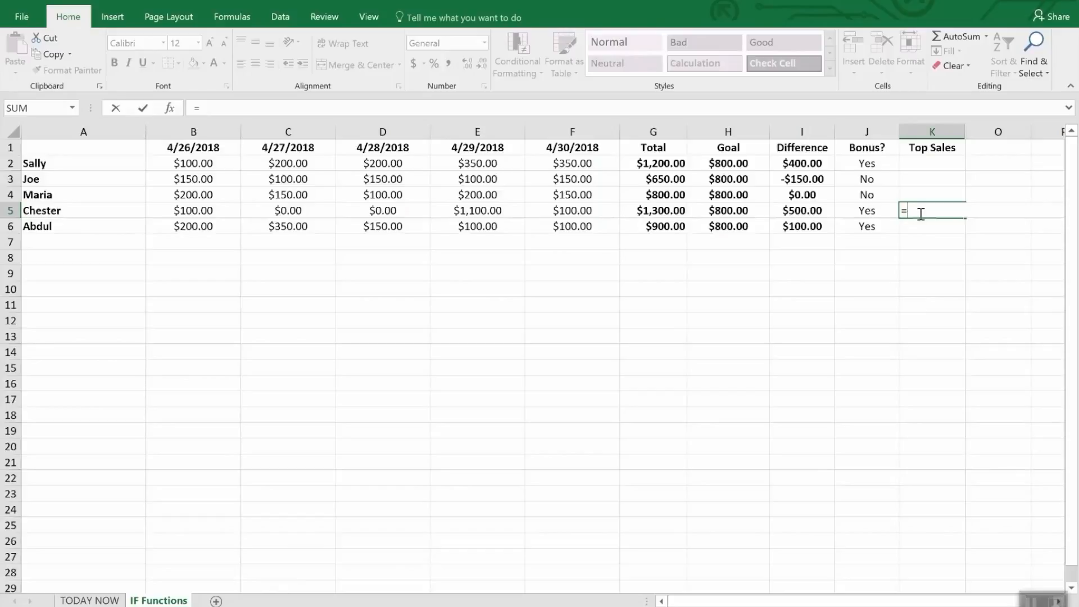
type("IF(")
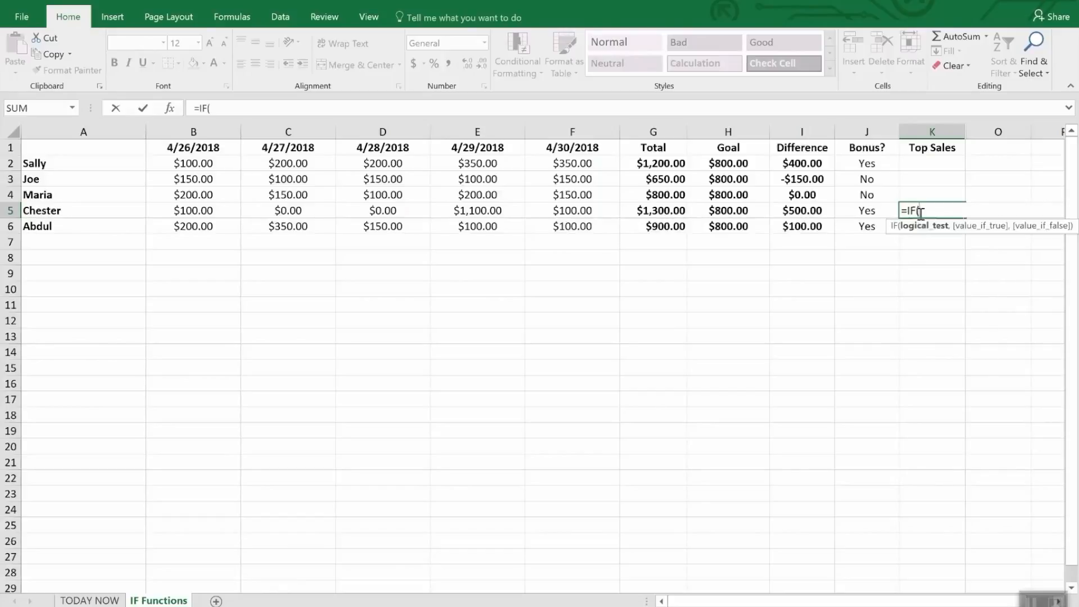
type("and(")
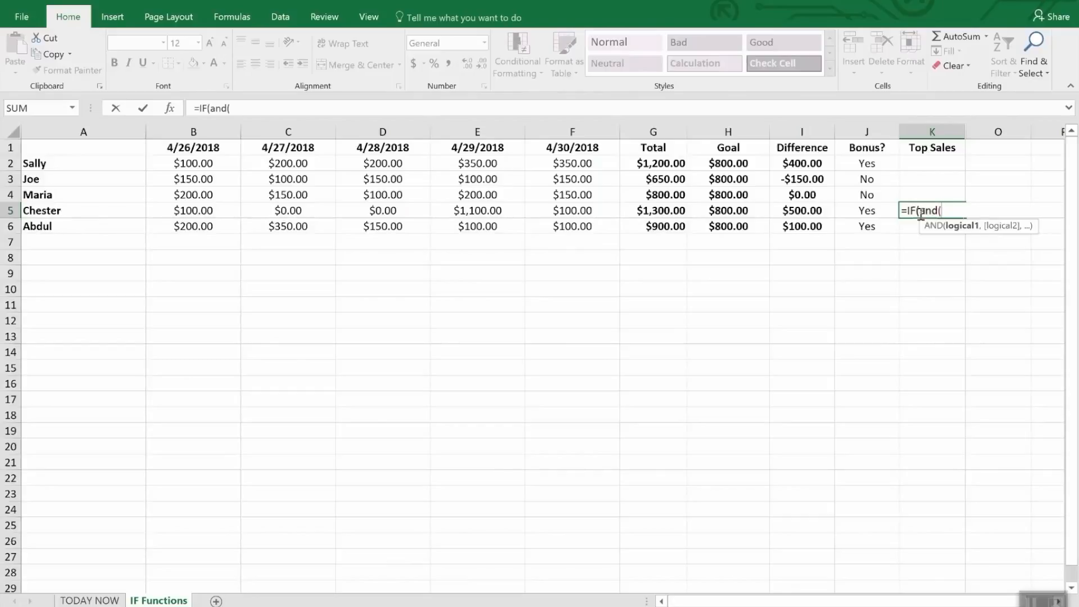
type("i5")
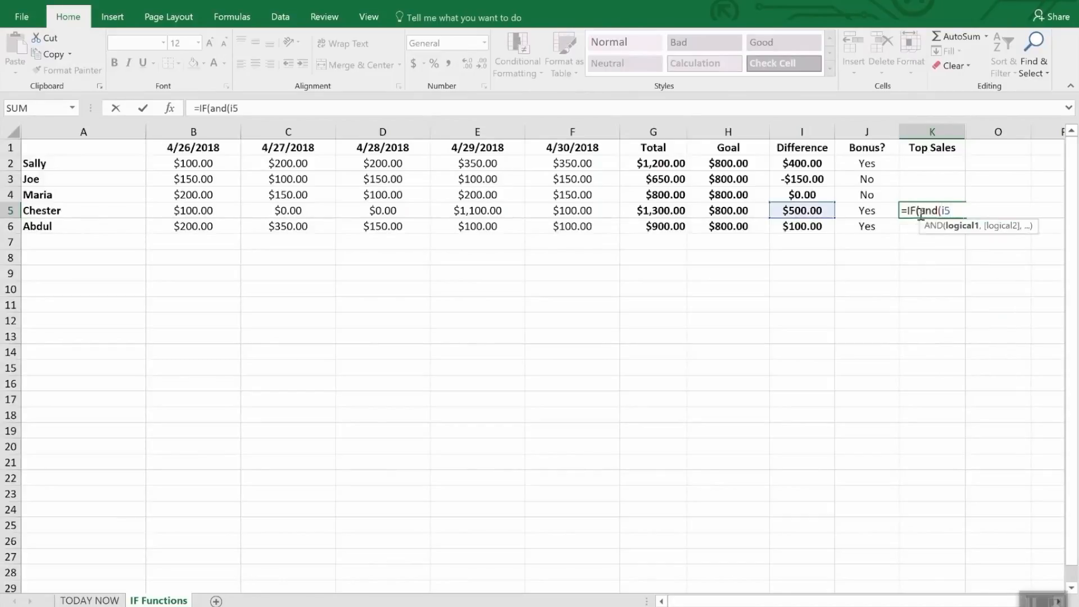
type(">i2,I")
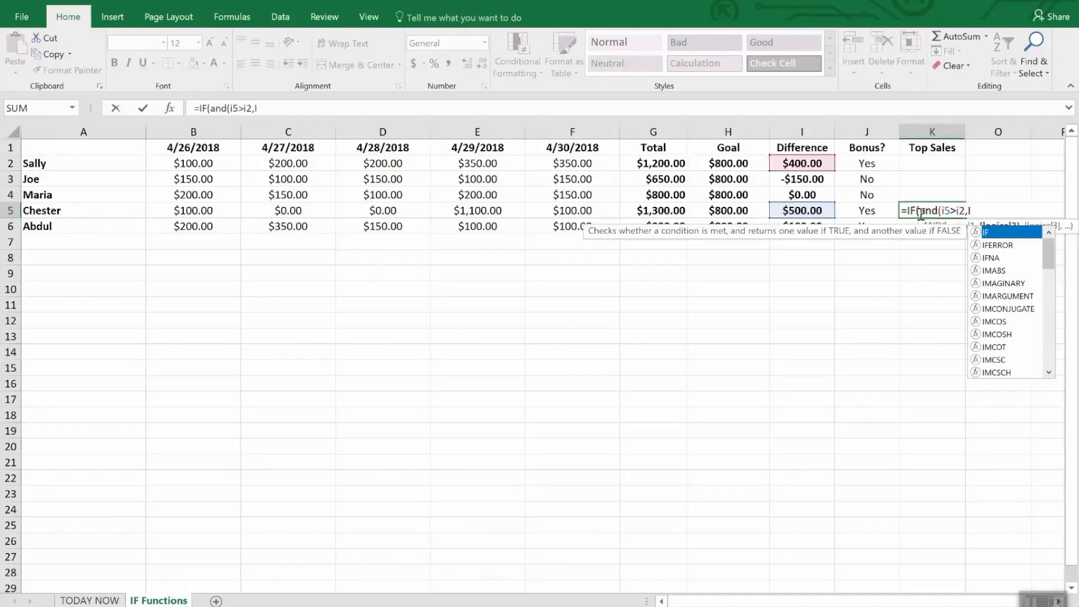
type("5>")
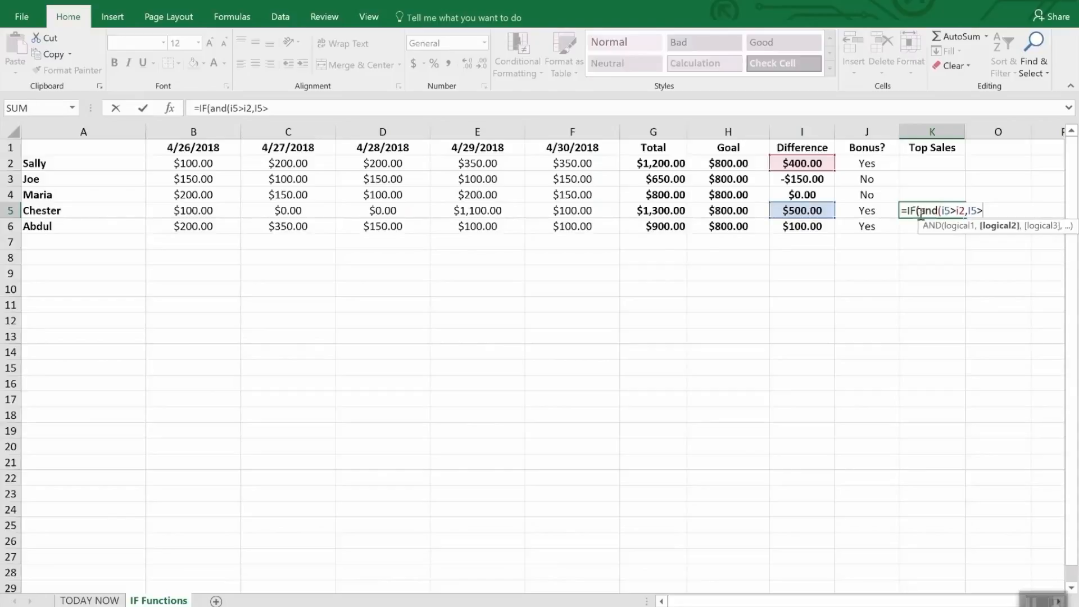
type("i3,I")
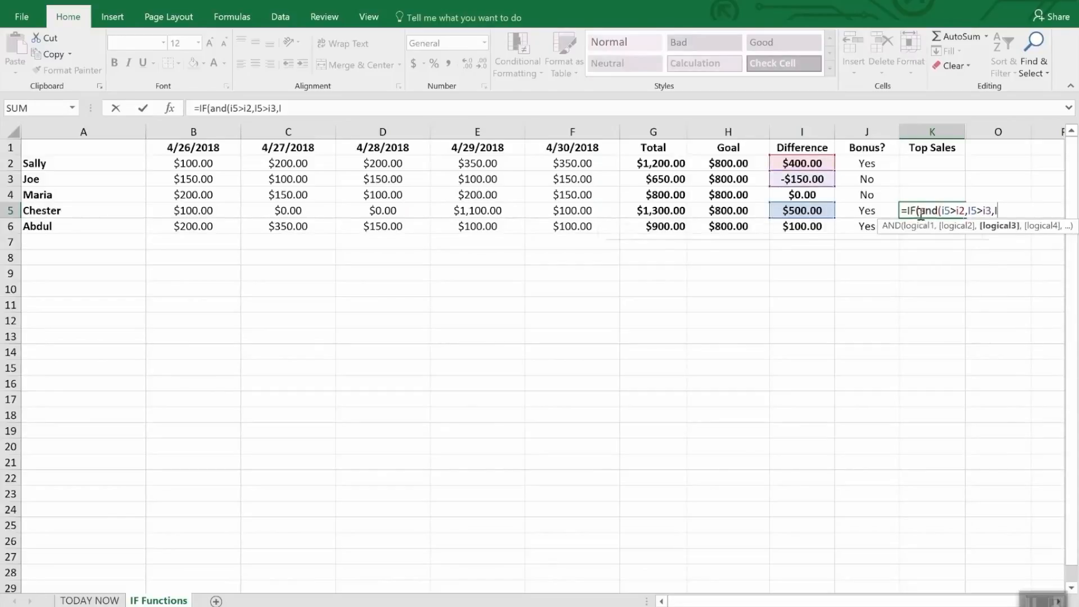
type("6")
key("BackSpace")
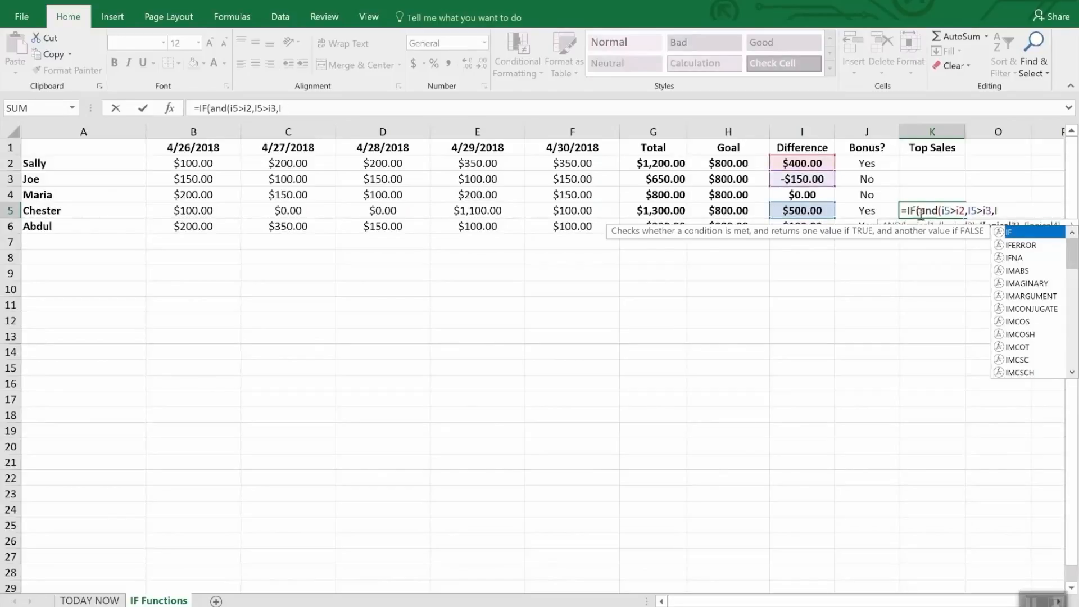
type("6")
key("BackSpace")
type("5>")
type("i4")
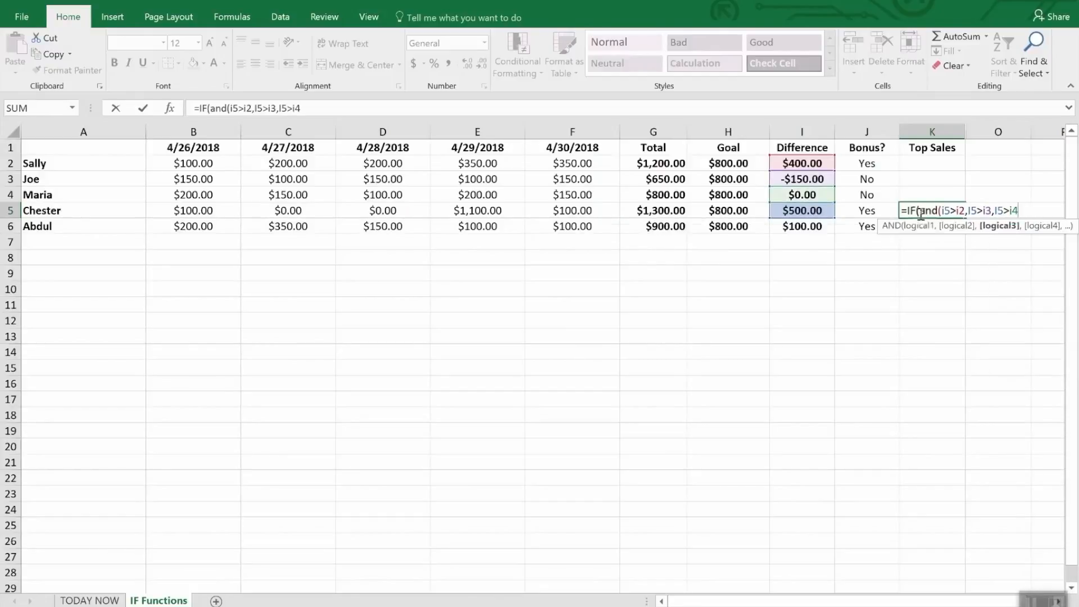
type(",I5>")
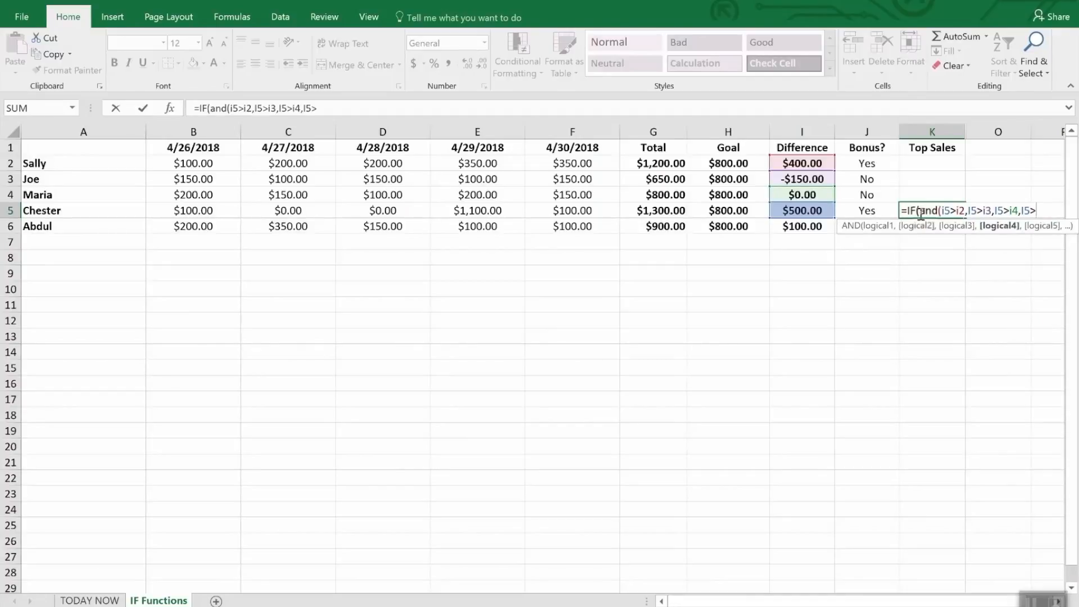
type("i6),")
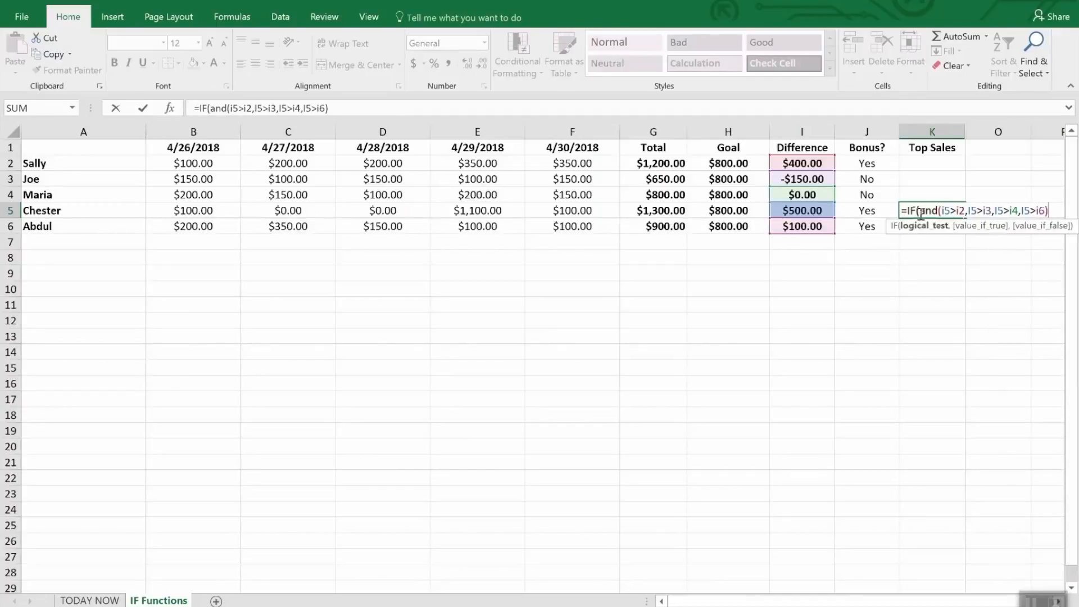
type("\"W")
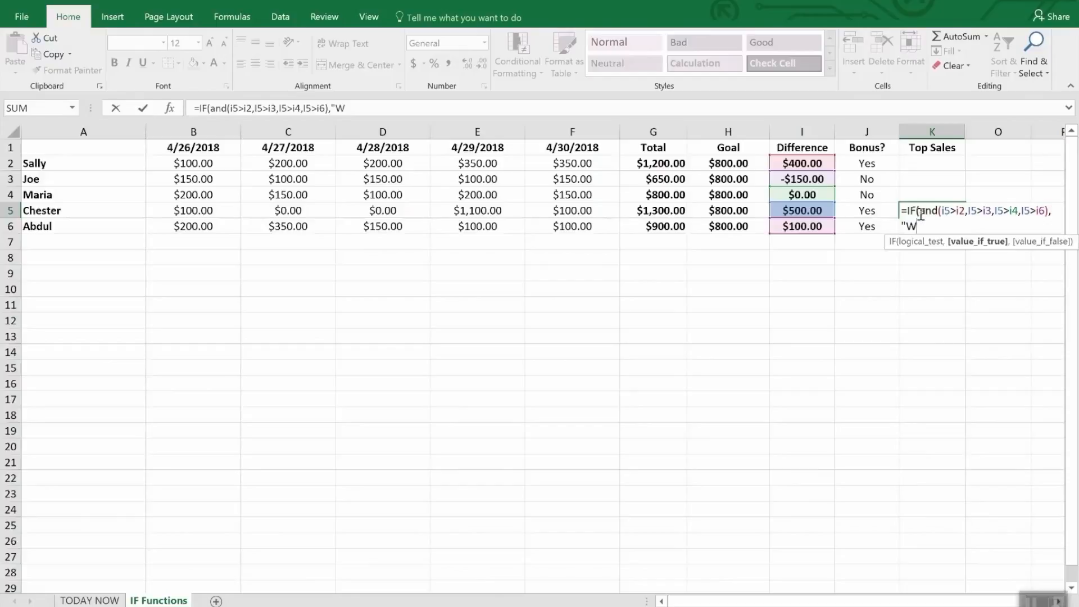
type("INNER\",")
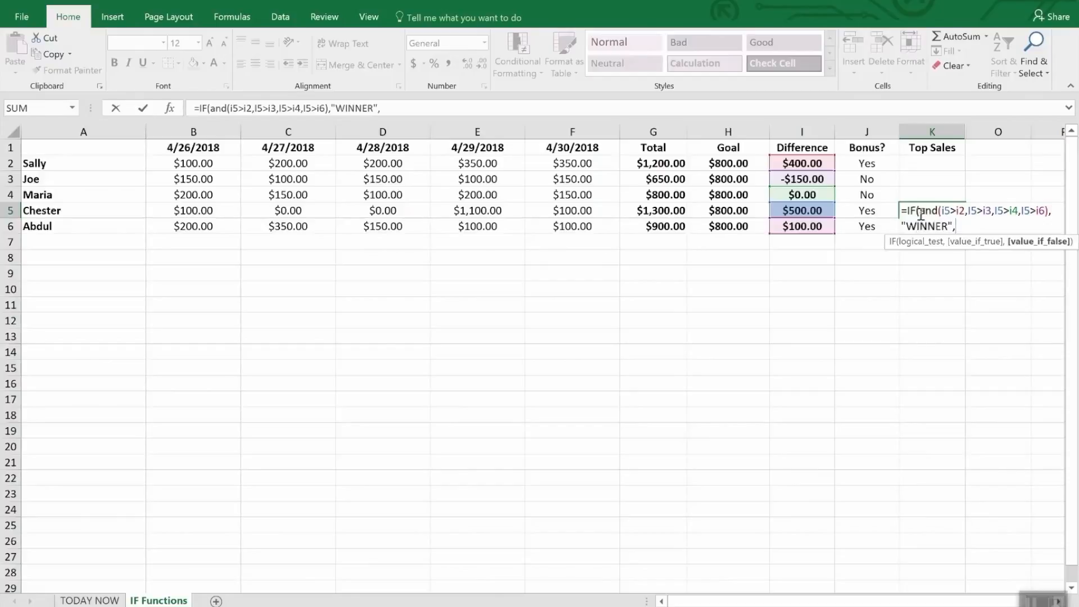
type("\"\")")
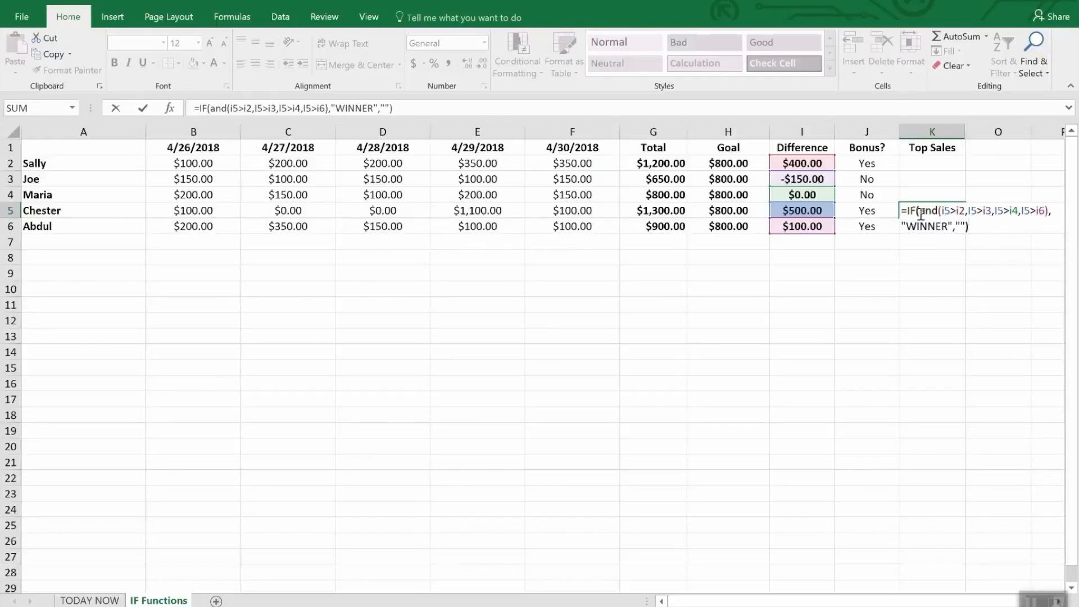
key("Return")
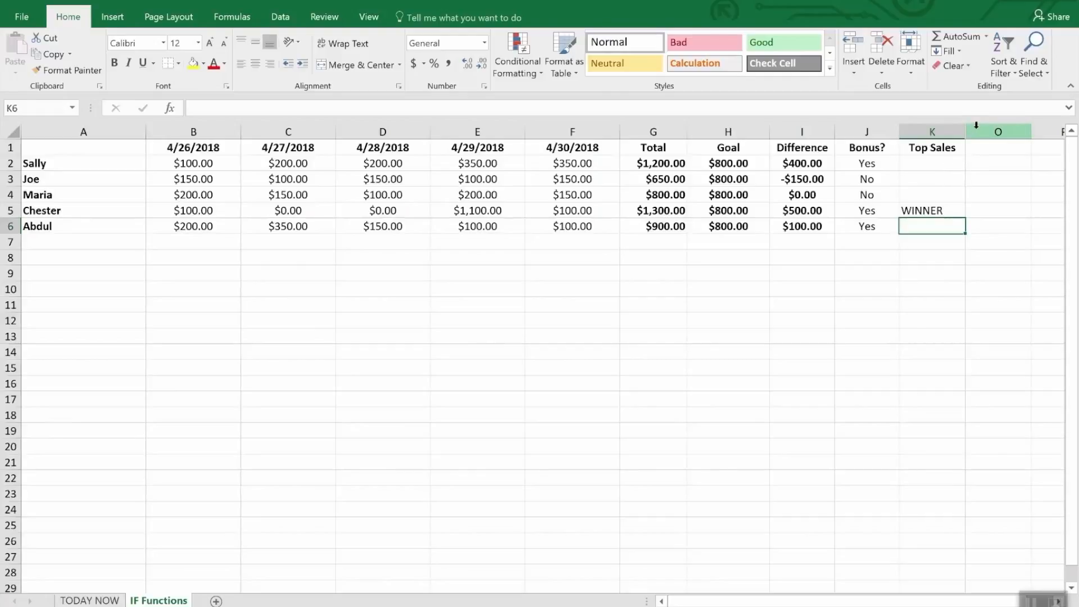
Unhide the hidden columns L to N between columns K and O.
left_click_drag(956, 131, 968, 129)
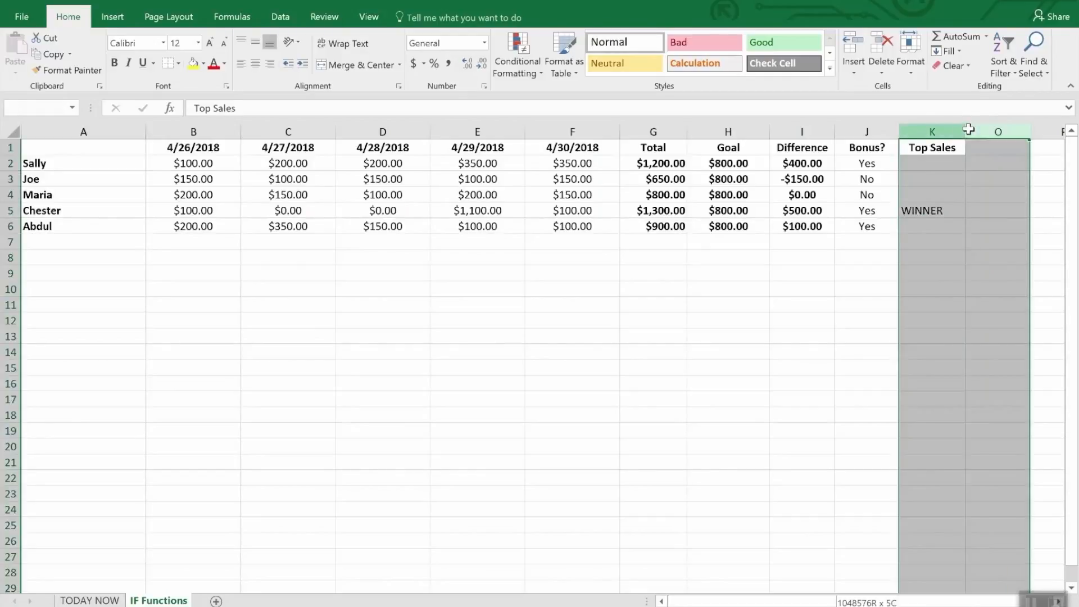
right_click(981, 132)
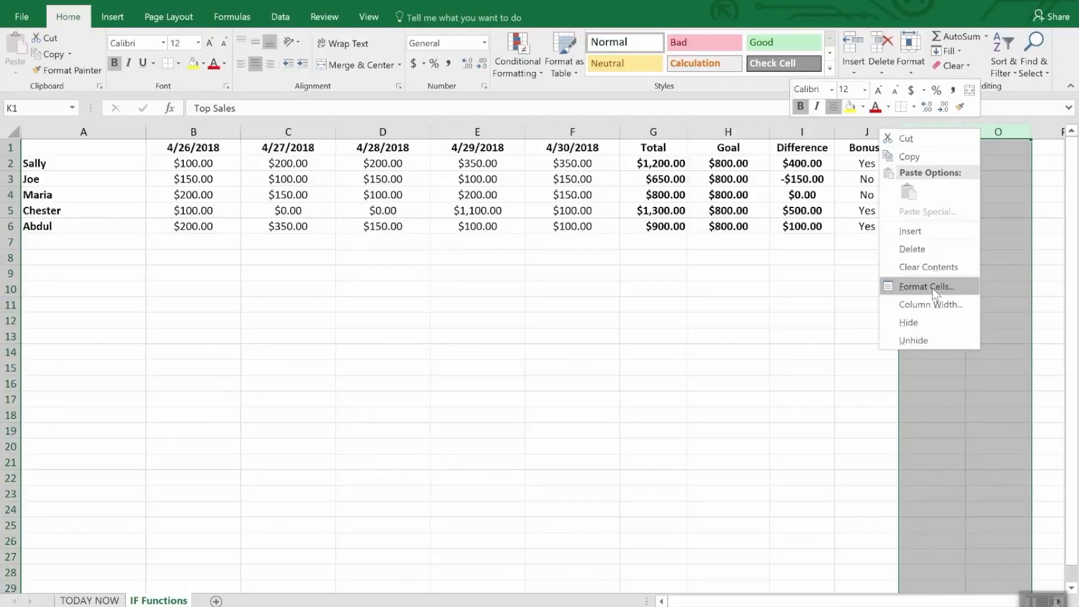
left_click(926, 336)
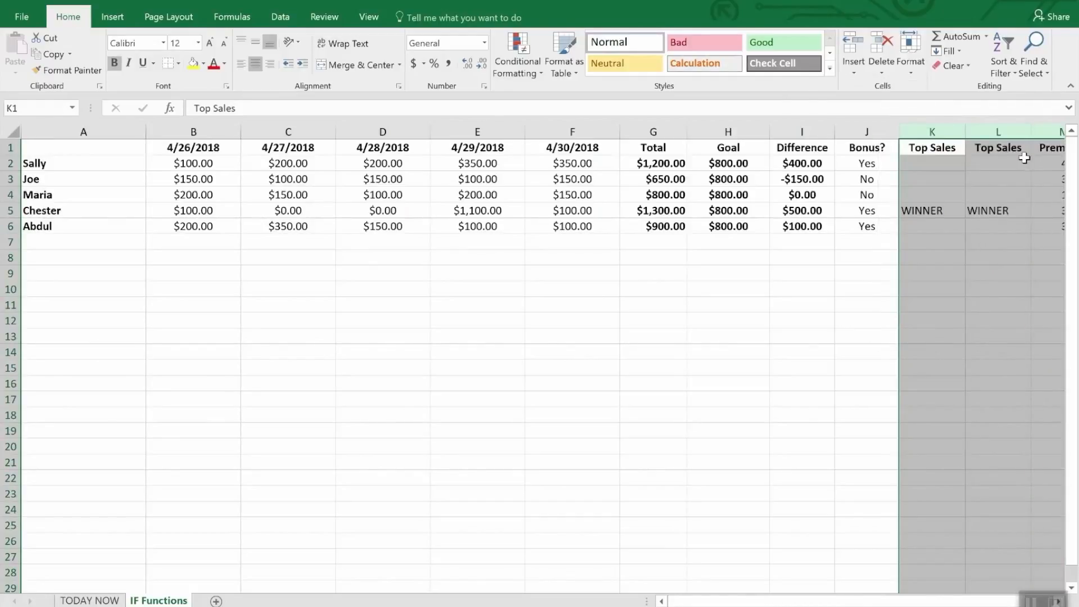
left_click(981, 272)
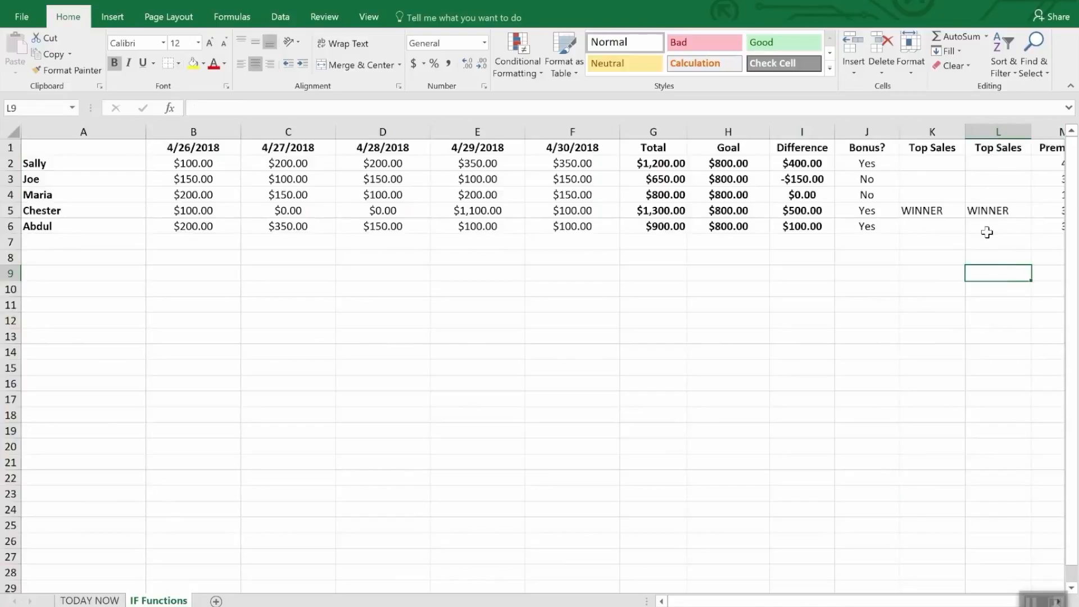
Compare the Top Sales formulas in cells L2, K5 and L3.
left_click(990, 162)
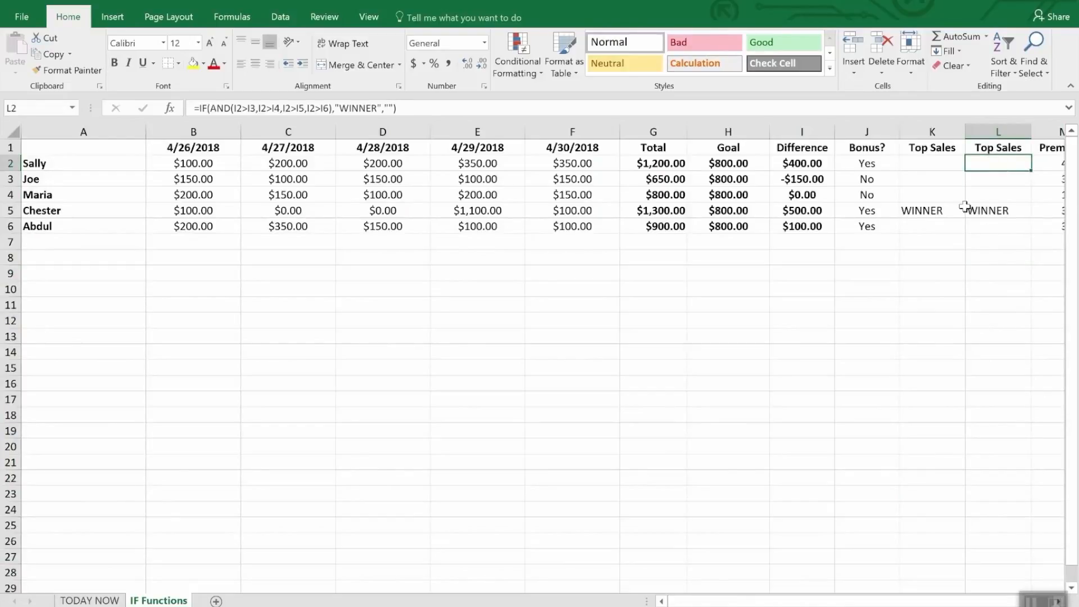
left_click(947, 212)
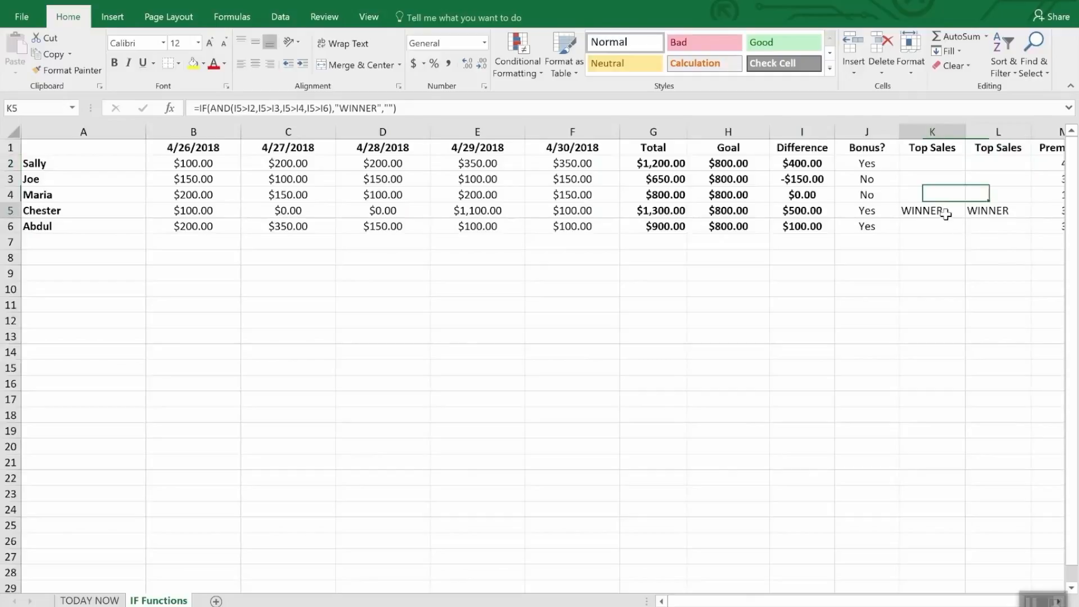
left_click(992, 164)
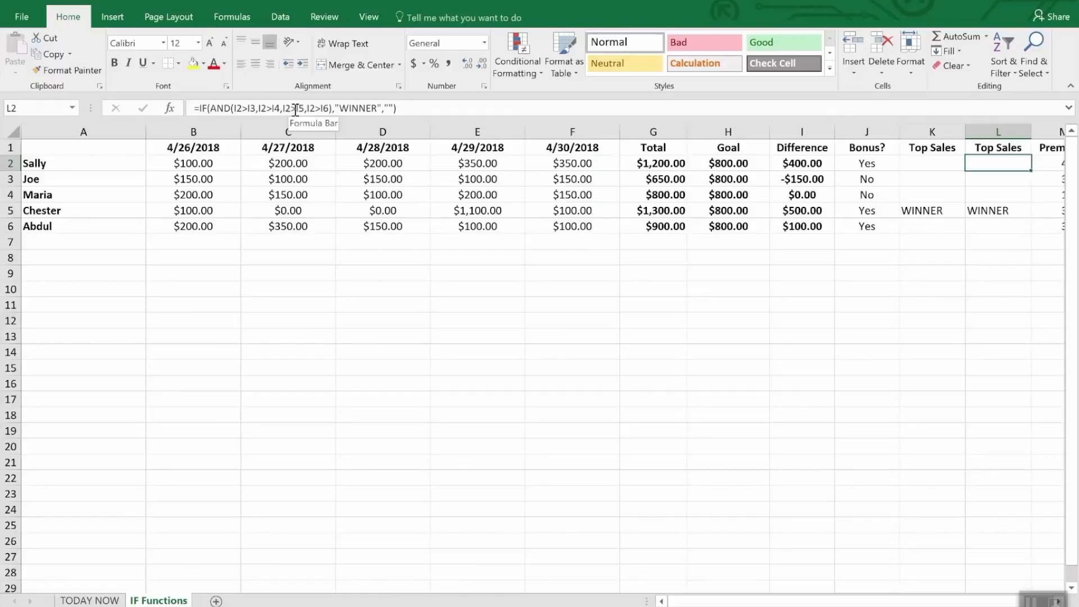
left_click(982, 178)
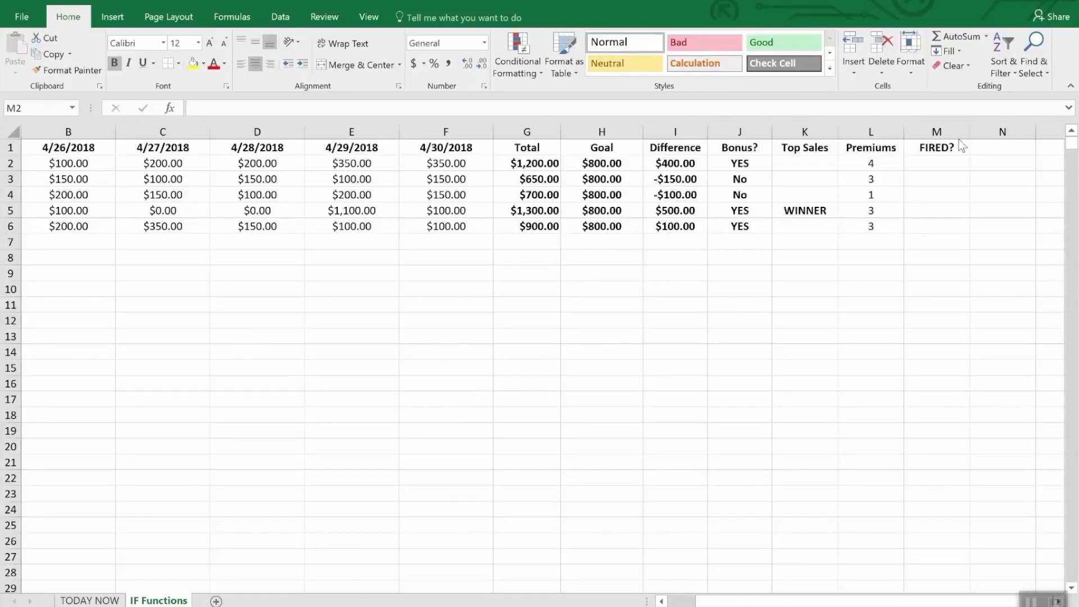
Enter the formula =IF(OR(I2>=0,L2>2),"Safe","FIRED") in cell M2 of the FIRED? column.
left_click(943, 166)
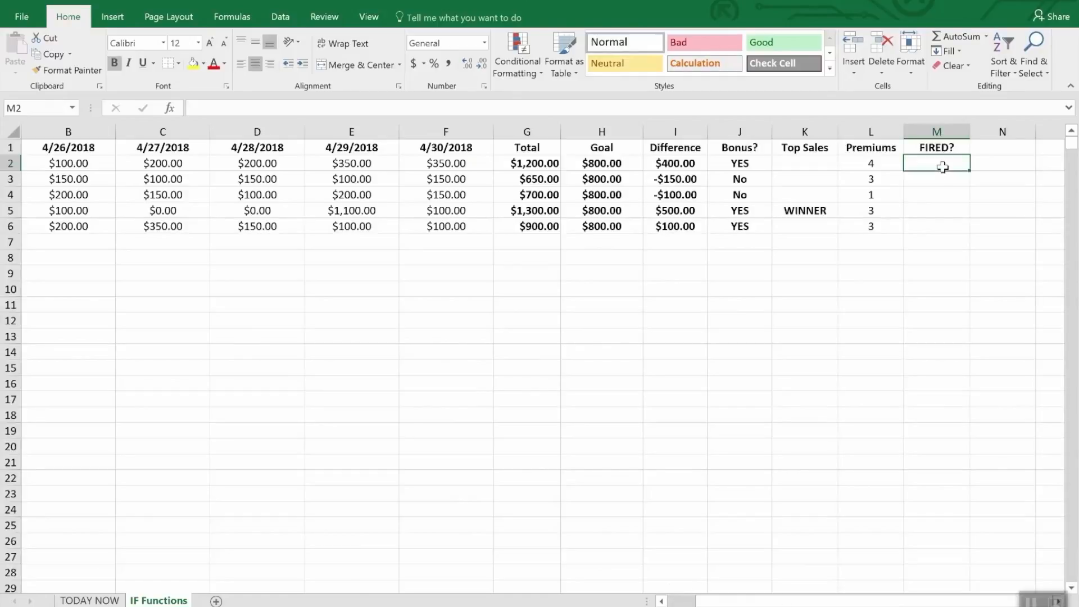
type("=if")
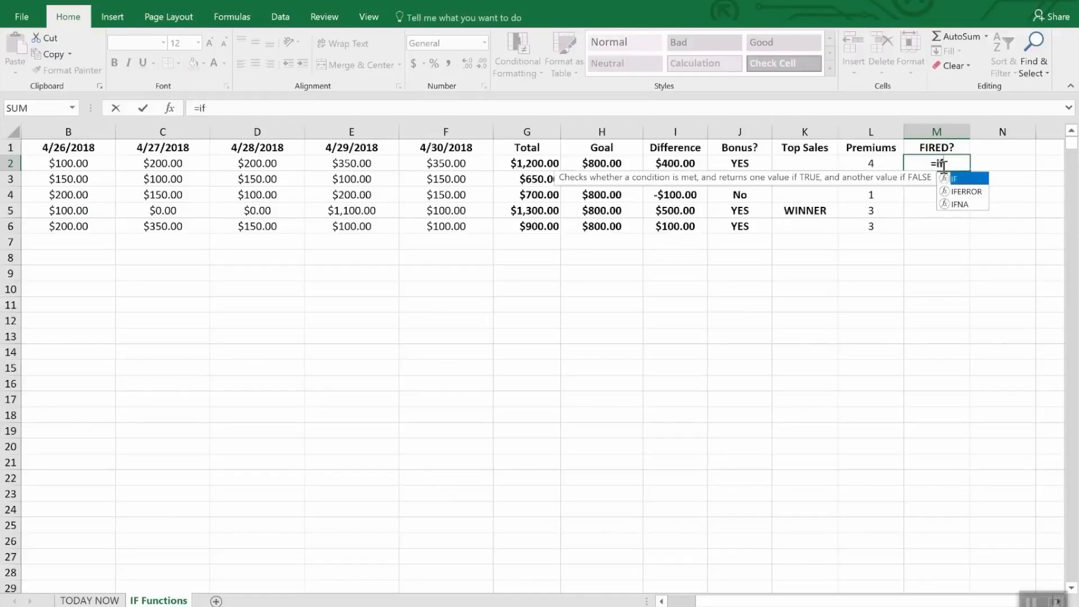
type("9or")
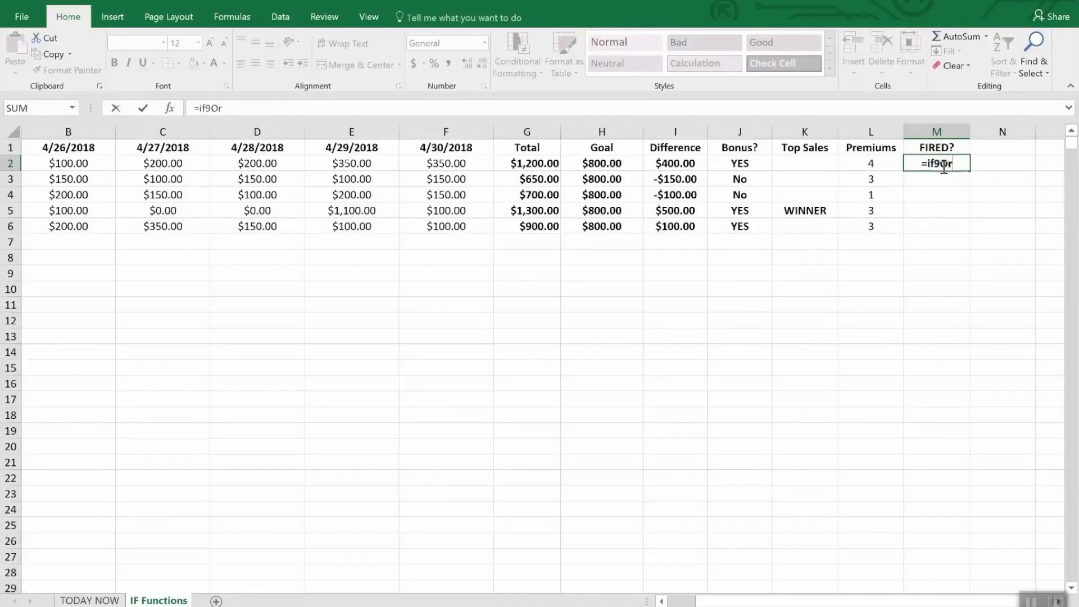
key("BackSpace")
key("BackSpace")
key("BackSpace")
key("BackSpace")
type("f(or")
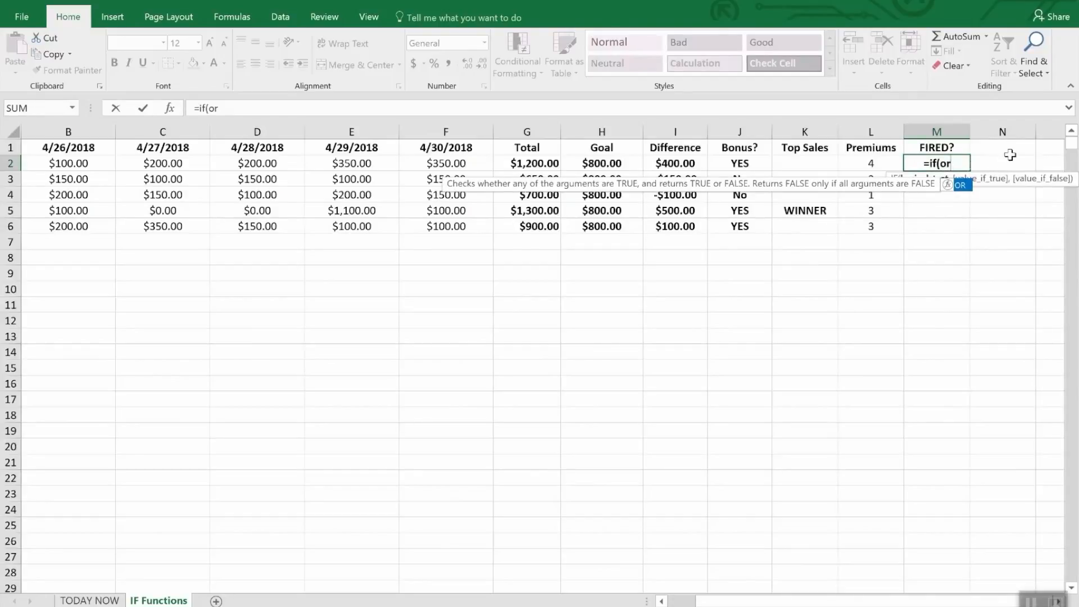
type("(")
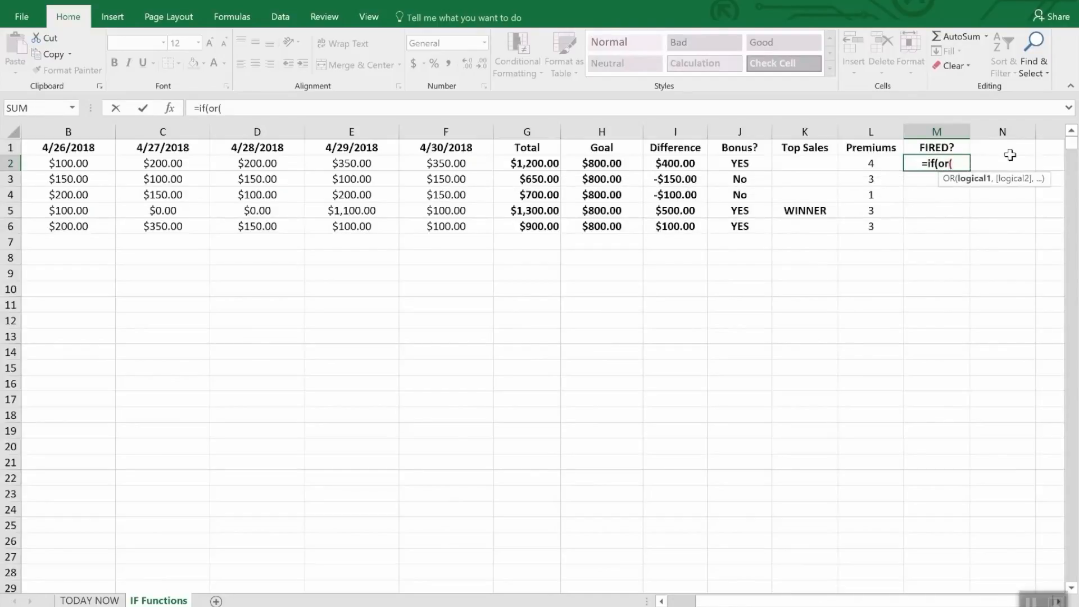
type("i2")
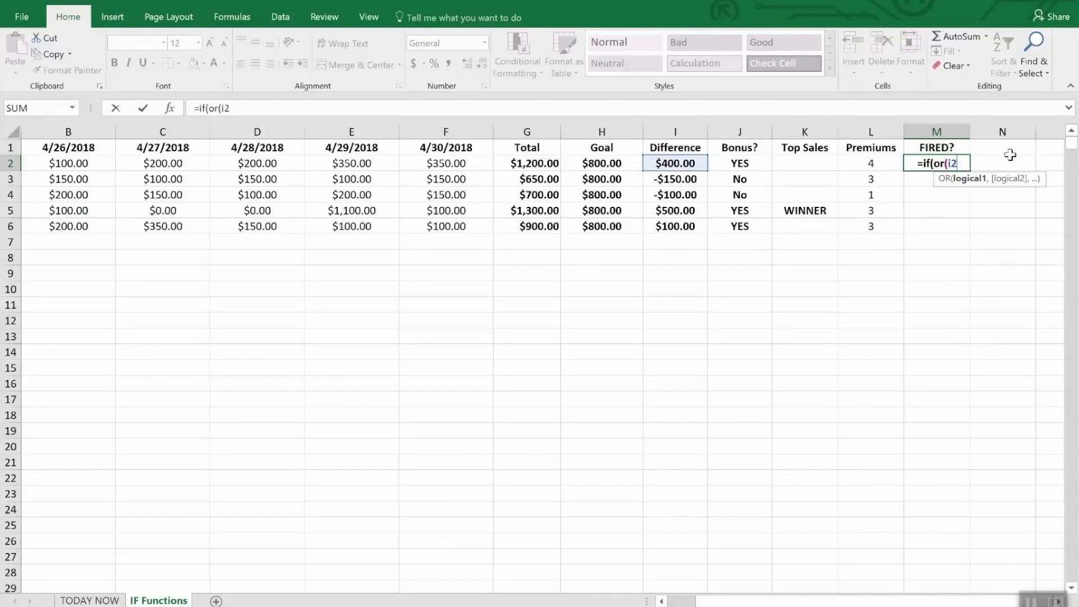
type(">")
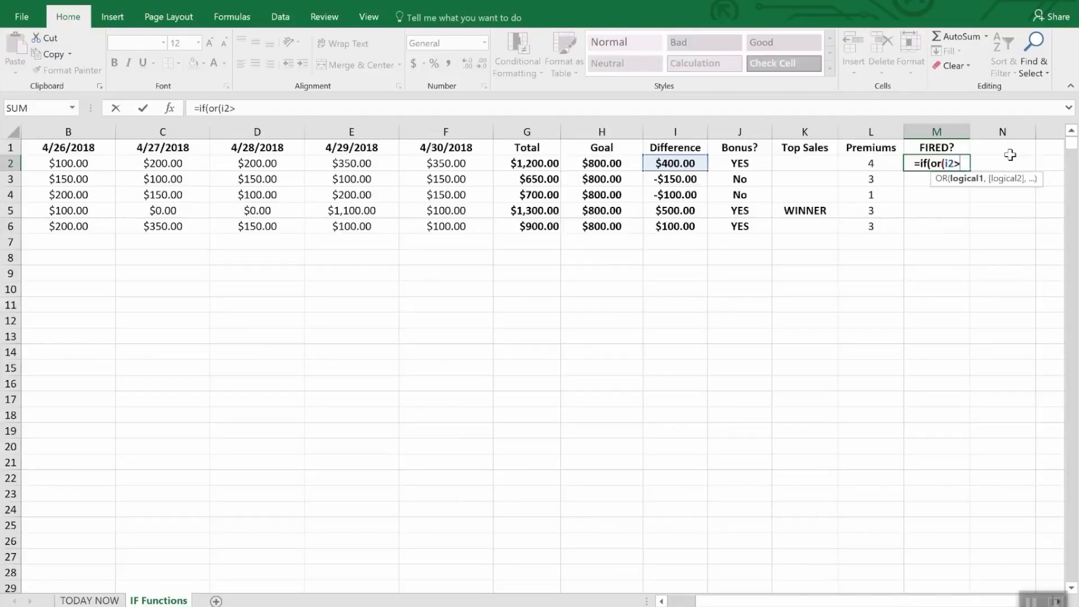
type("=")
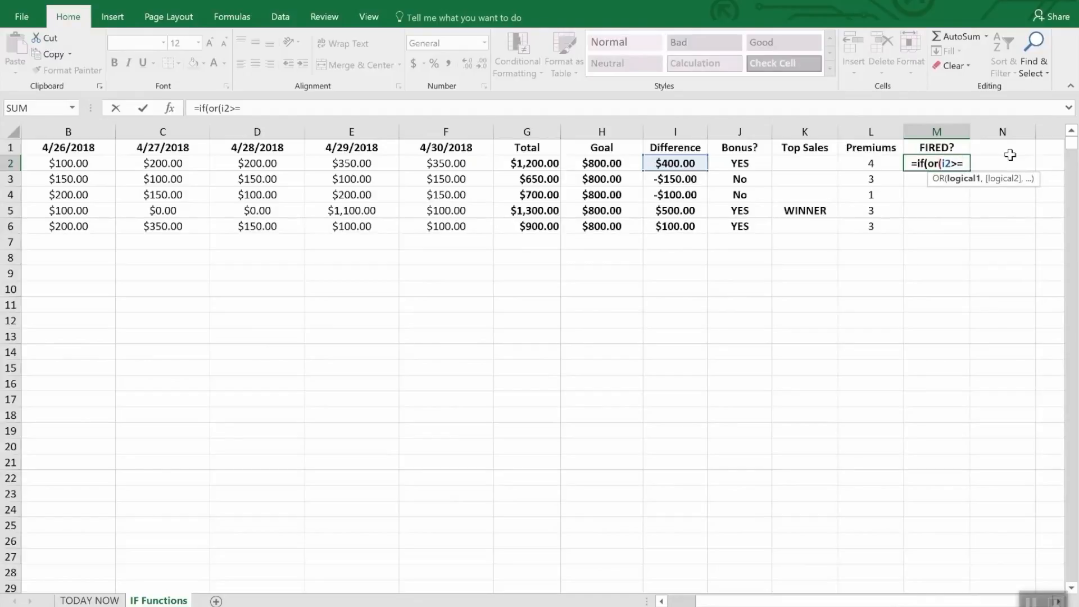
type("0,")
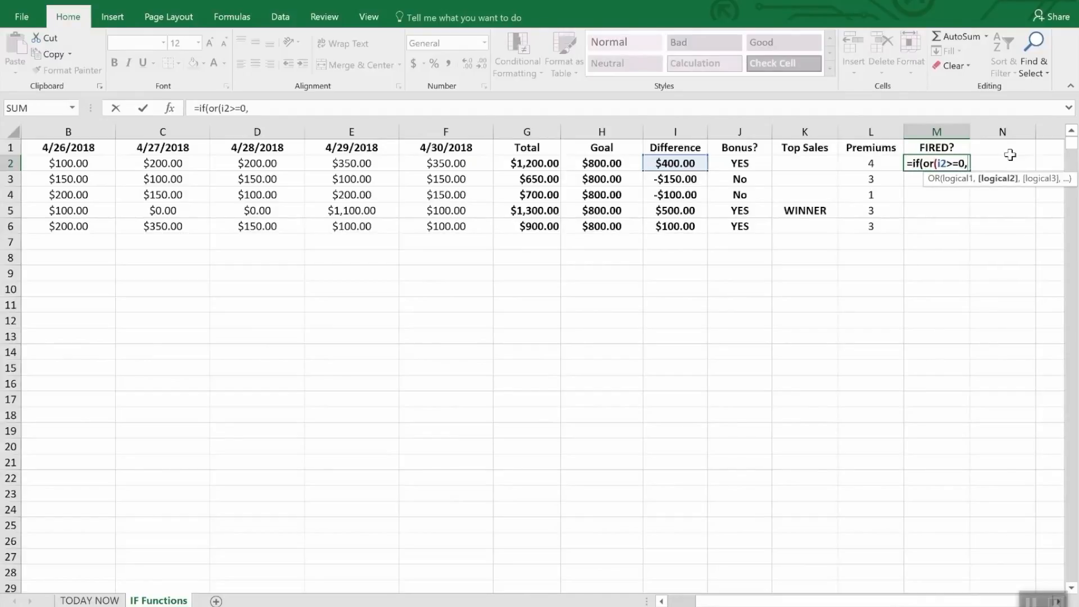
type("l")
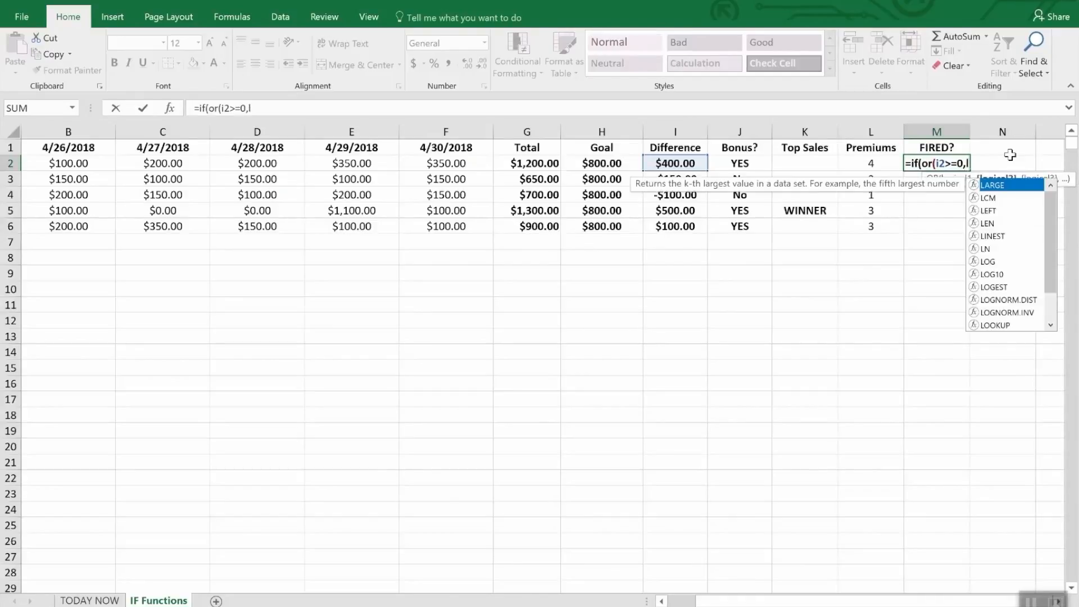
type("2>")
type("2)\"")
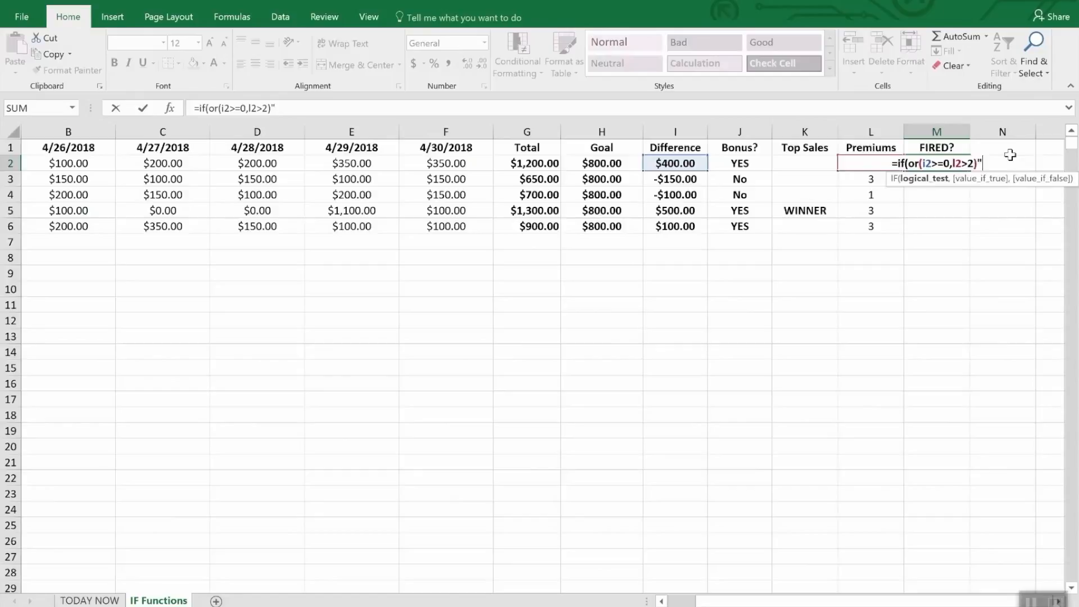
key("BackSpace")
type(",")
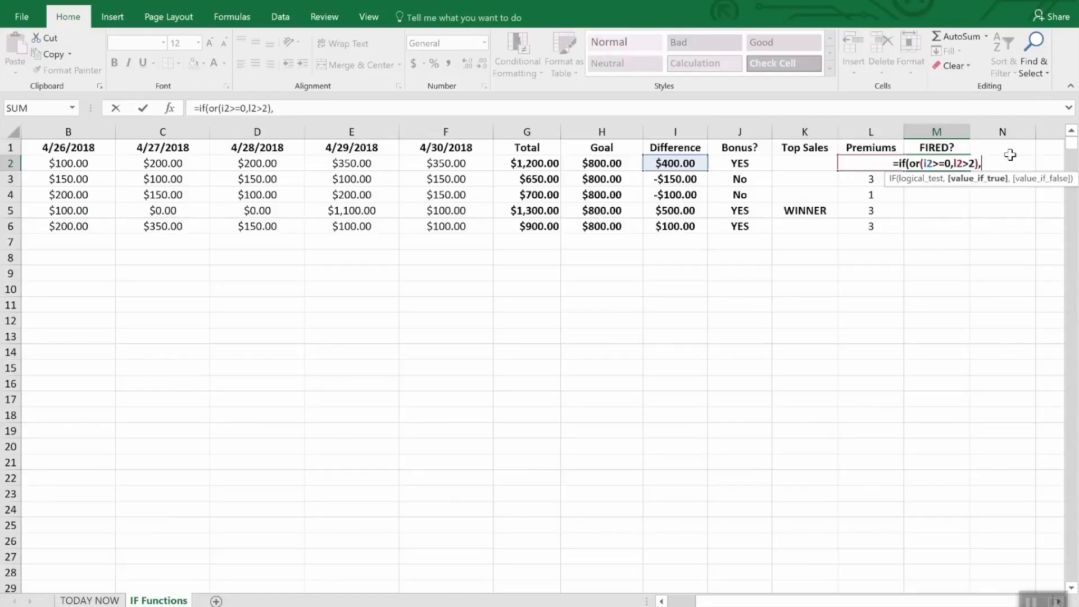
type("\"Saf")
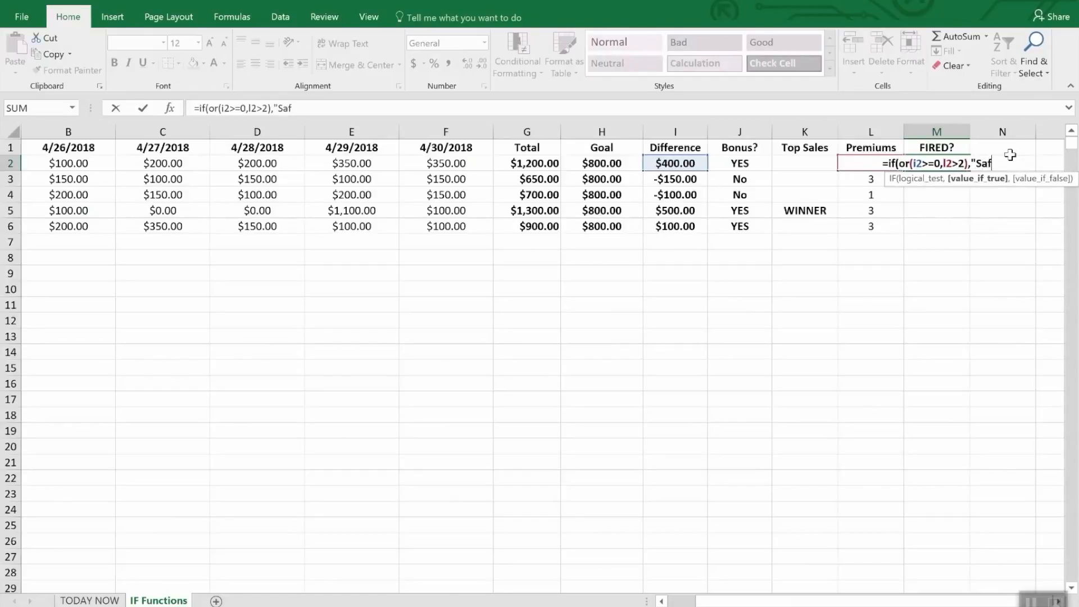
type("e\",")
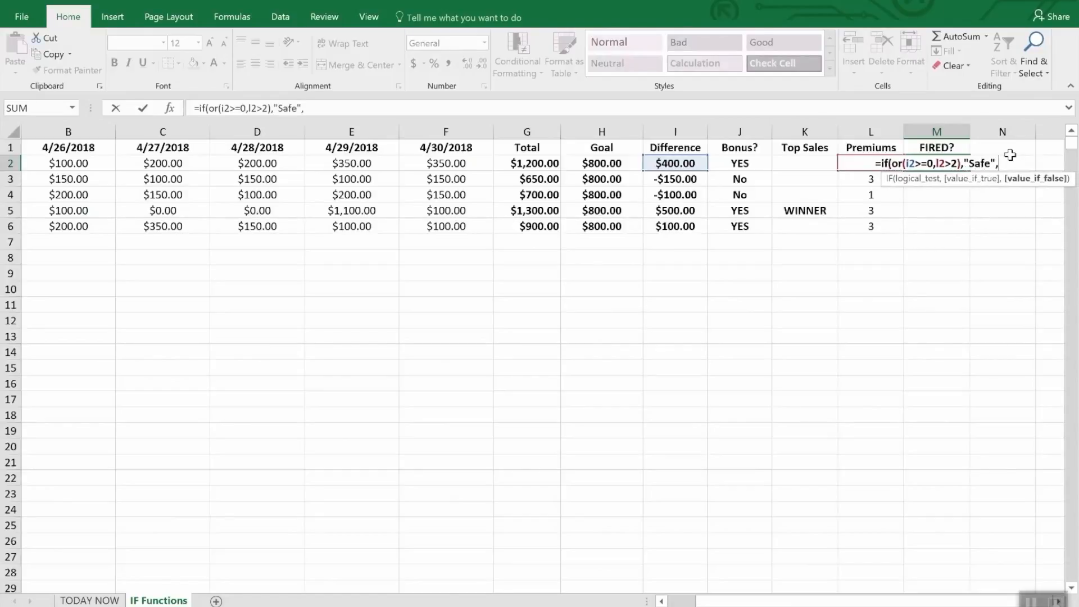
type("\"FIRED\"")
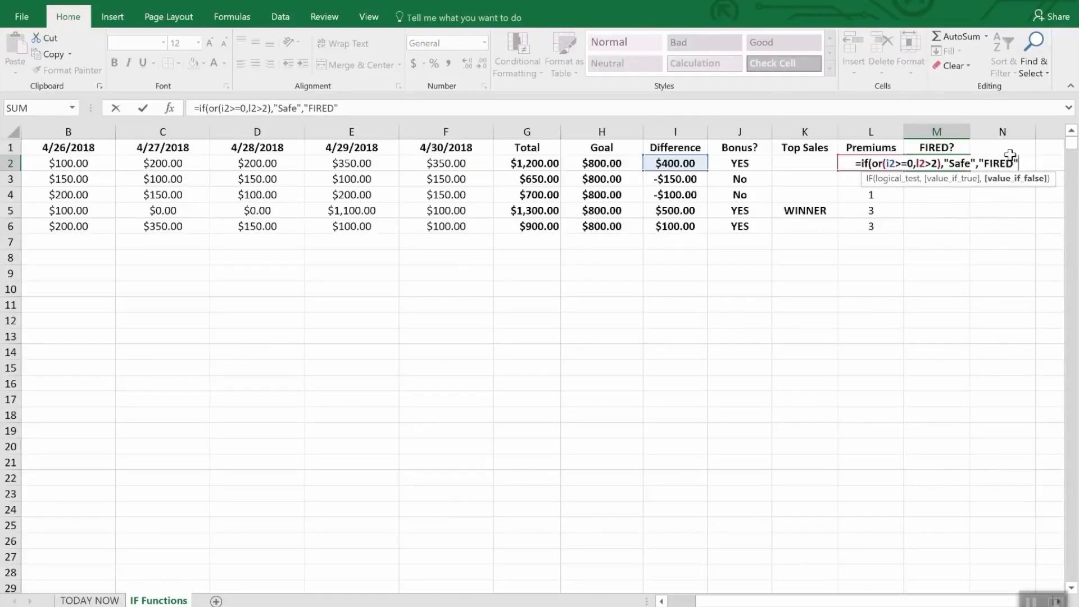
key("Return")
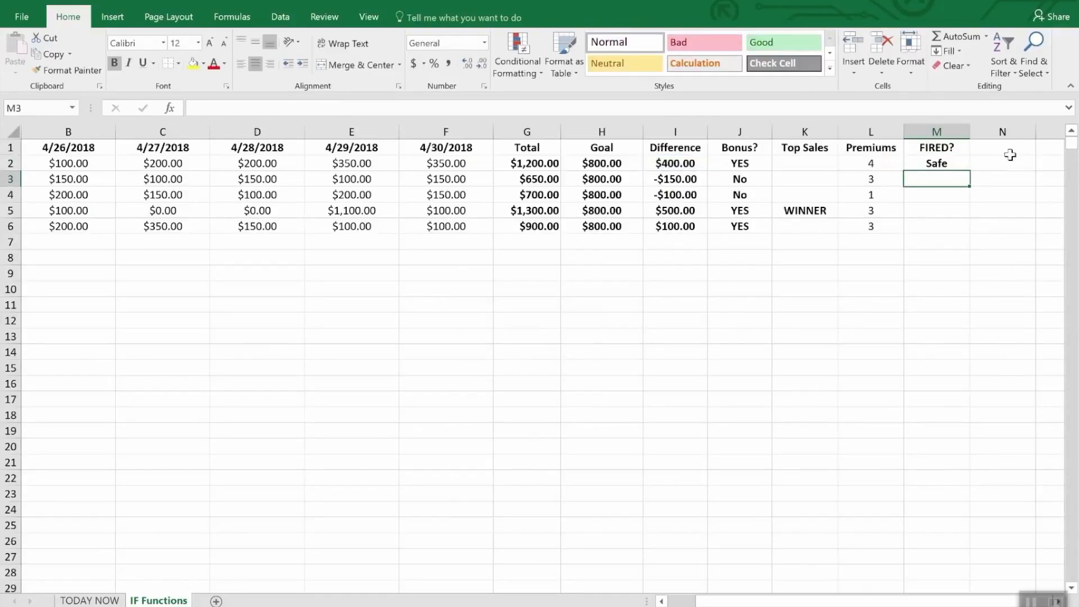
Fill the FIRED? formula from M2 down through M6 and check the Difference and Premiums values in row 4.
key("Down")
key("Up")
key("Up")
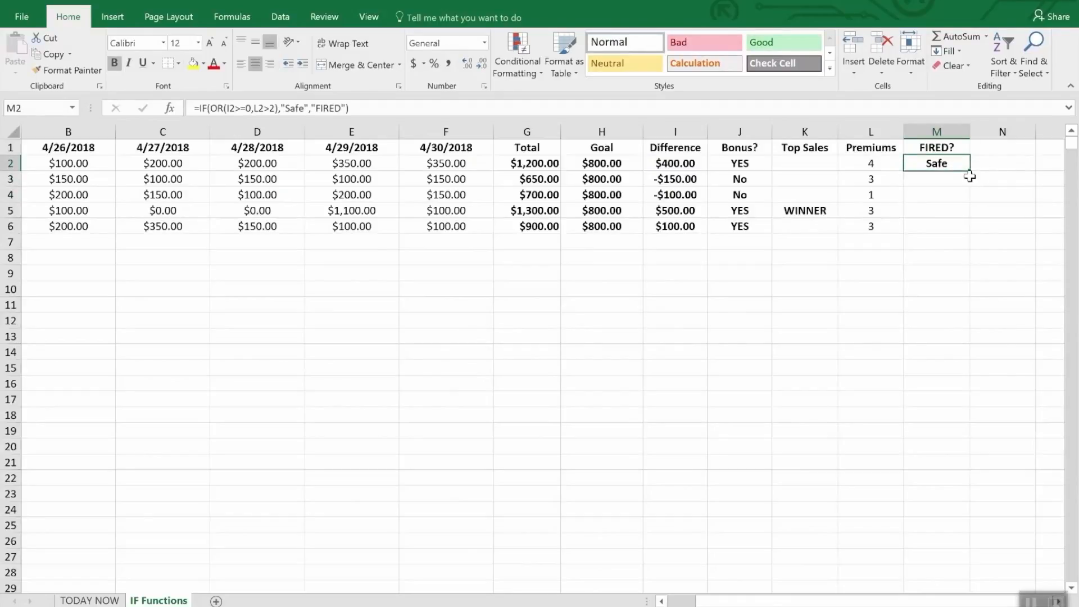
left_click_drag(966, 169, 962, 229)
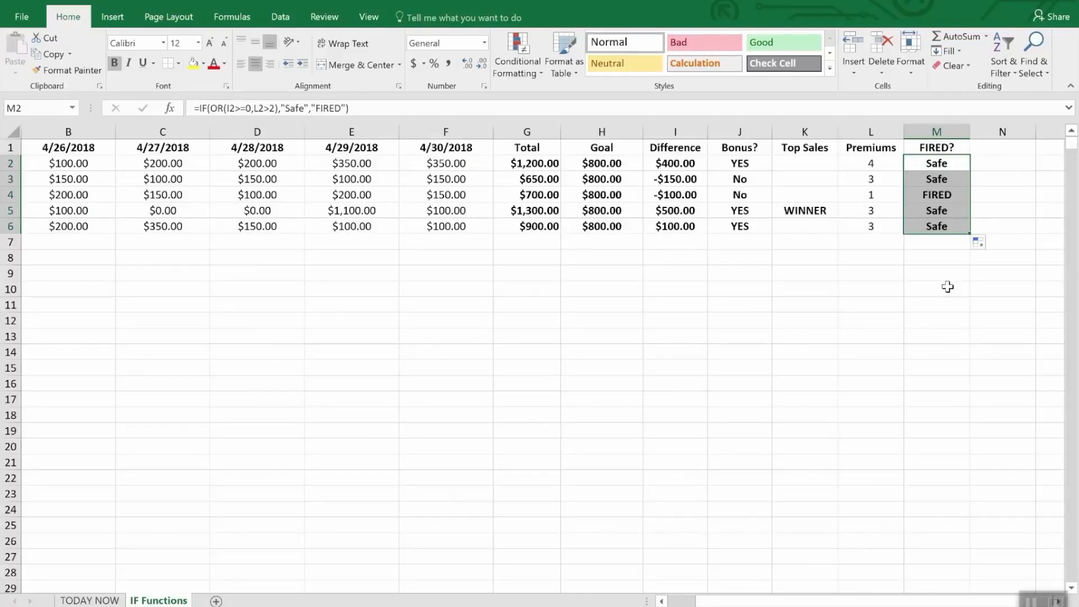
left_click(674, 196)
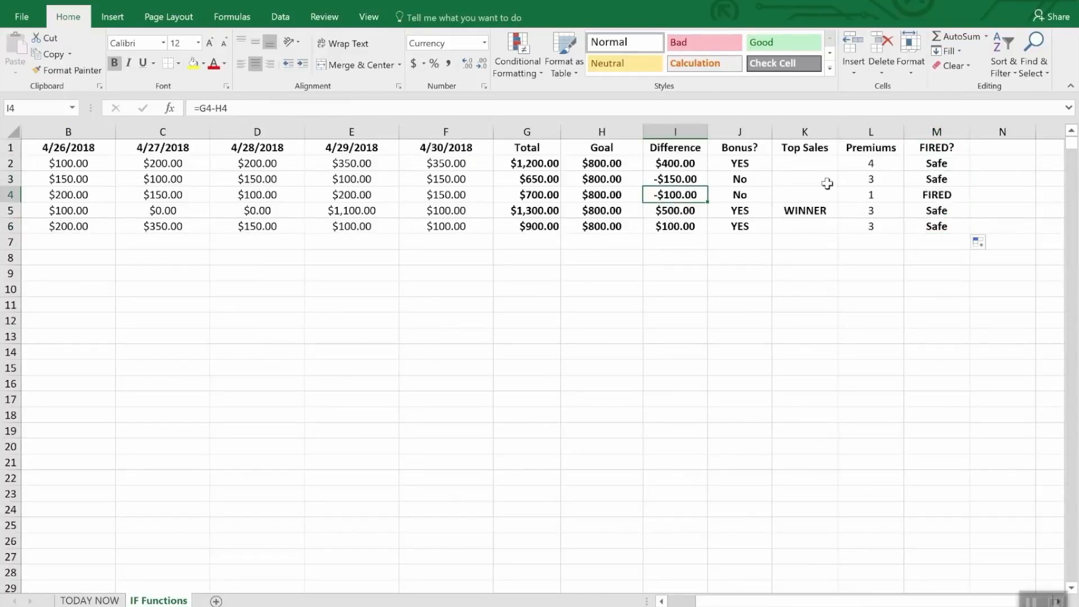
left_click(874, 194)
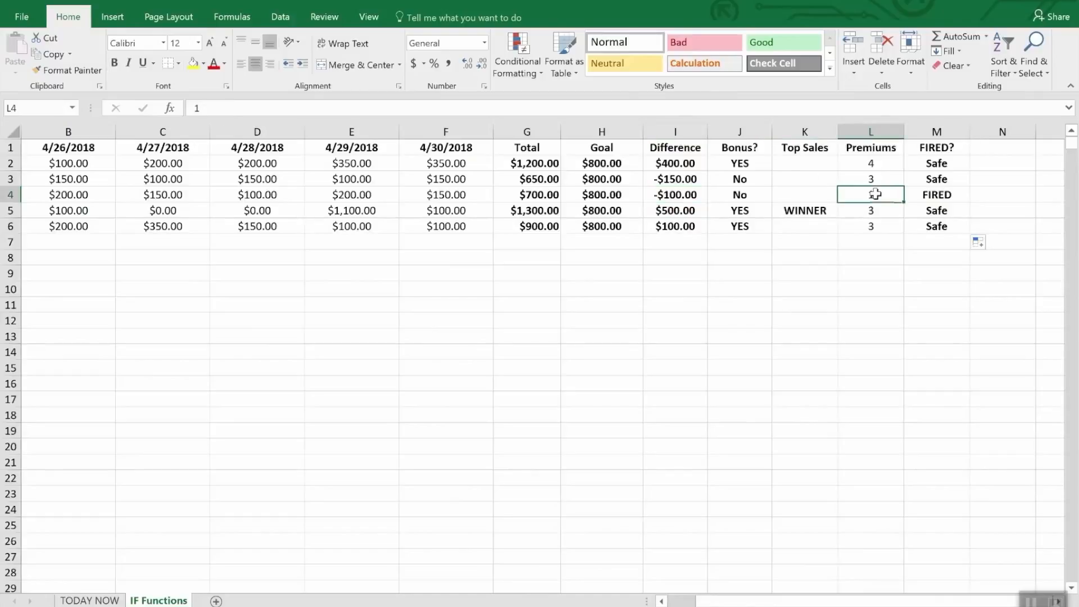